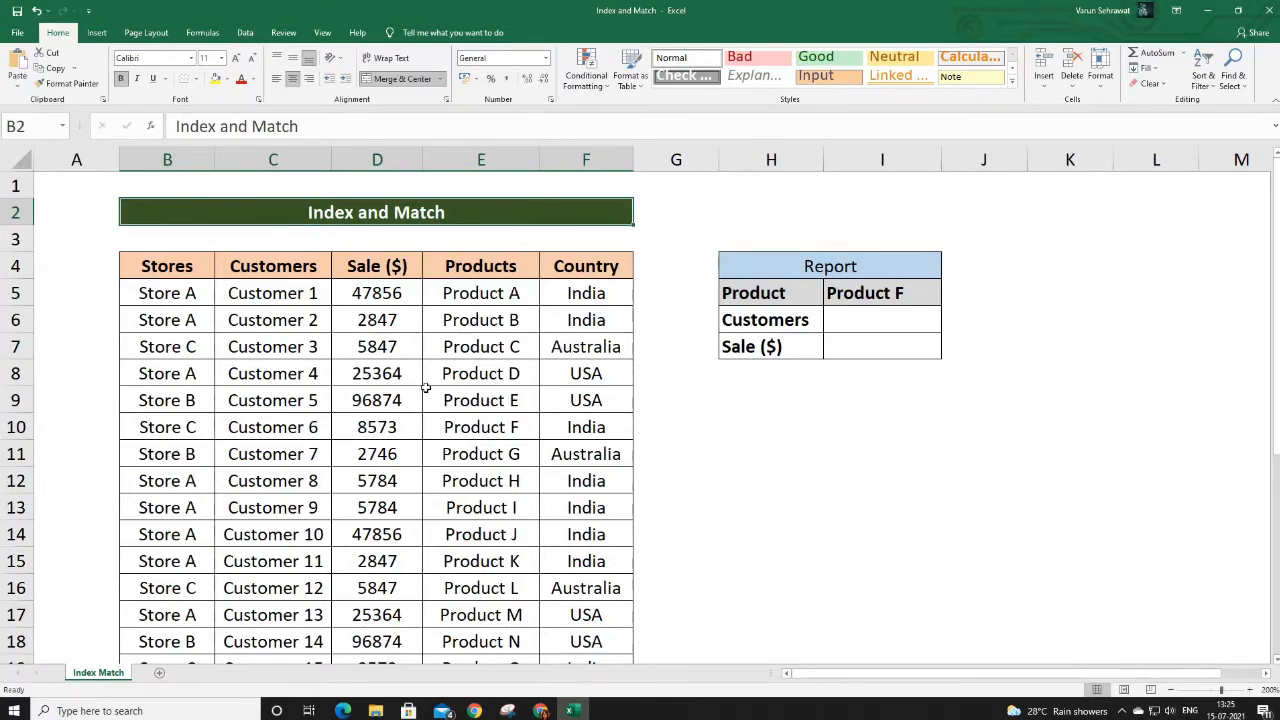
Step: Examine the data table in columns B to F, the product choices in I5 and the report's Customers and Sale ($) rows
{"action": "left_click", "coordinate": [168, 160]}
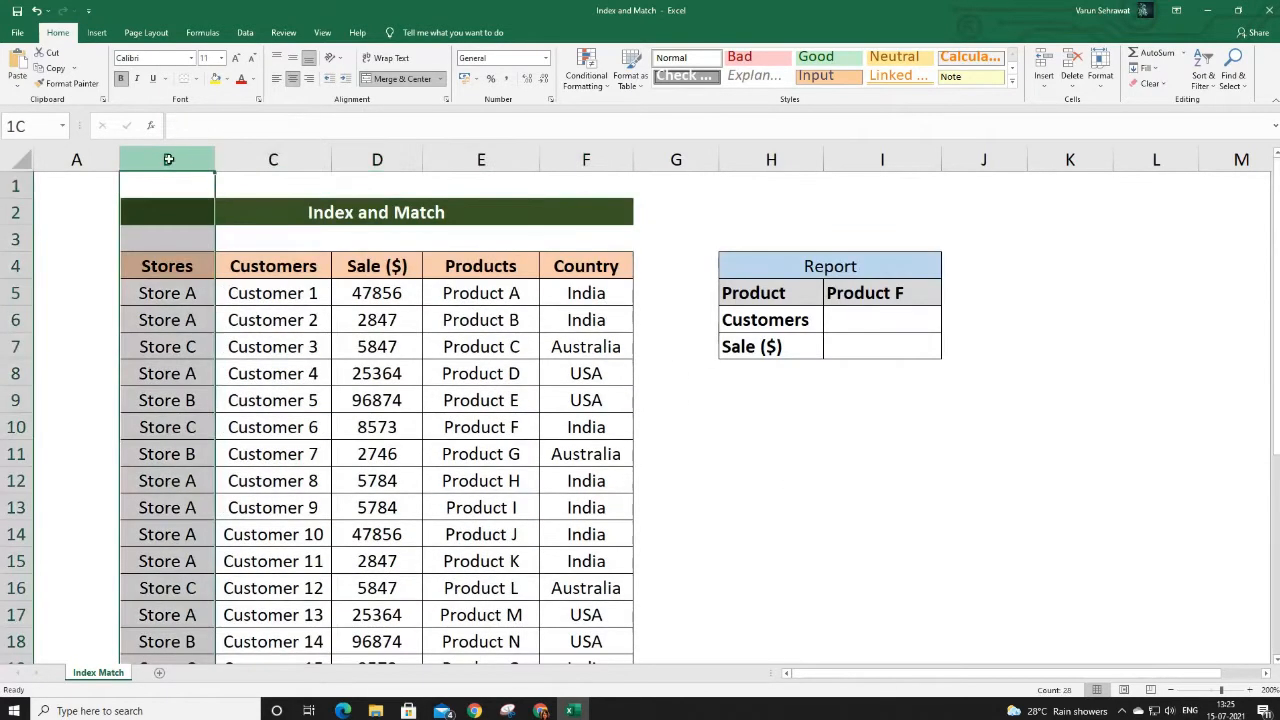
{"action": "left_click_drag", "start_coordinate": [168, 160], "coordinate": [571, 177]}
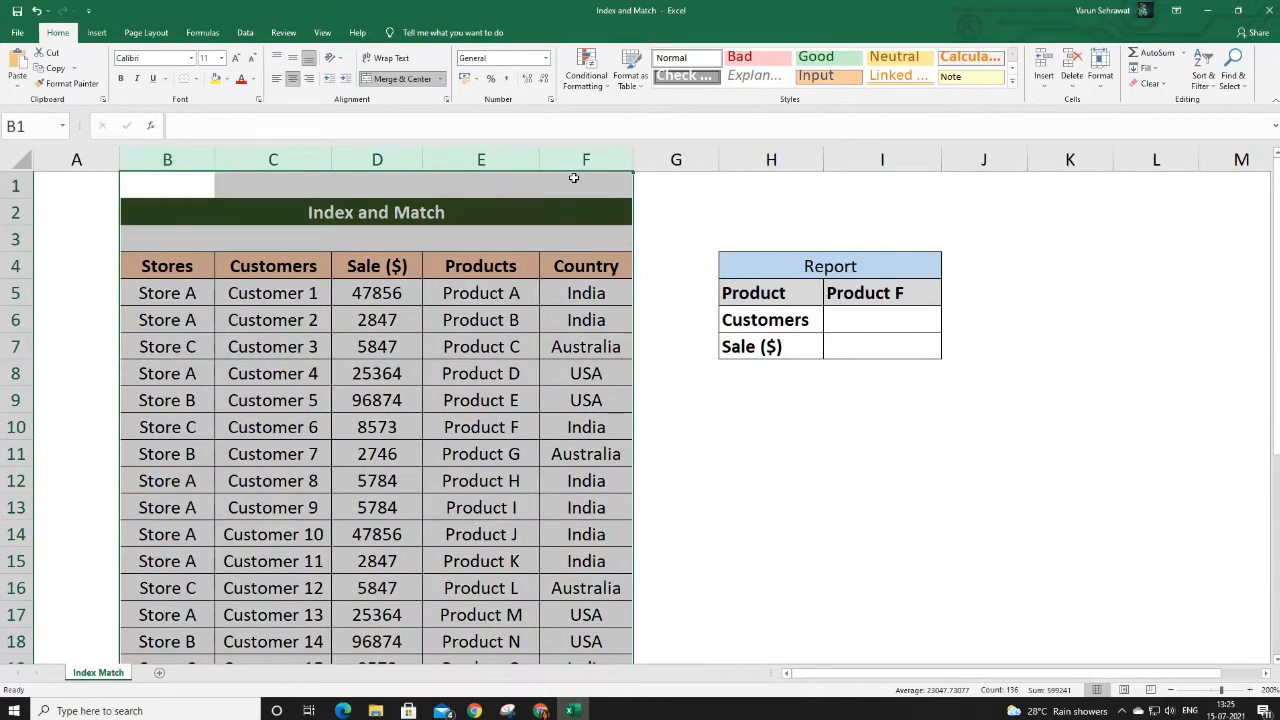
{"action": "left_click", "coordinate": [878, 293]}
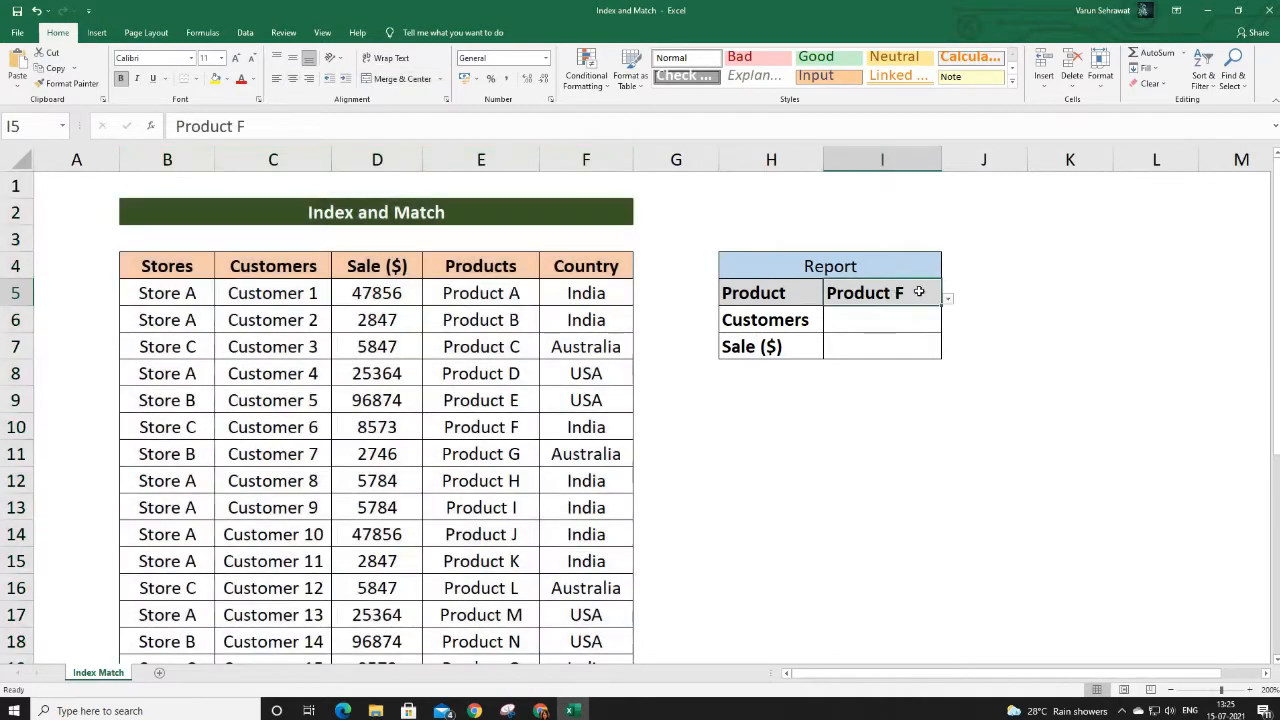
{"action": "left_click", "coordinate": [946, 298]}
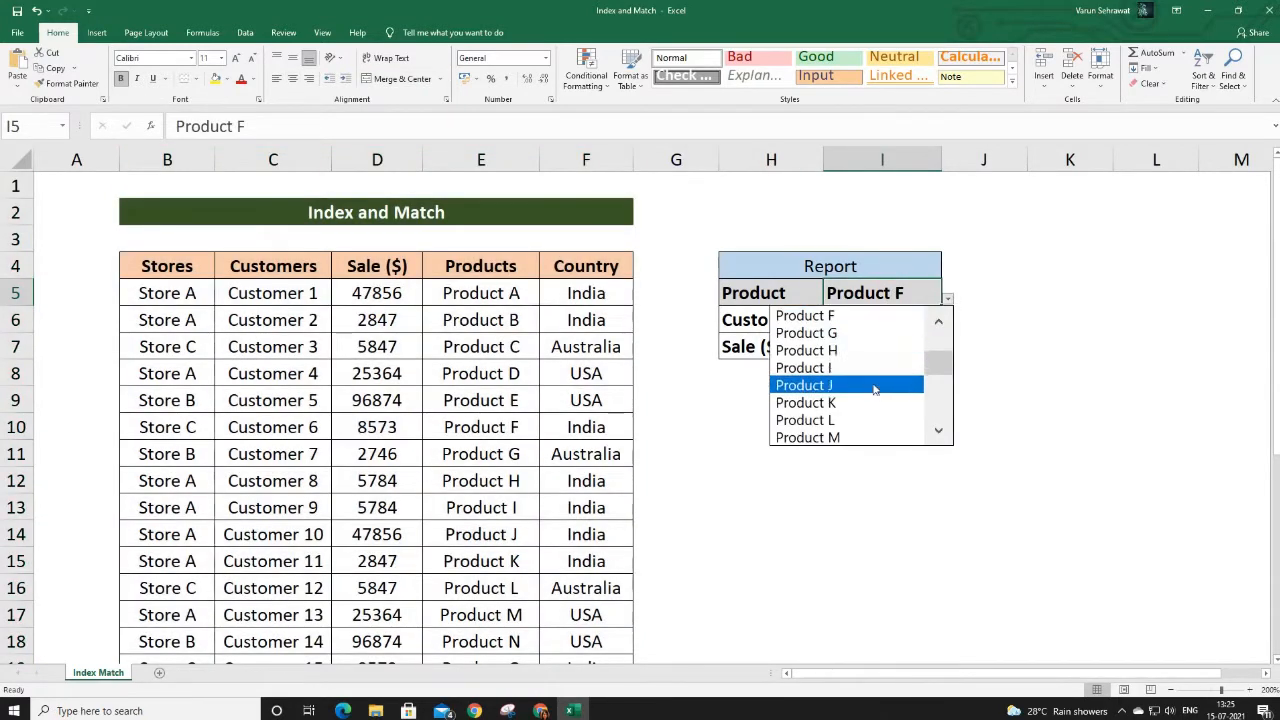
{"action": "key", "text": "Escape"}
{"action": "left_click_drag", "start_coordinate": [809, 320], "coordinate": [848, 340]}
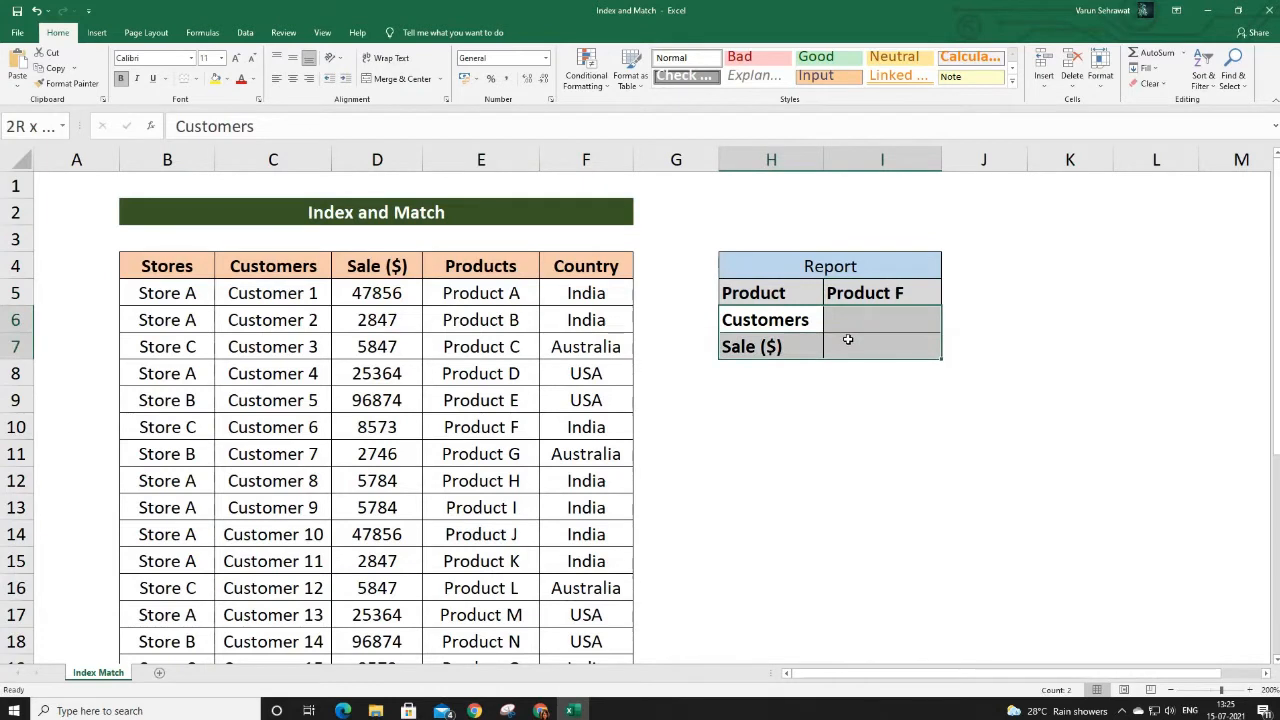
{"action": "left_click", "coordinate": [897, 292]}
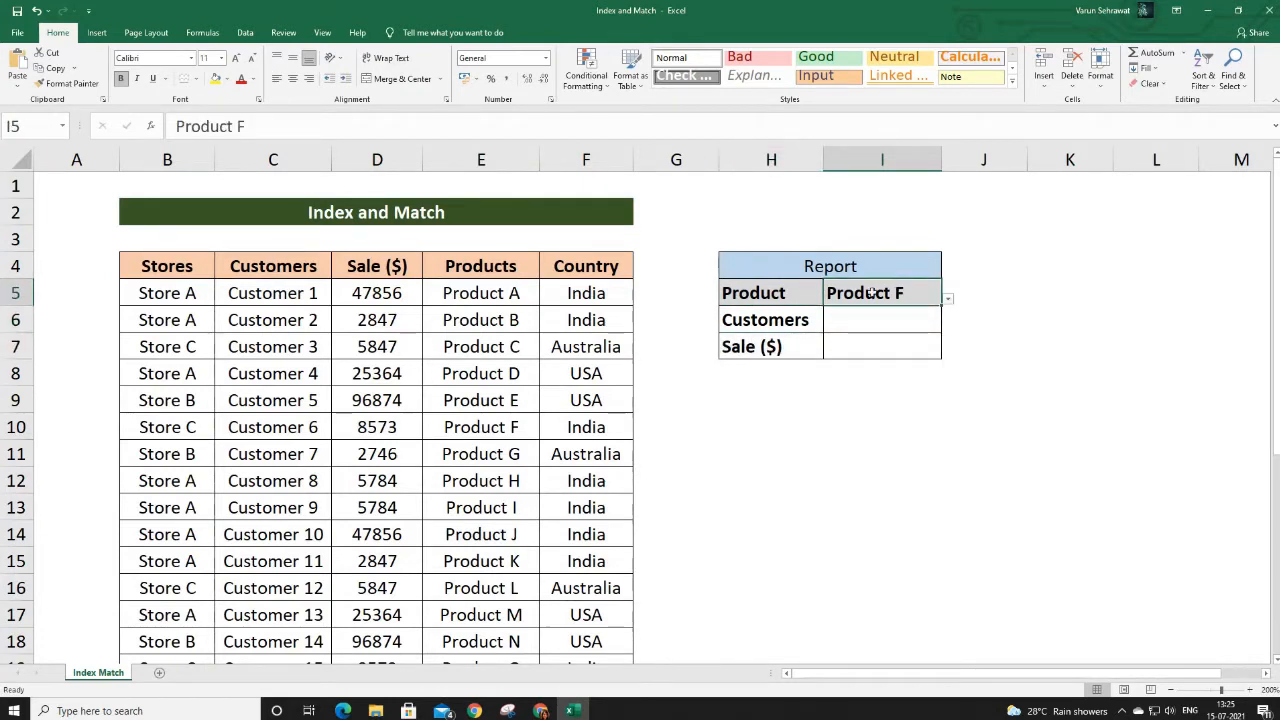
Step: Examine where the Products column sits relative to the Country column and the columns from Stores onward
{"action": "left_click", "coordinate": [489, 160]}
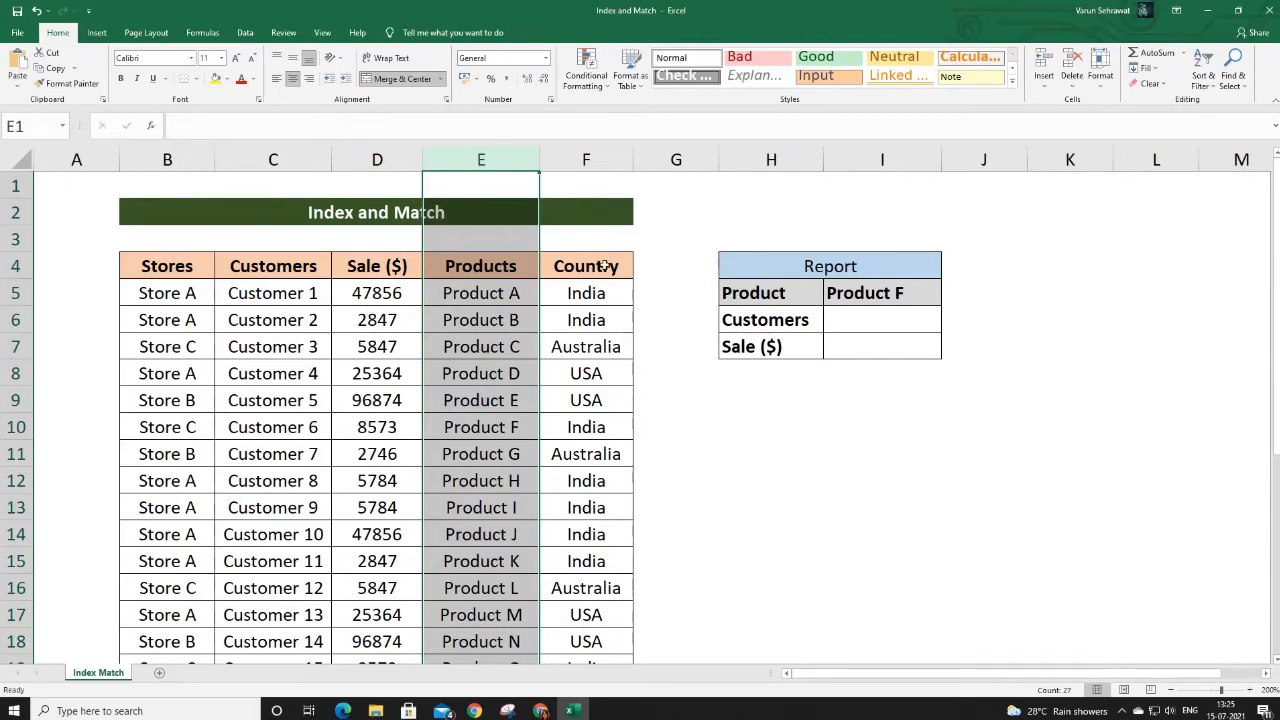
{"action": "left_click", "coordinate": [586, 158]}
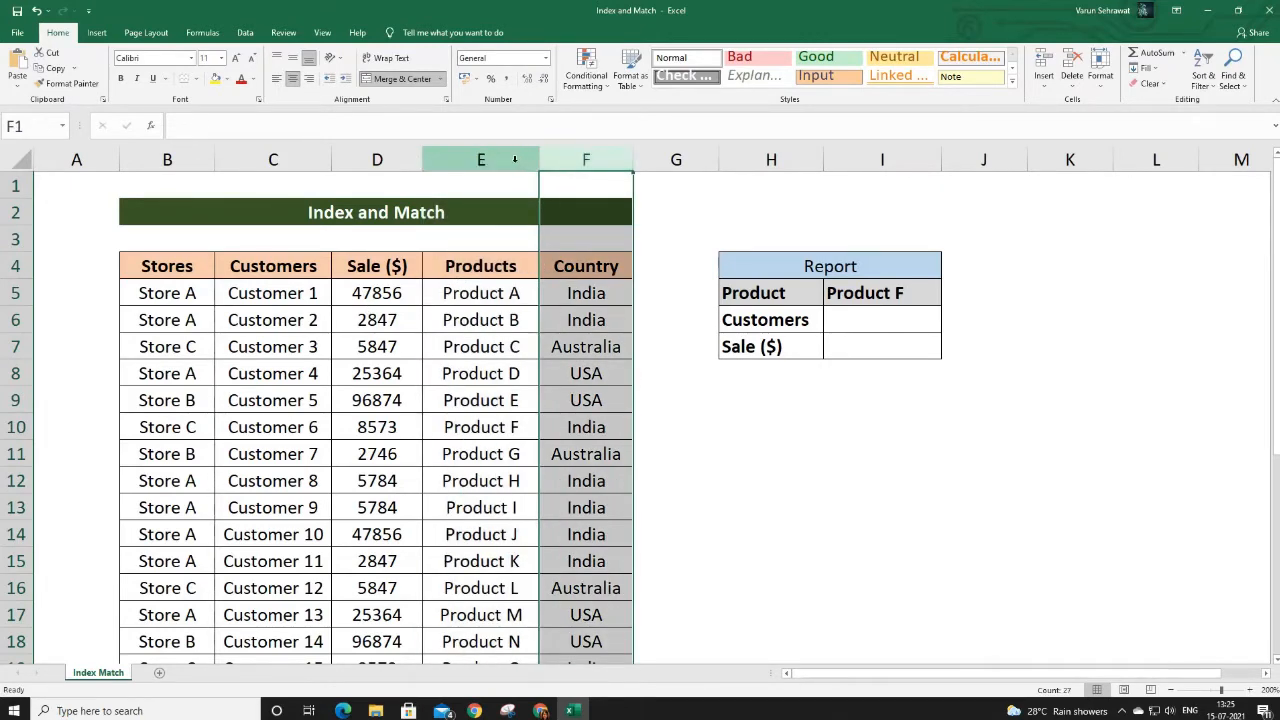
{"action": "left_click_drag", "start_coordinate": [514, 160], "coordinate": [586, 162]}
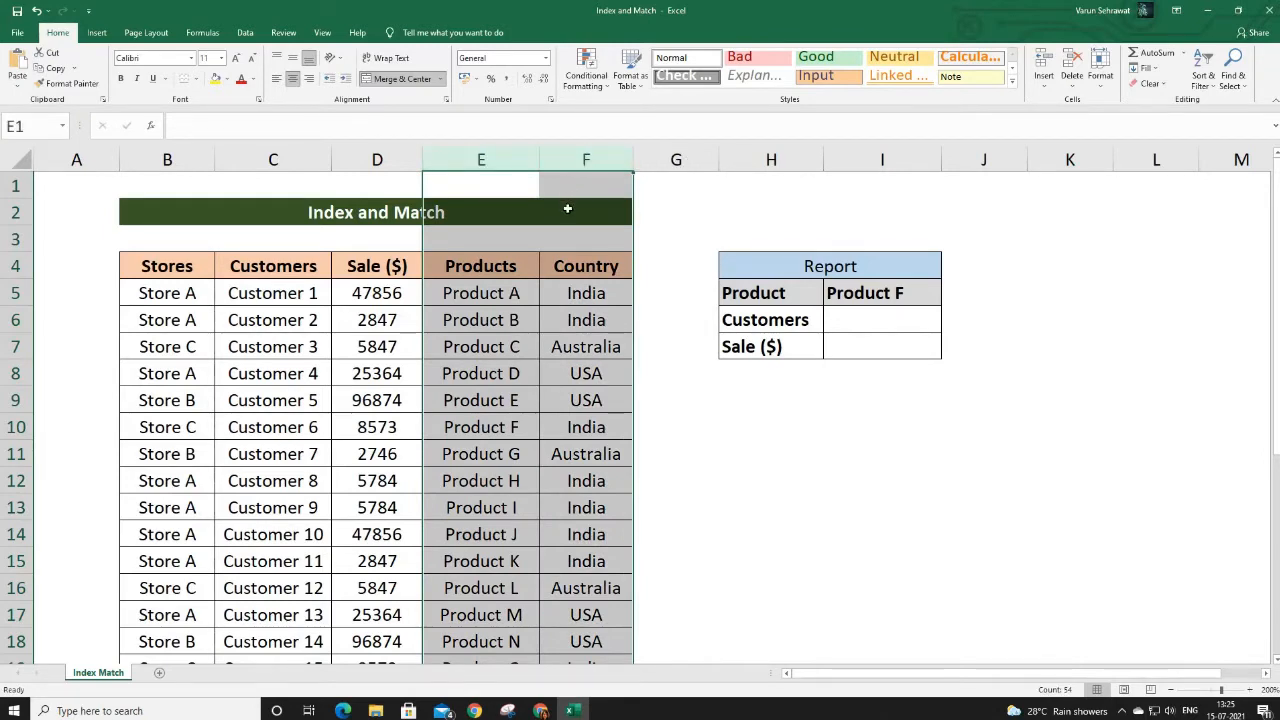
{"action": "left_click_drag", "start_coordinate": [184, 160], "coordinate": [486, 148]}
{"action": "left_click", "coordinate": [488, 150]}
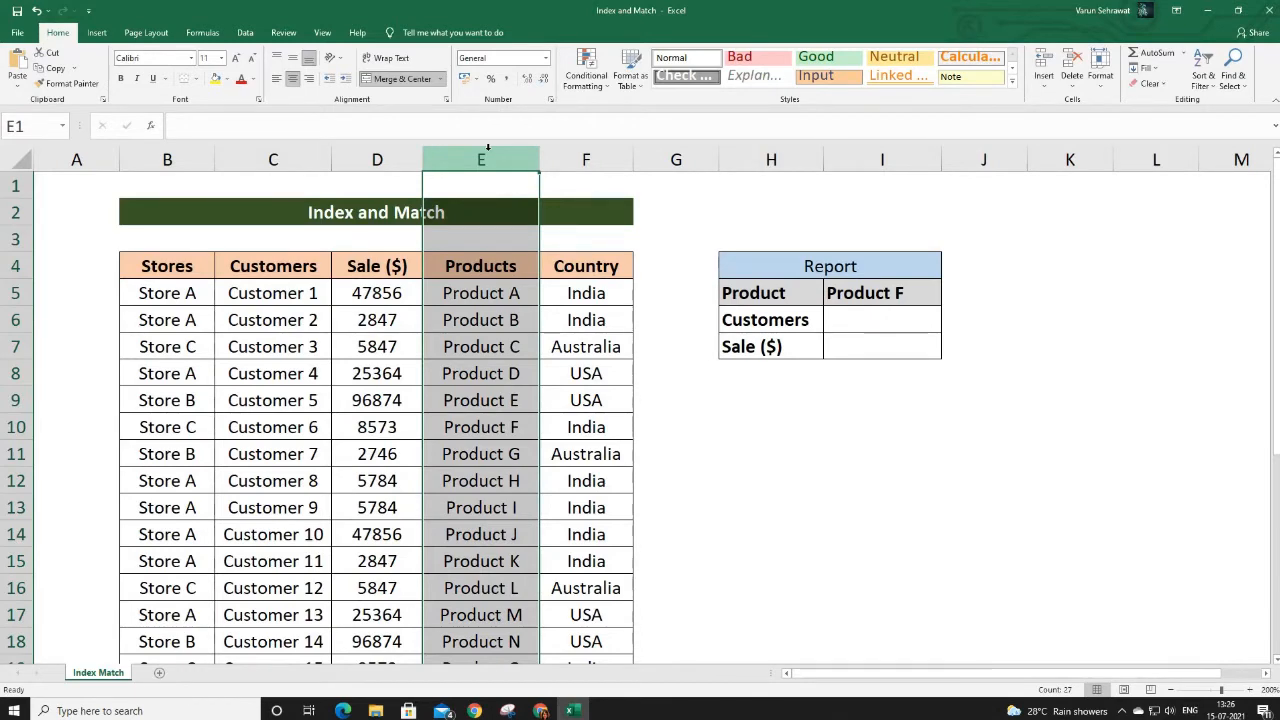
{"action": "left_click", "coordinate": [487, 210]}
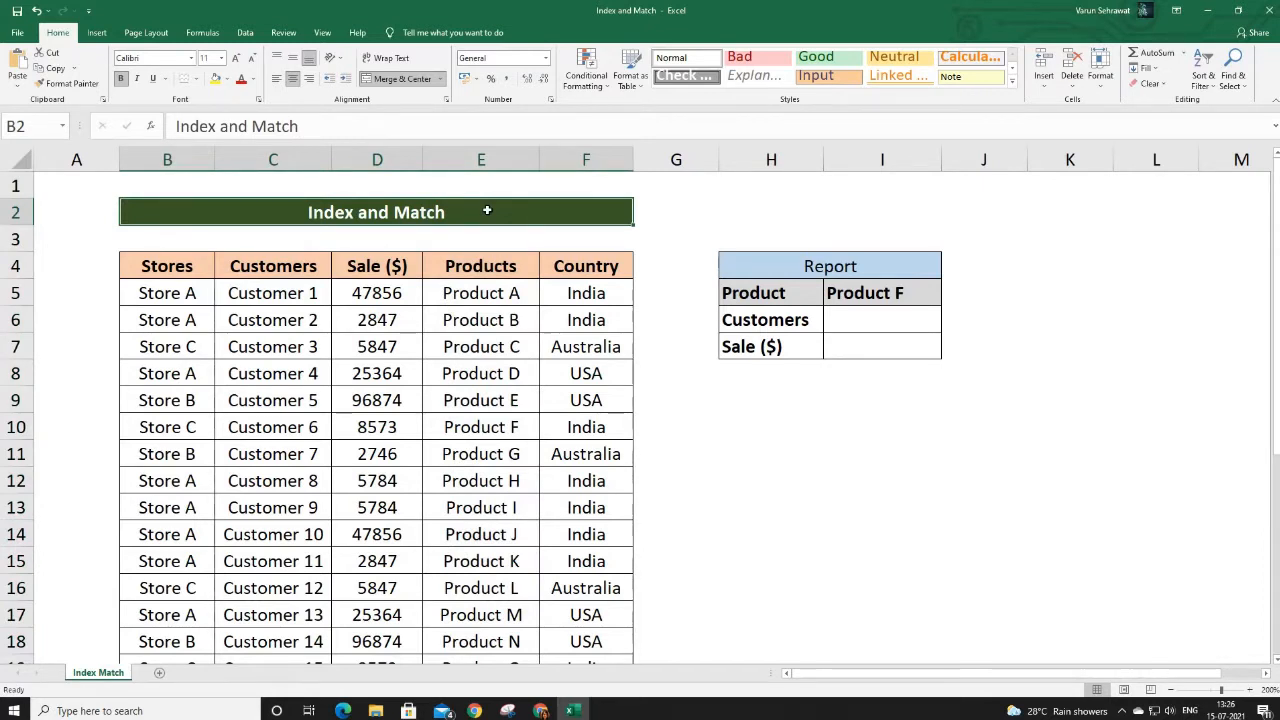
Step: Start an INDEX formula in the report's Customers cell I6 with the absolute range $B$5:$F$30 as its array
{"action": "left_click", "coordinate": [880, 324]}
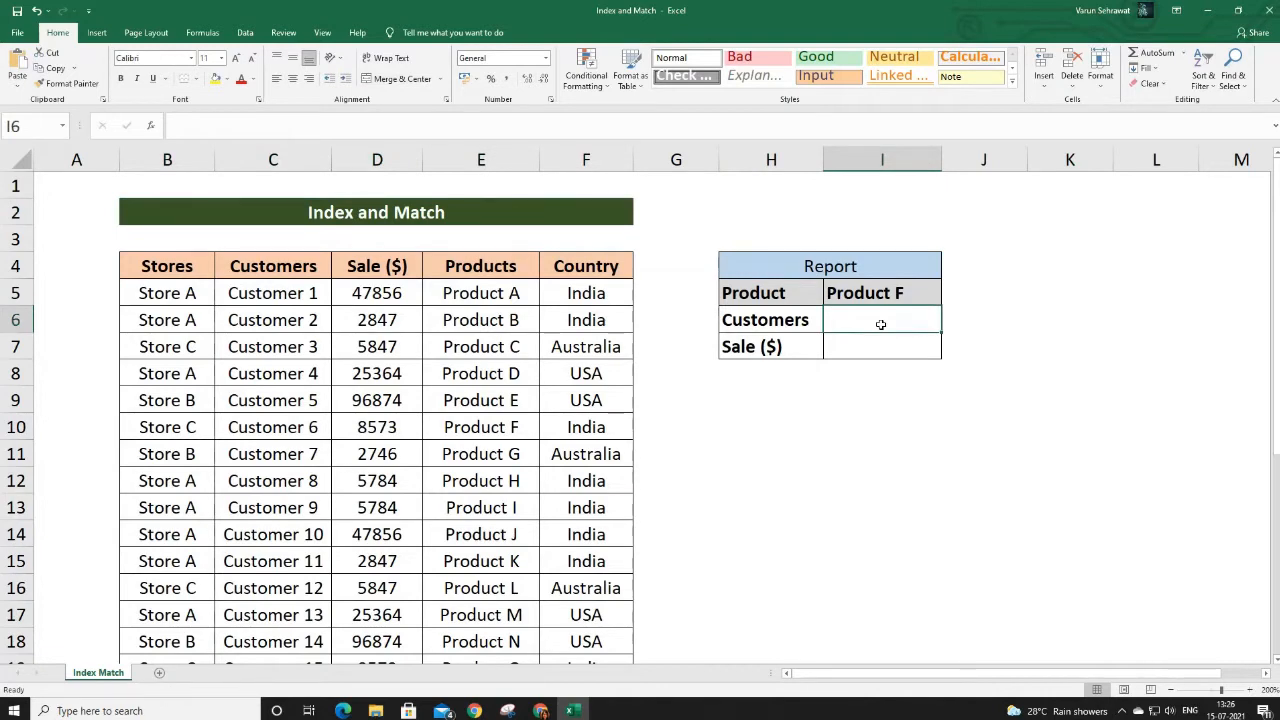
{"action": "type", "text": "=i"}
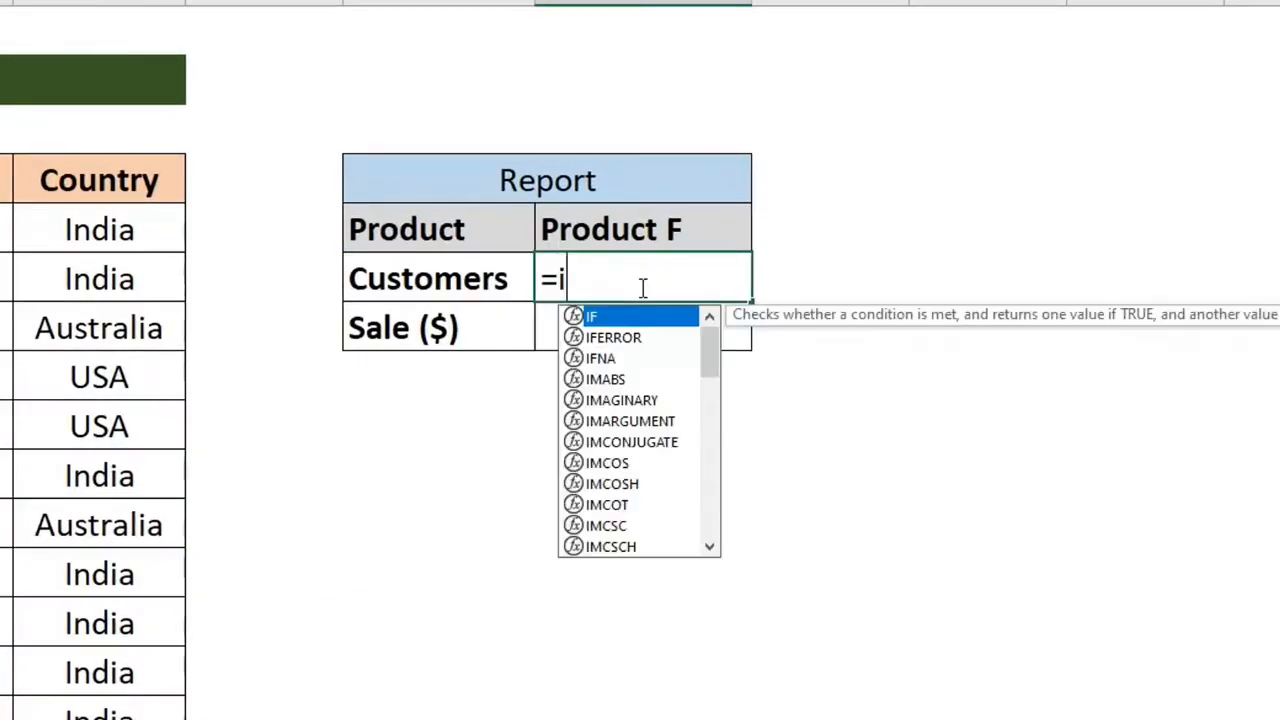
{"action": "type", "text": "ndex"}
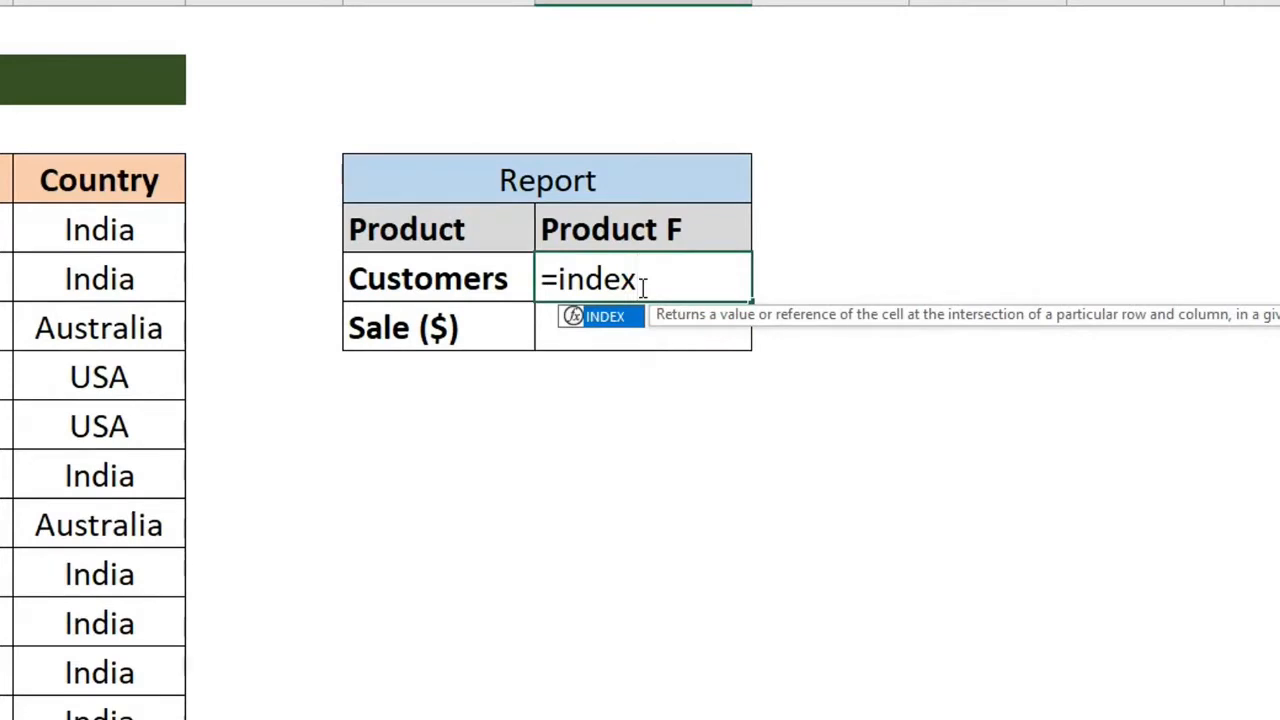
{"action": "type", "text": "("}
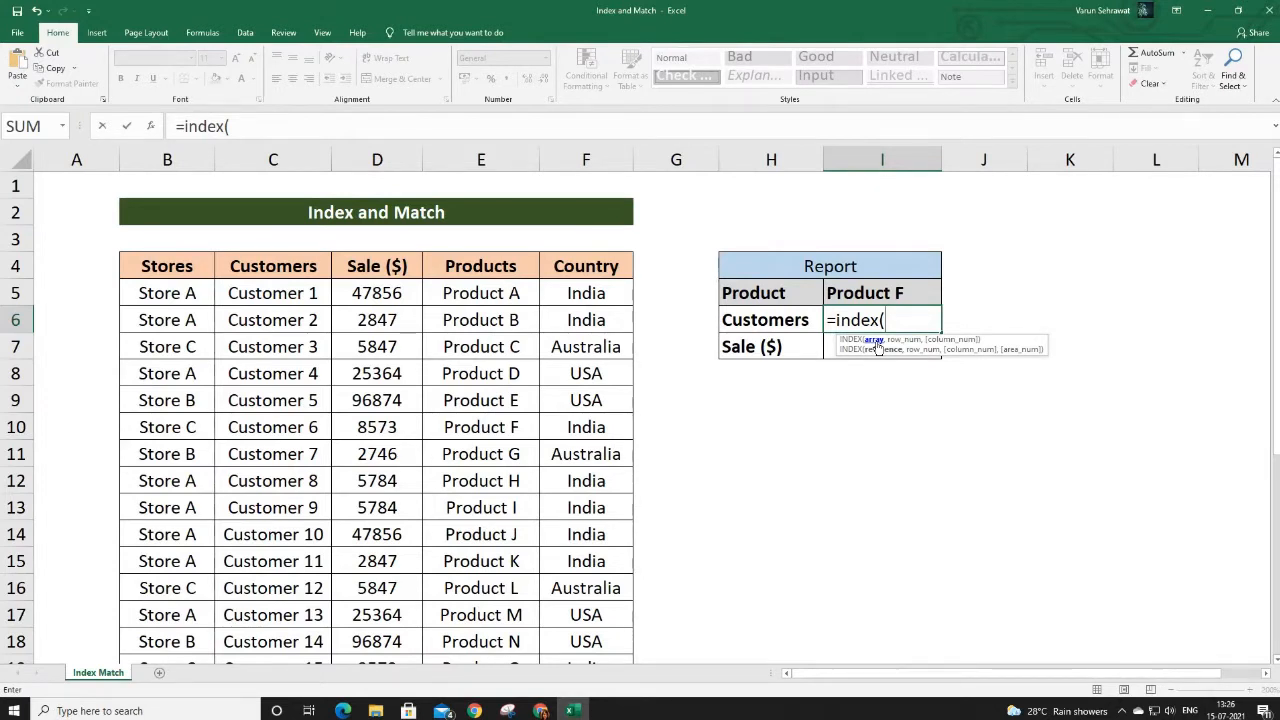
{"action": "left_click", "coordinate": [162, 292]}
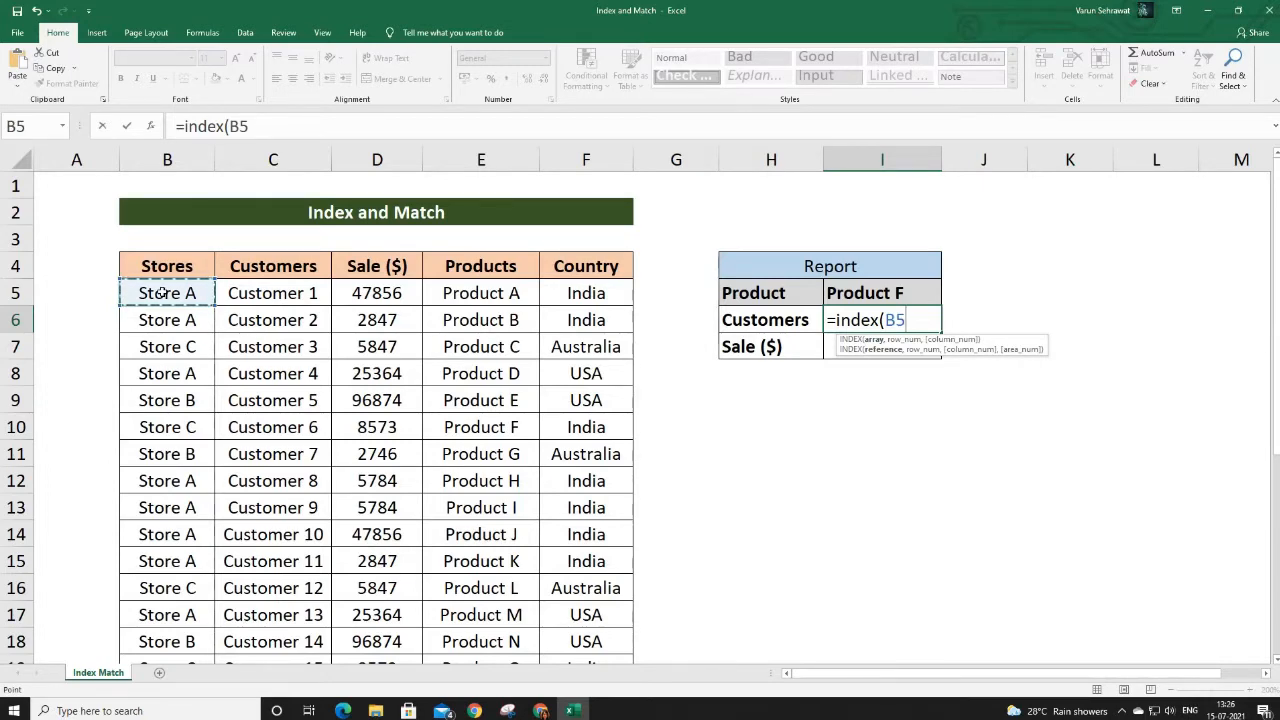
{"action": "key", "text": "ctrl+shift+Down"}
{"action": "key", "text": "ctrl+shift+Right"}
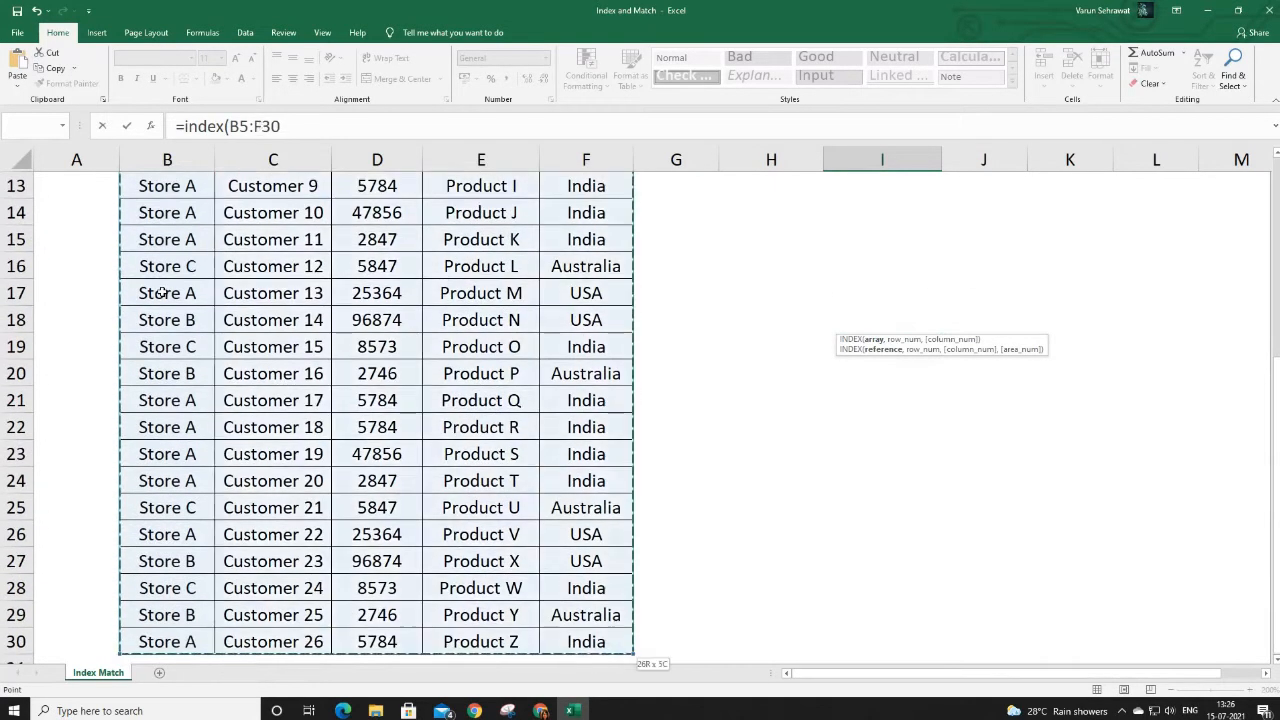
{"action": "scroll", "coordinate": [673, 318], "scroll_direction": "up", "scroll_amount": 4}
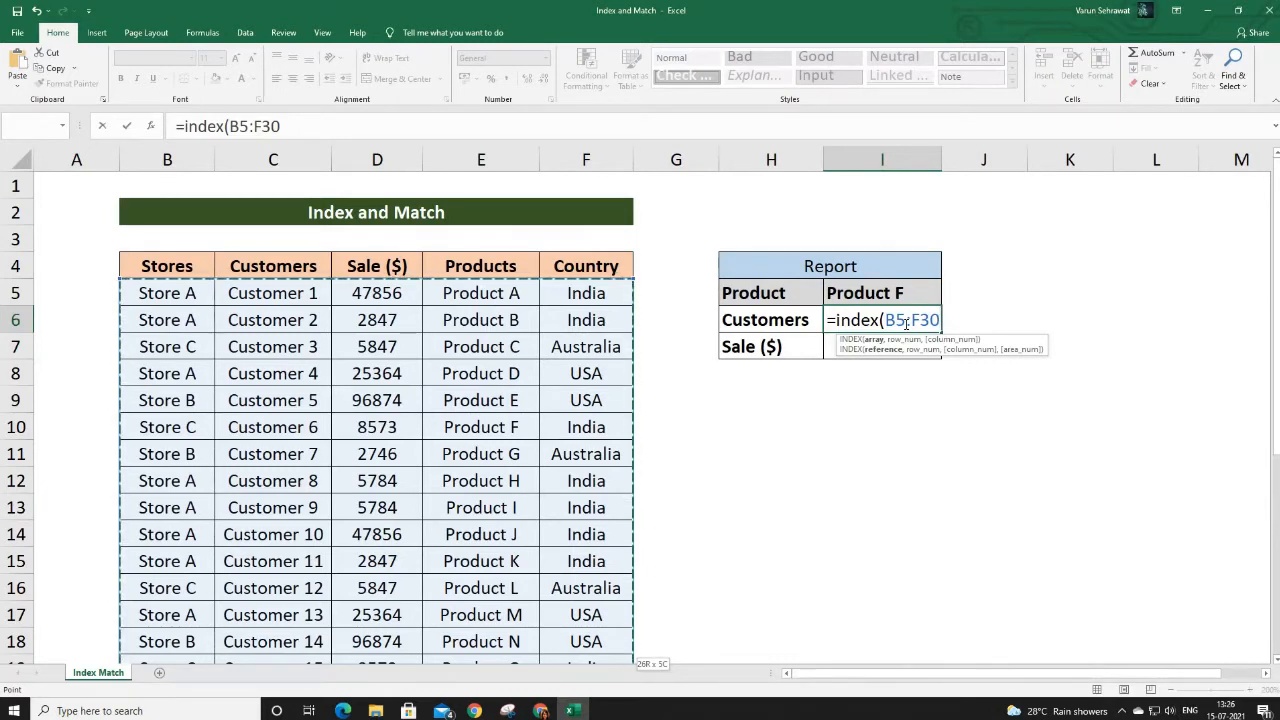
{"action": "key", "text": "F4"}
{"action": "key", "text": "F4"}
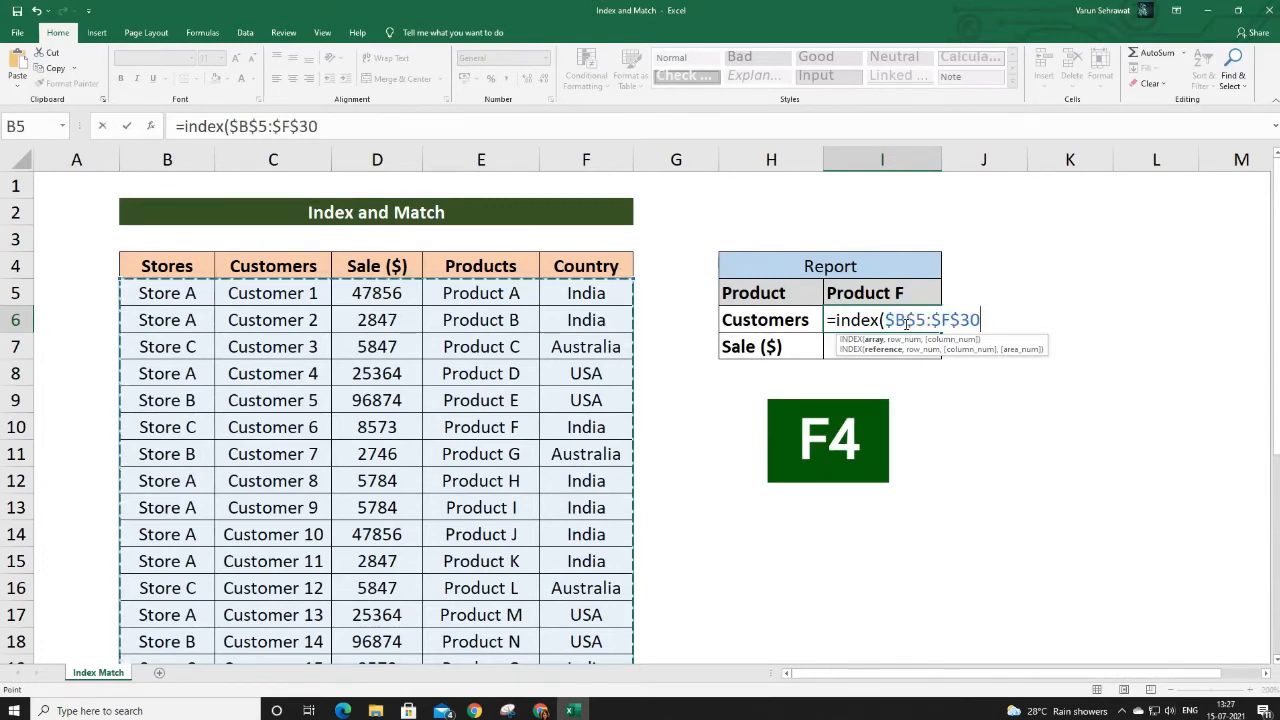
Step: Complete the INDEX formula in I6 with row number 6 and column number 2
{"action": "type", "text": ","}
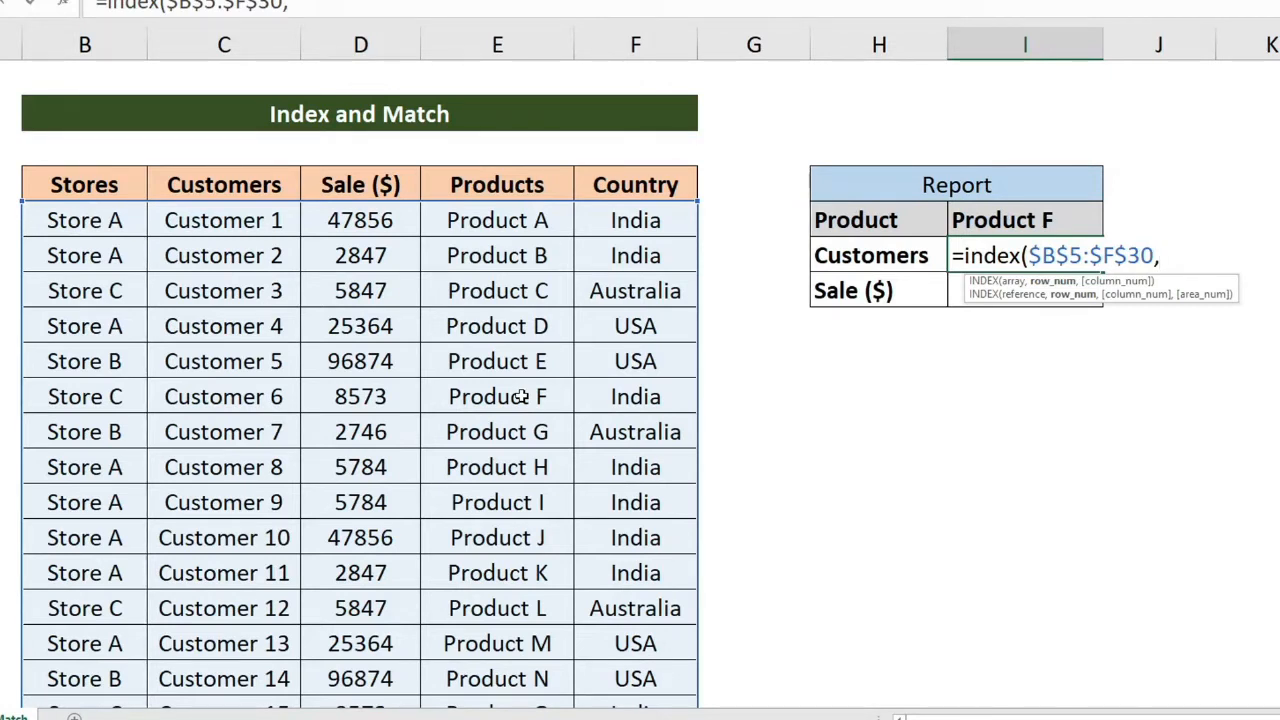
{"action": "type", "text": "6"}
{"action": "type", "text": ","}
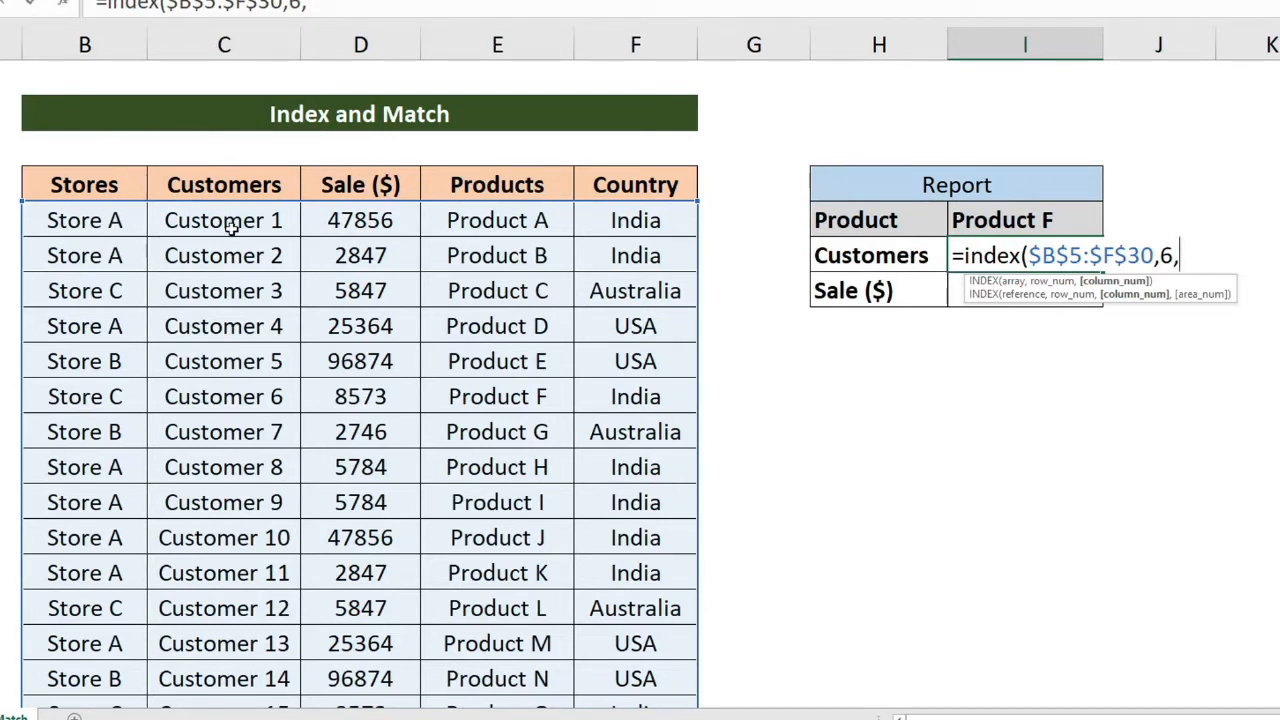
{"action": "type", "text": "2)"}
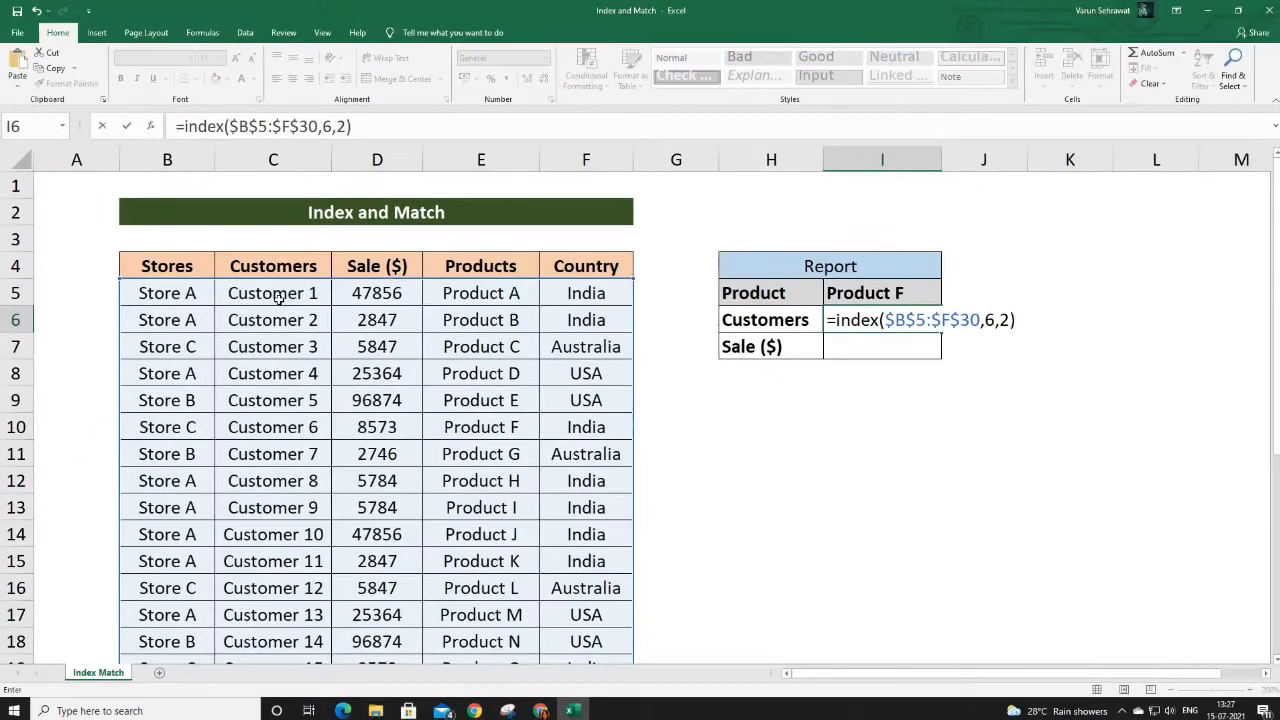
{"action": "key", "text": "Return"}
Step: Check the Customers result in I6 and its formula arguments against the Product F row in the data table
{"action": "left_click", "coordinate": [906, 320]}
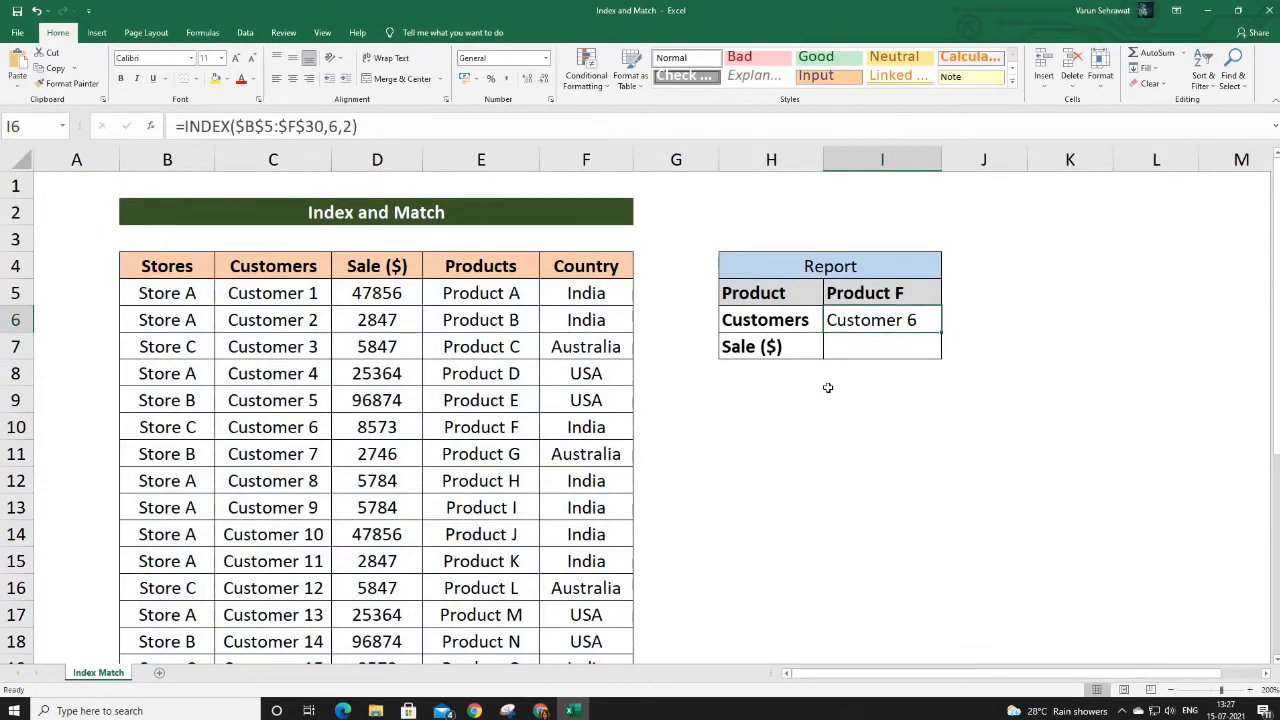
{"action": "left_click_drag", "start_coordinate": [480, 268], "coordinate": [480, 428]}
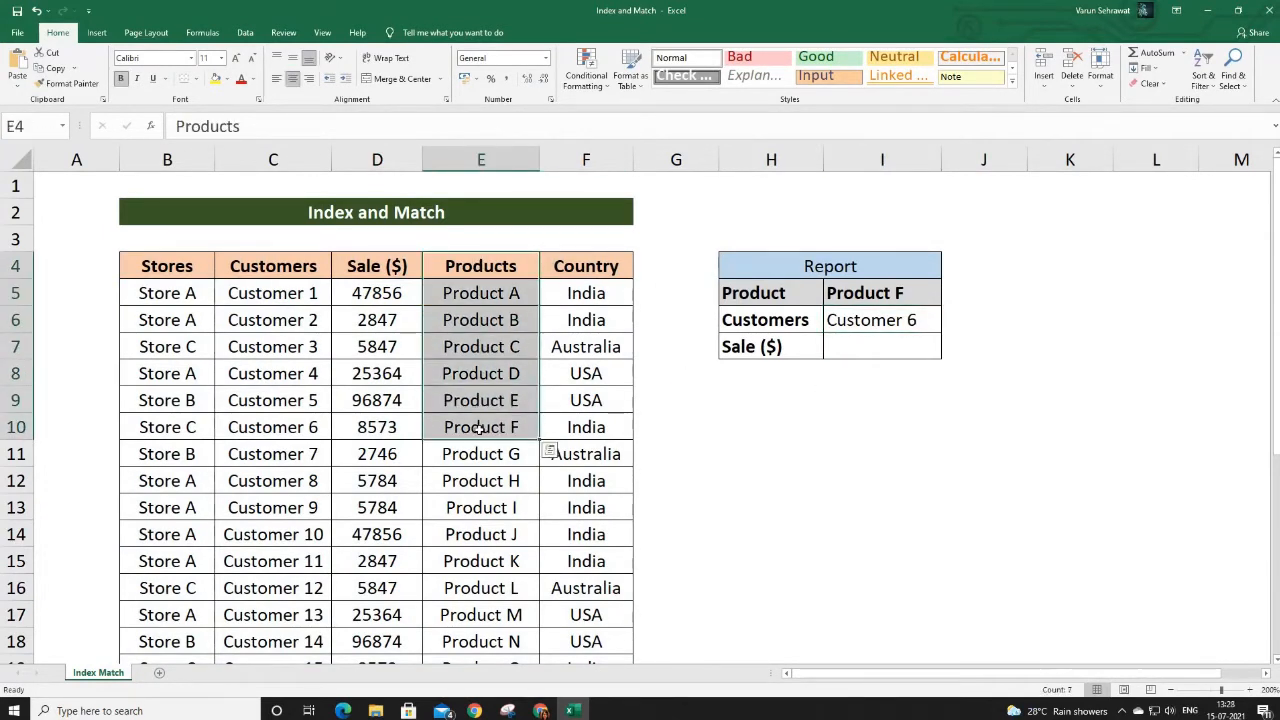
{"action": "left_click_drag", "start_coordinate": [180, 427], "coordinate": [411, 424]}
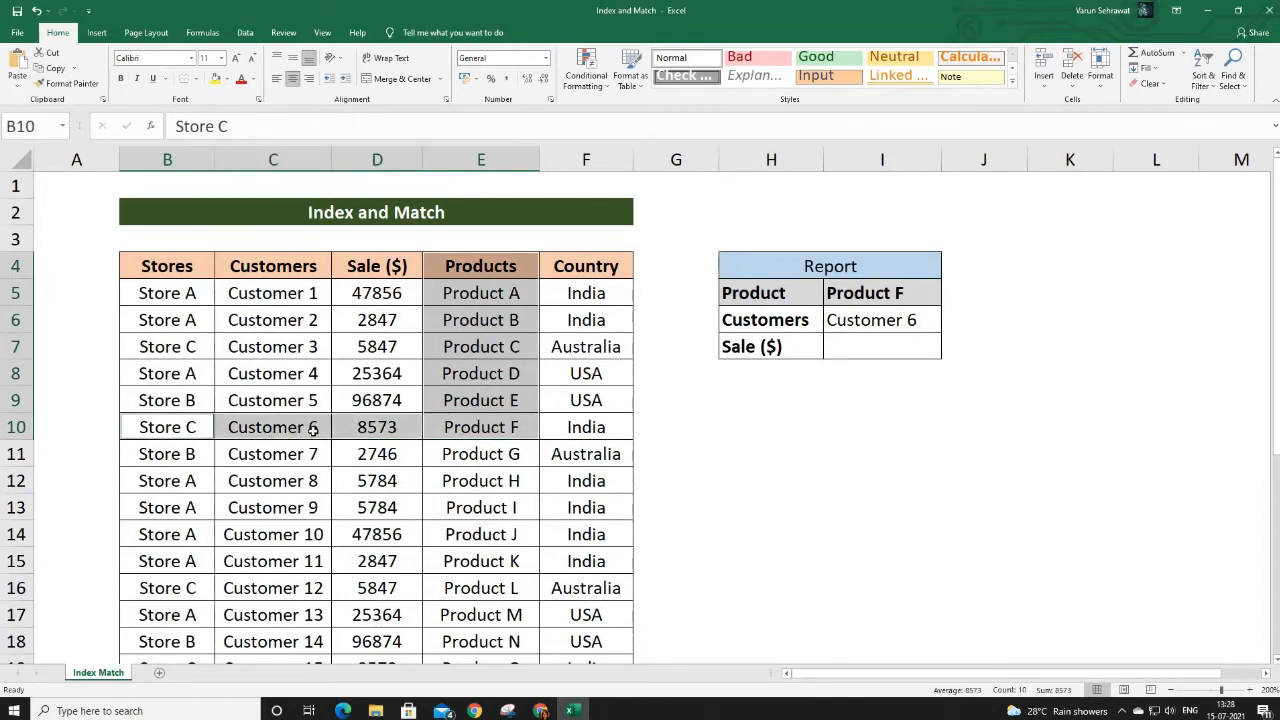
{"action": "left_click", "coordinate": [858, 330]}
{"action": "double_click", "coordinate": [865, 321]}
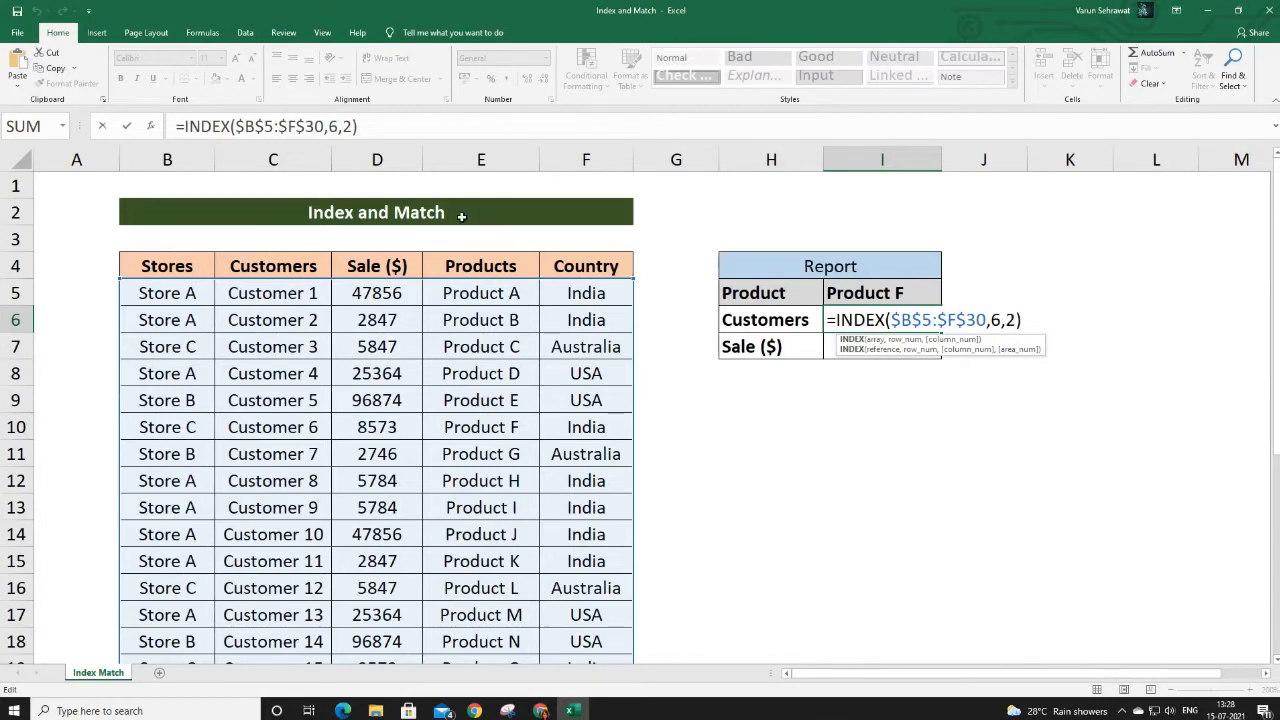
Step: Enter the labels Row Num in H10 and Column Num in H11 below the report
{"action": "left_click", "coordinate": [760, 425]}
{"action": "type", "text": "Row Num"}
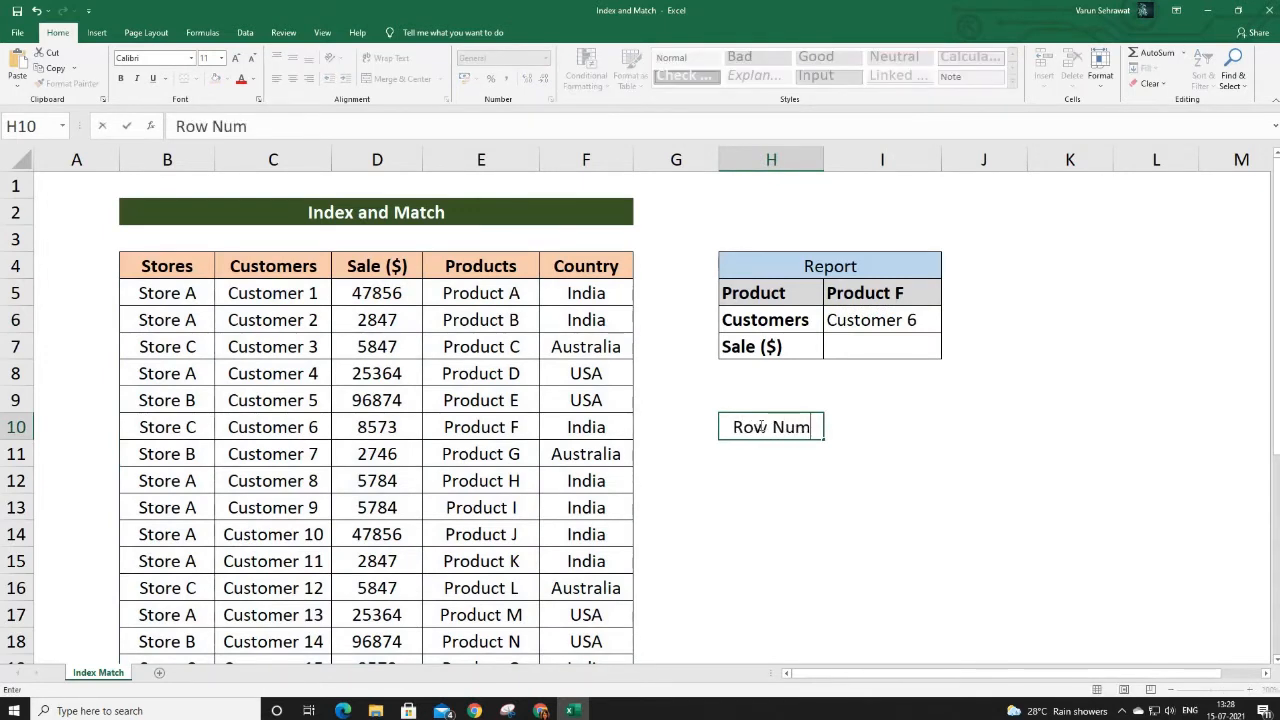
{"action": "key", "text": "Return"}
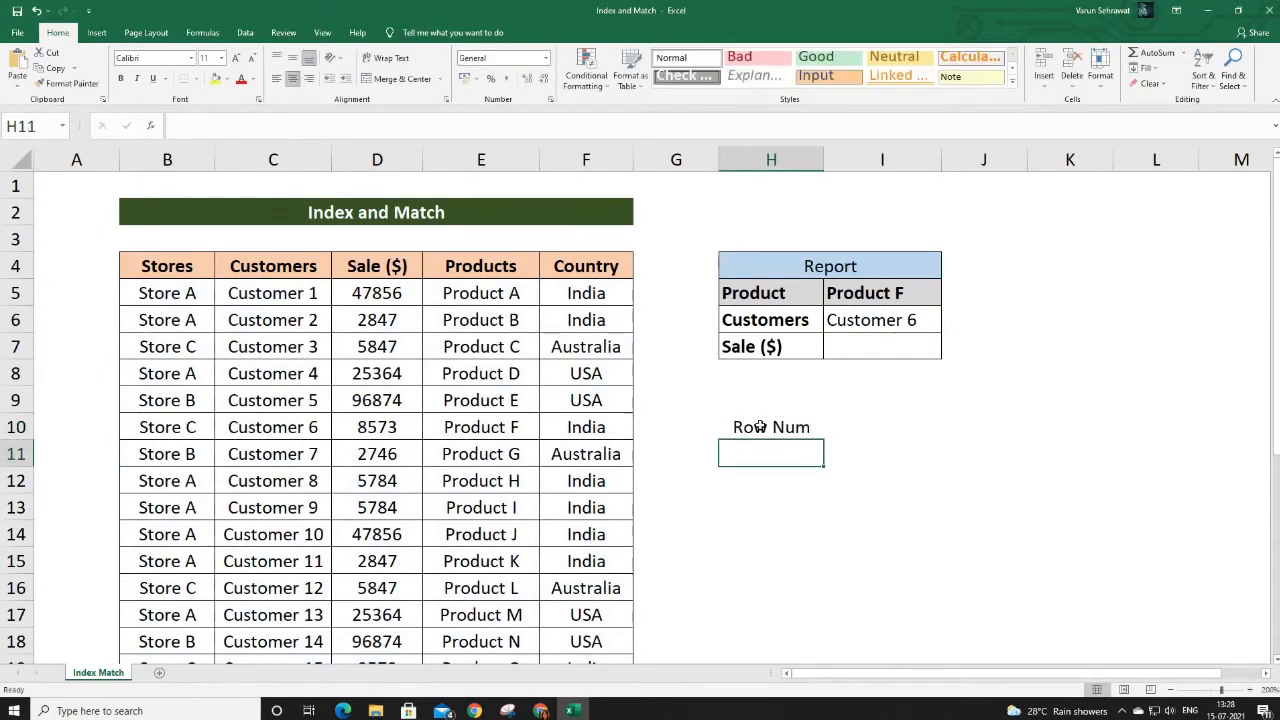
{"action": "type", "text": "Column Num"}
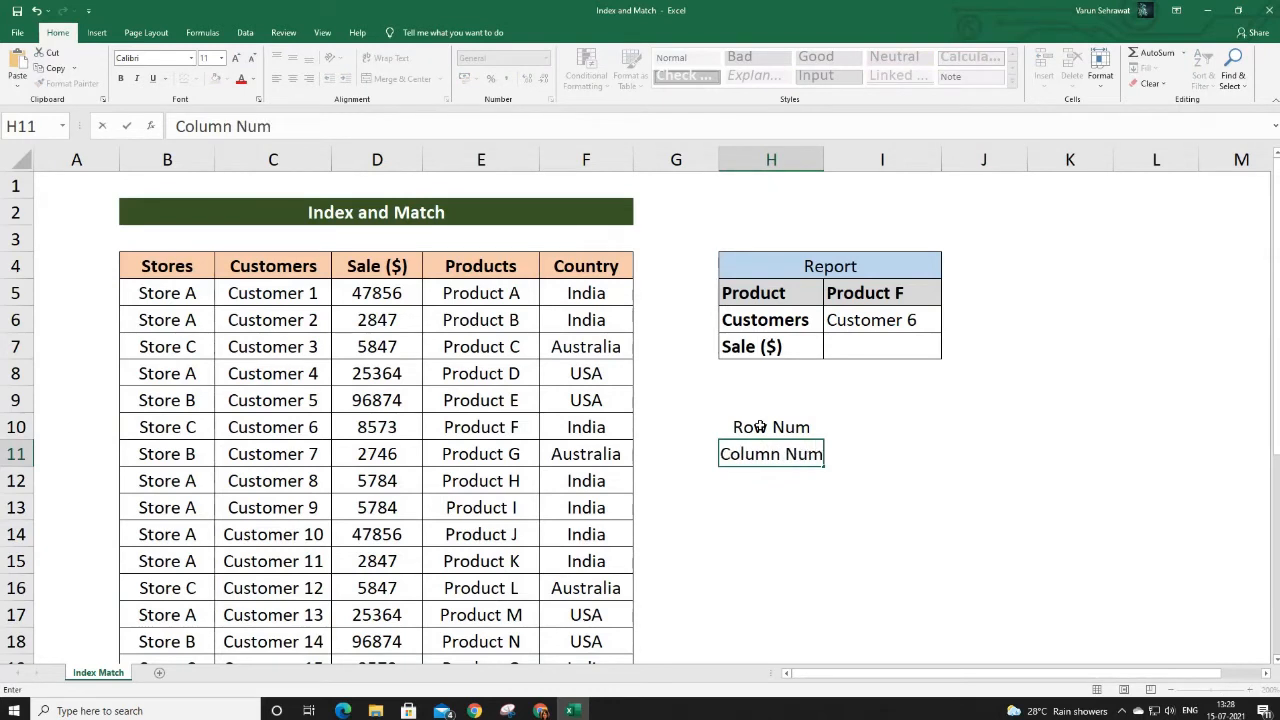
{"action": "key", "text": "Return"}
Step: Start a MATCH formula in the Row Num cell I10 with the absolute reference $I$5 as its lookup value
{"action": "left_click", "coordinate": [860, 427]}
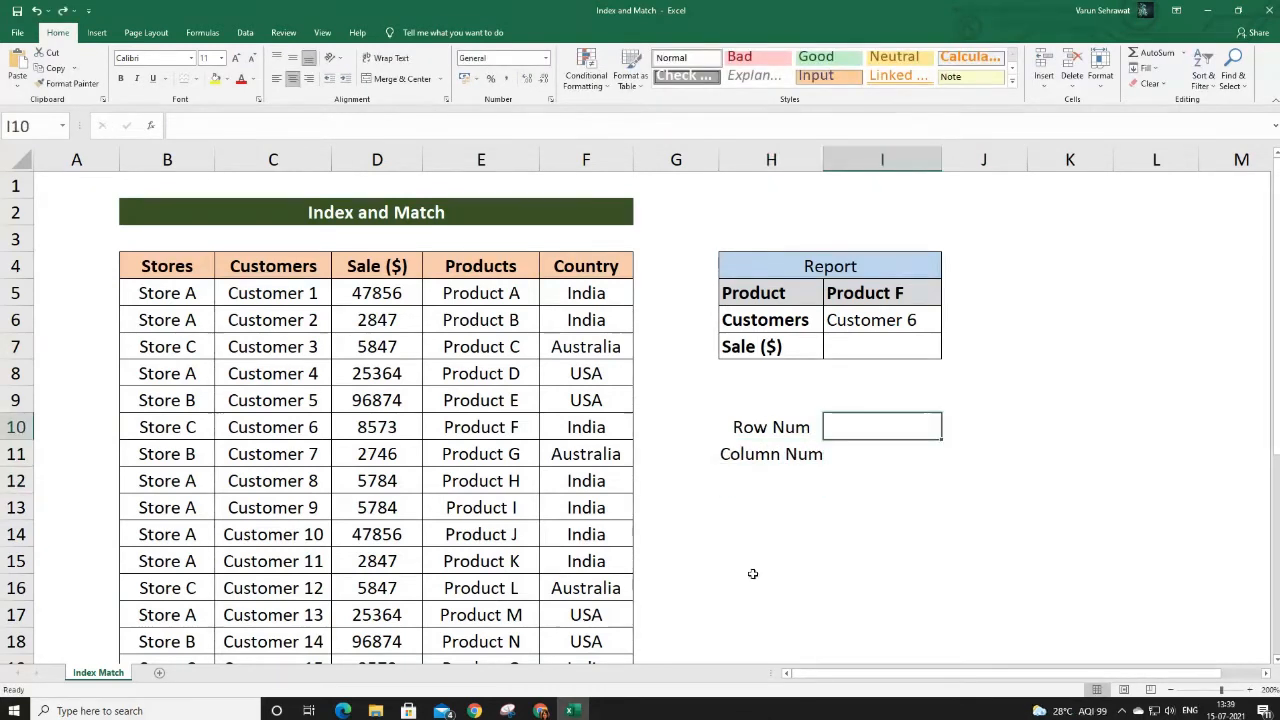
{"action": "left_click", "coordinate": [865, 452]}
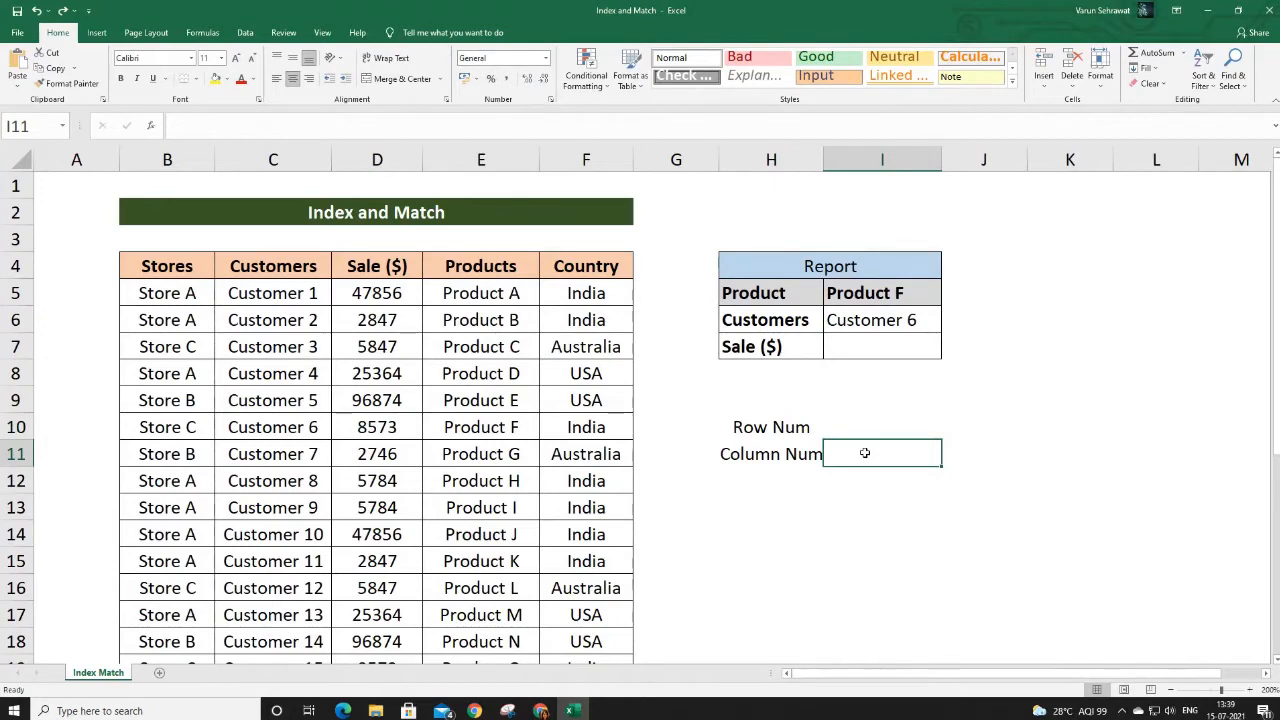
{"action": "left_click", "coordinate": [862, 424]}
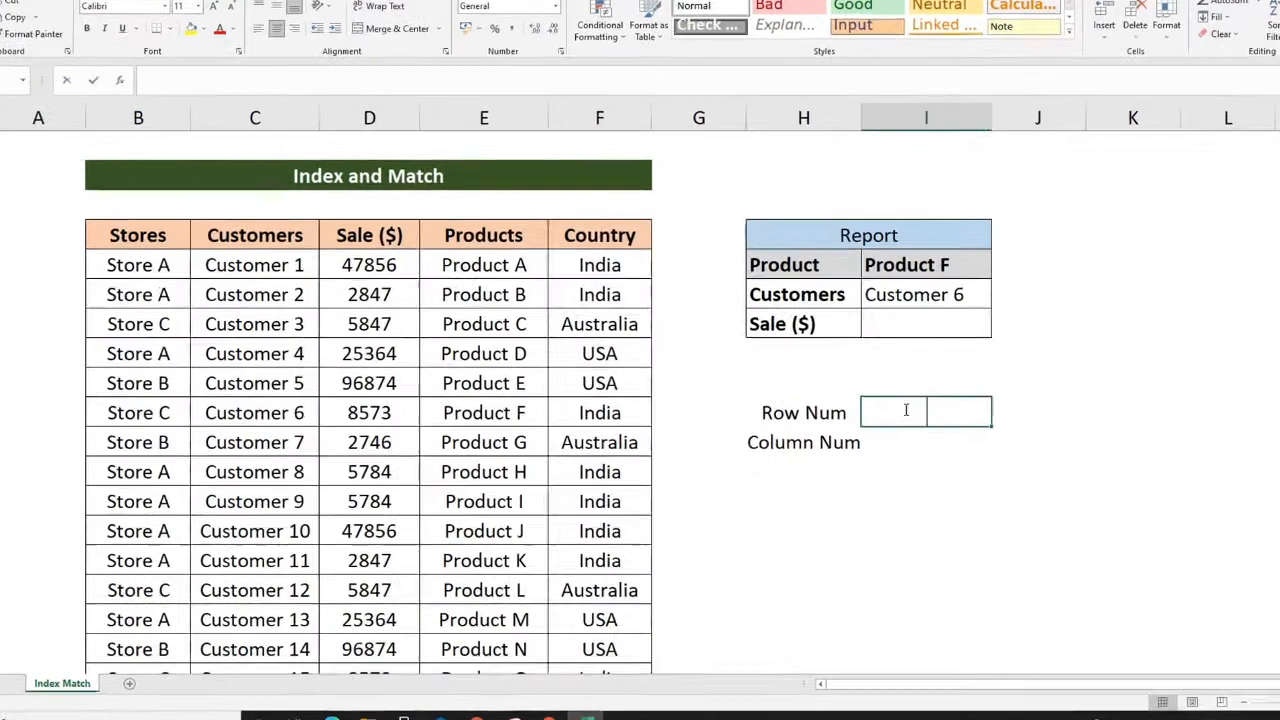
{"action": "type", "text": "=matc"}
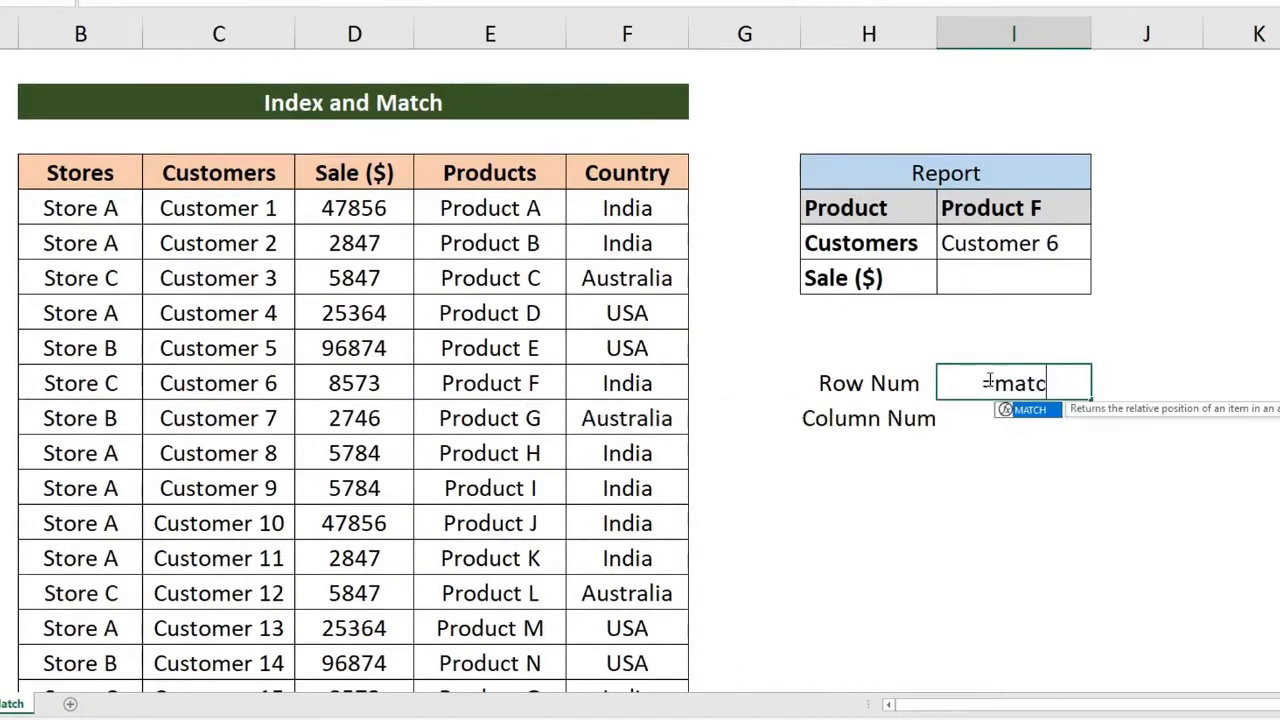
{"action": "type", "text": "h("}
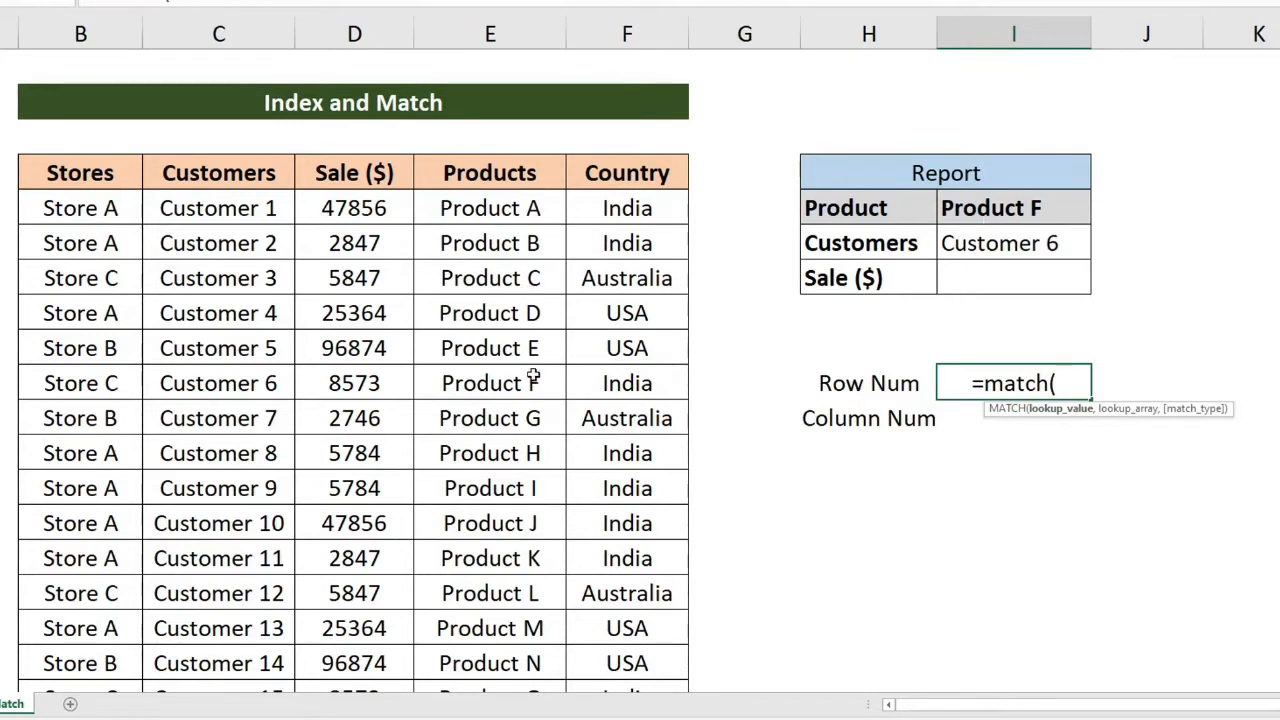
{"action": "left_click", "coordinate": [1030, 208]}
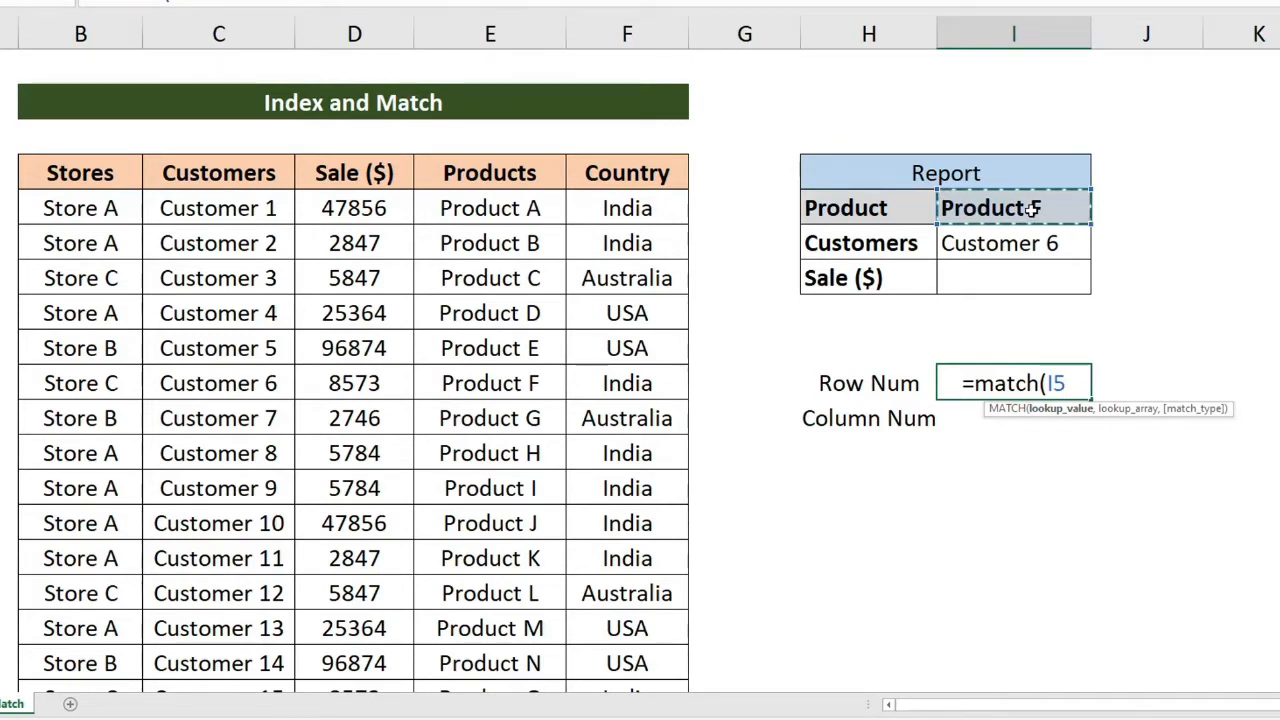
{"action": "key", "text": "F4"}
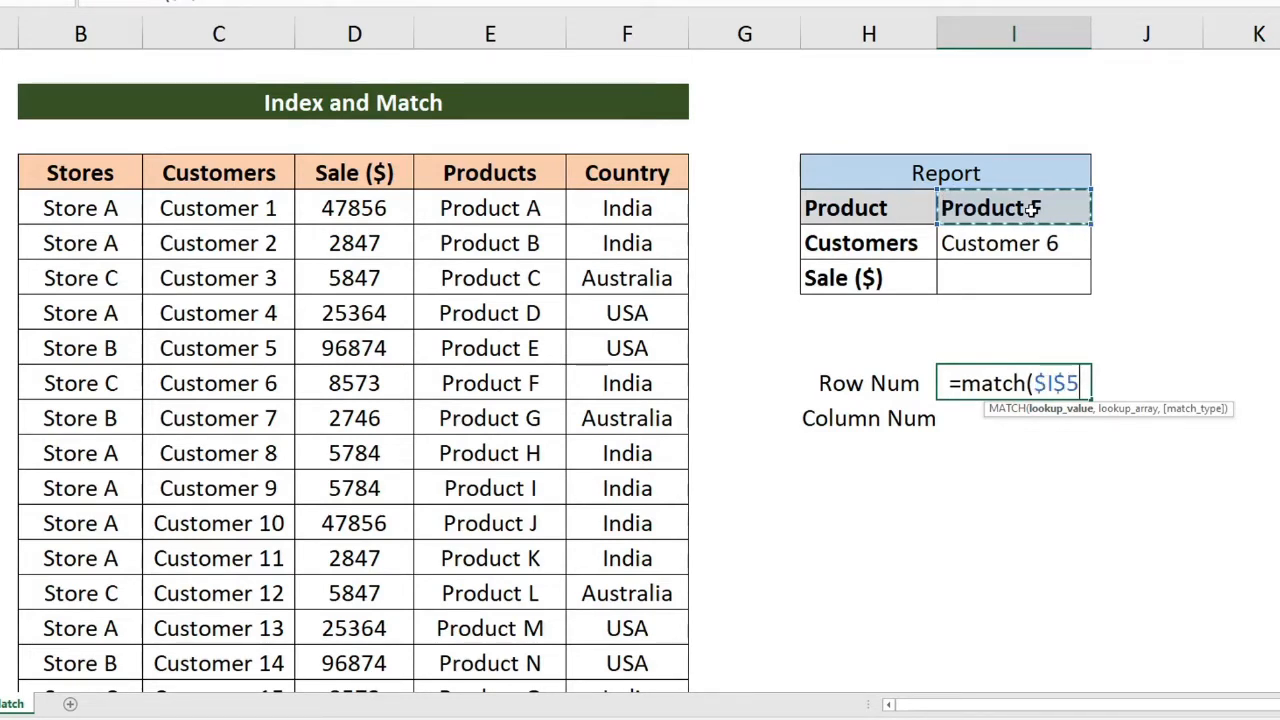
{"action": "type", "text": ","}
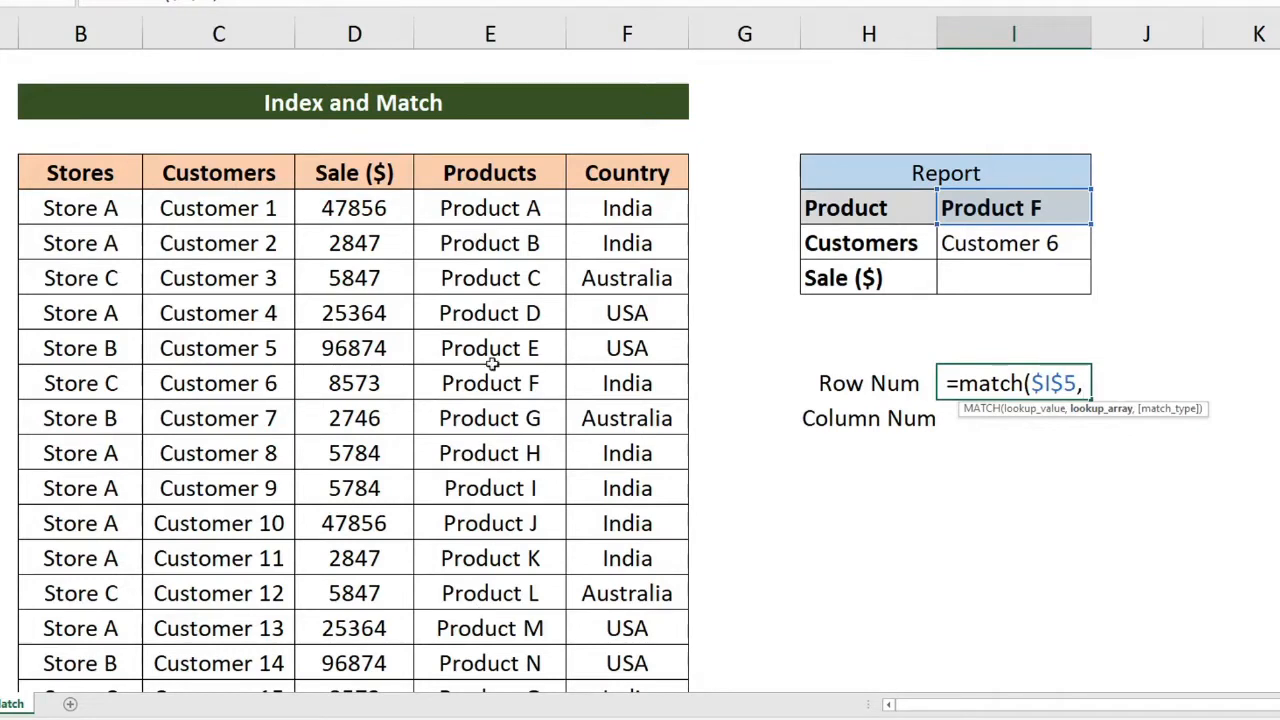
Step: Complete the MATCH formula in I10 with the Products range $E$5:$E$30 as lookup array and match type 0
{"action": "left_click", "coordinate": [527, 211]}
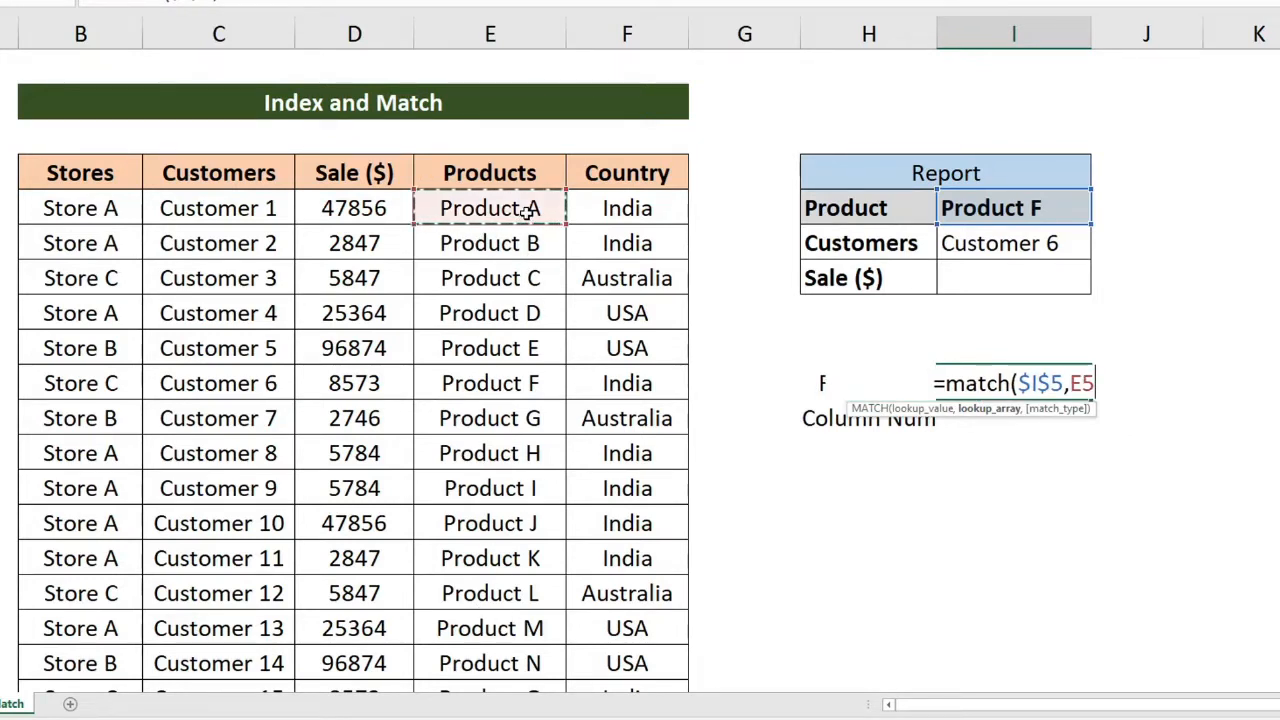
{"action": "key", "text": "ctrl+shift+Down"}
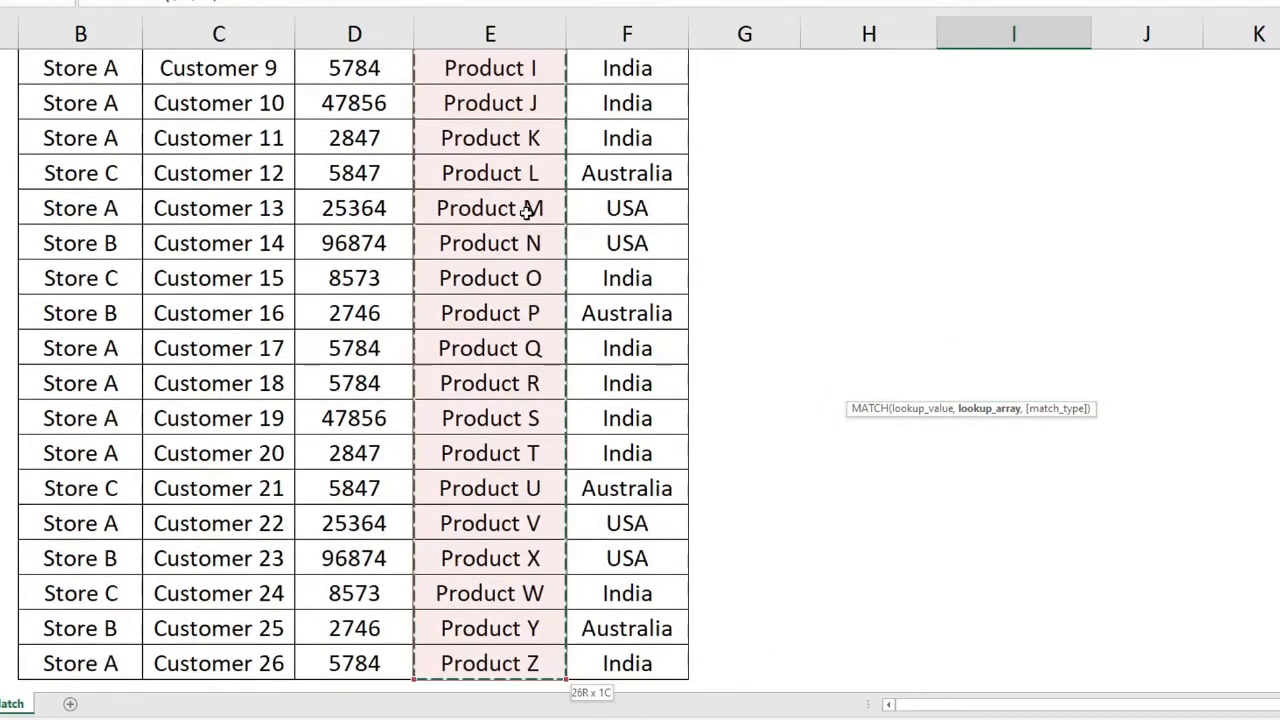
{"action": "scroll", "coordinate": [940, 260], "scroll_direction": "up", "scroll_amount": 4}
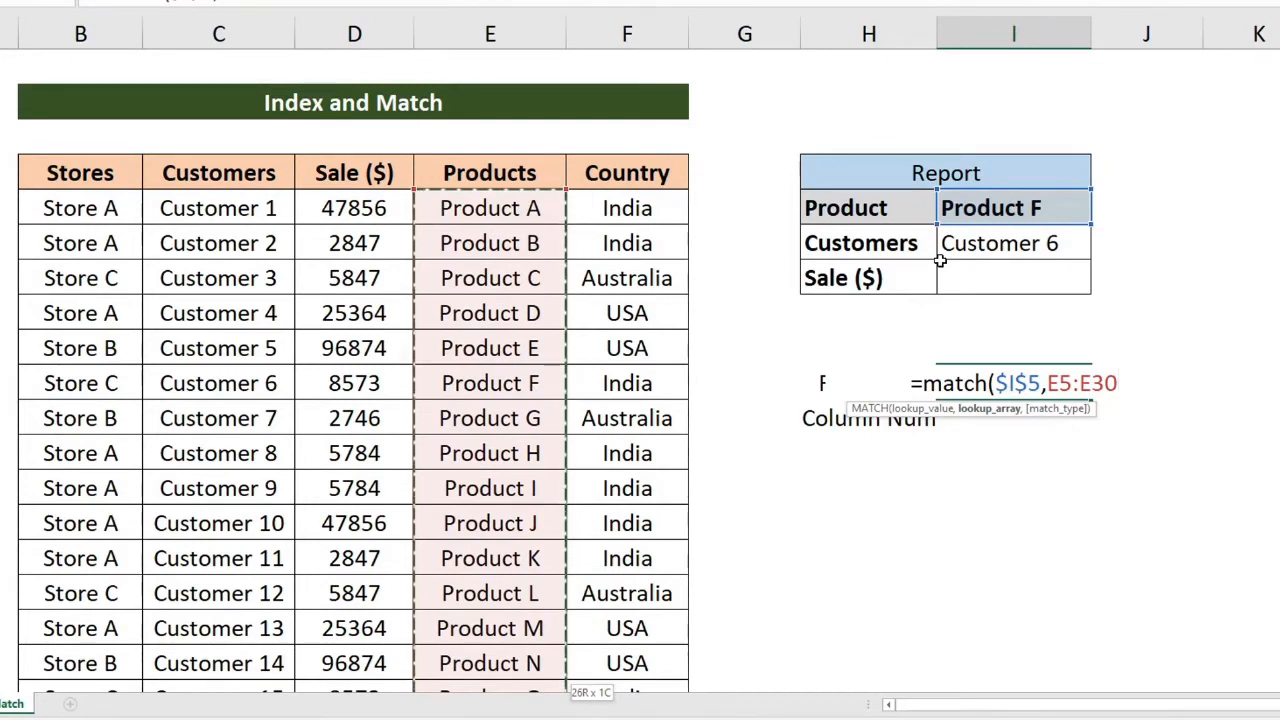
{"action": "key", "text": "F4"}
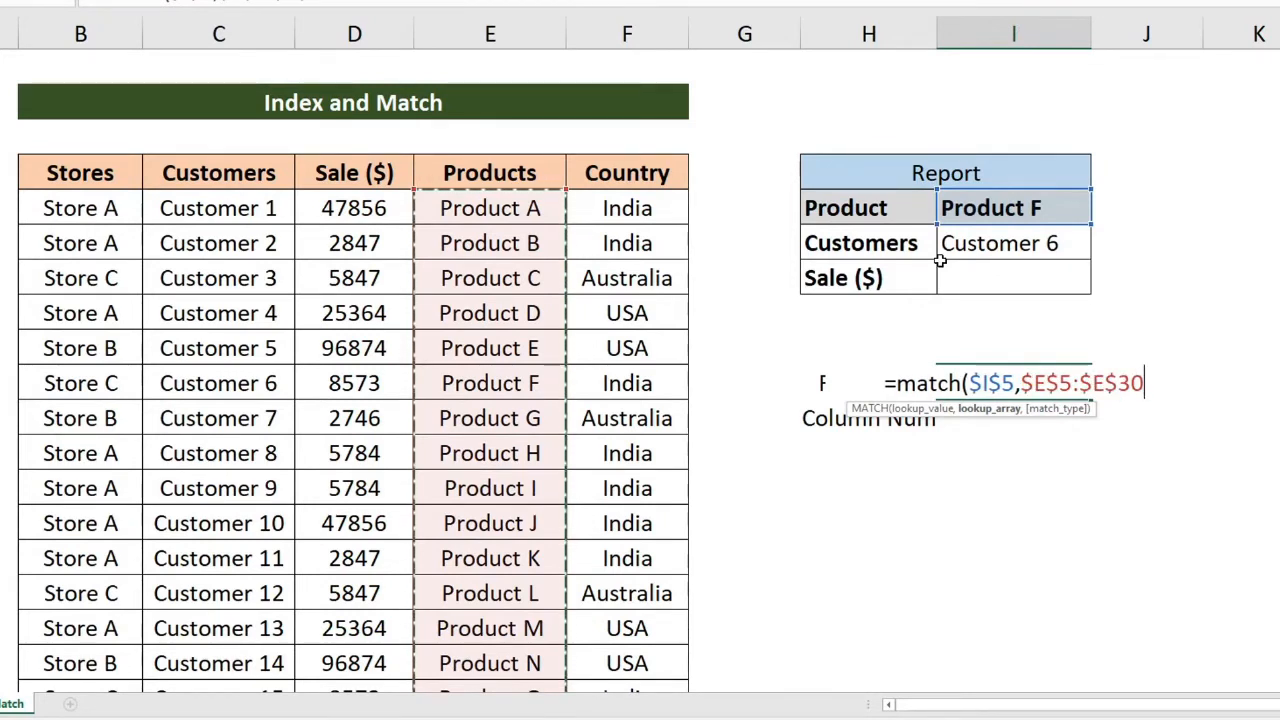
{"action": "type", "text": ","}
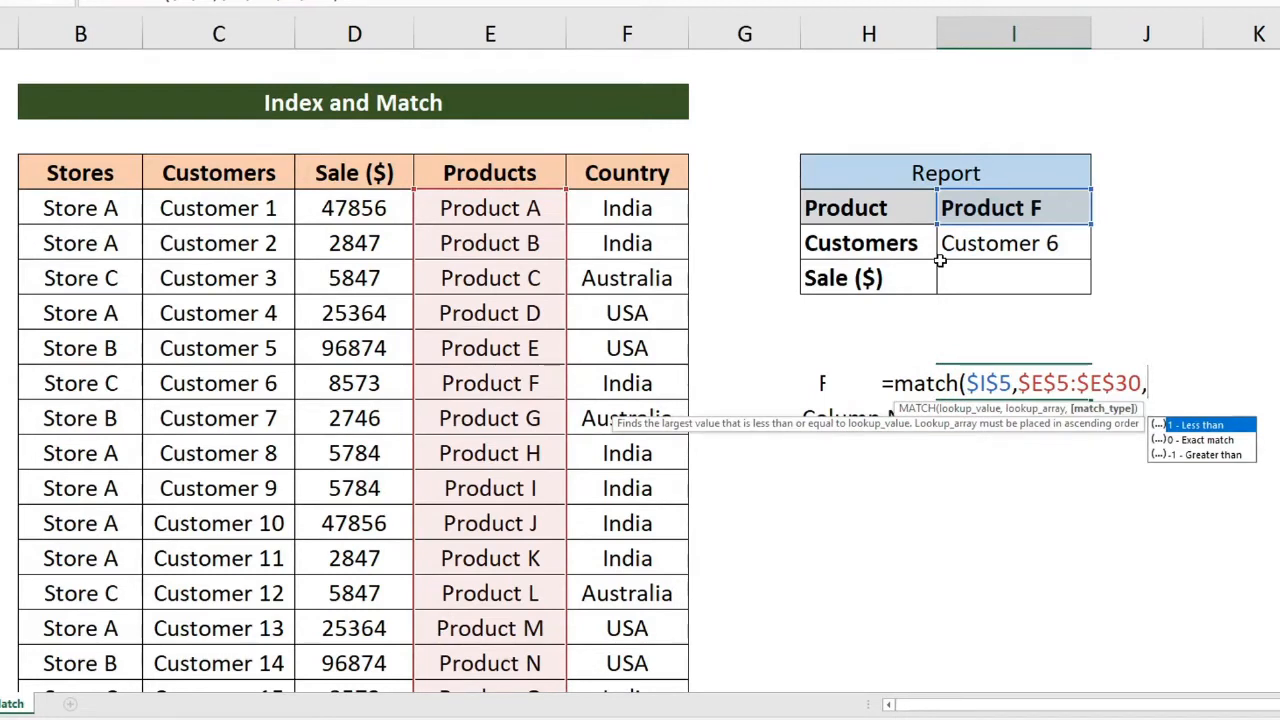
{"action": "type", "text": "0"}
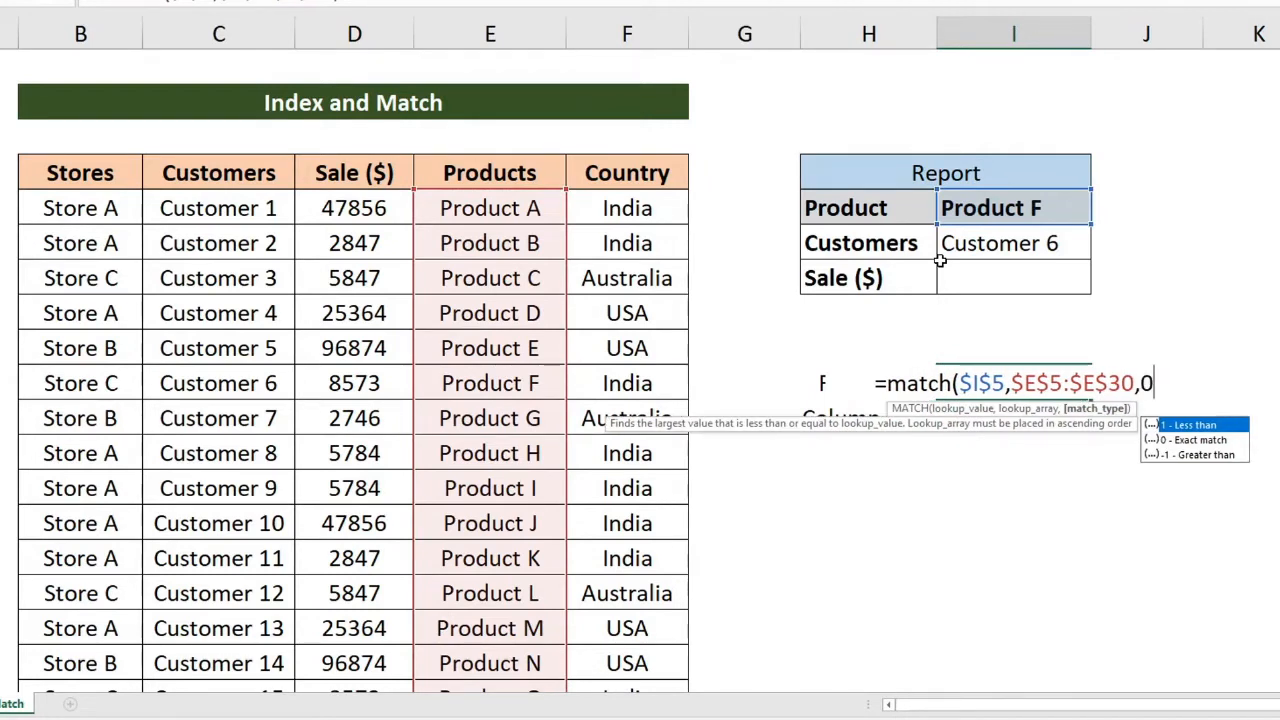
{"action": "type", "text": ")"}
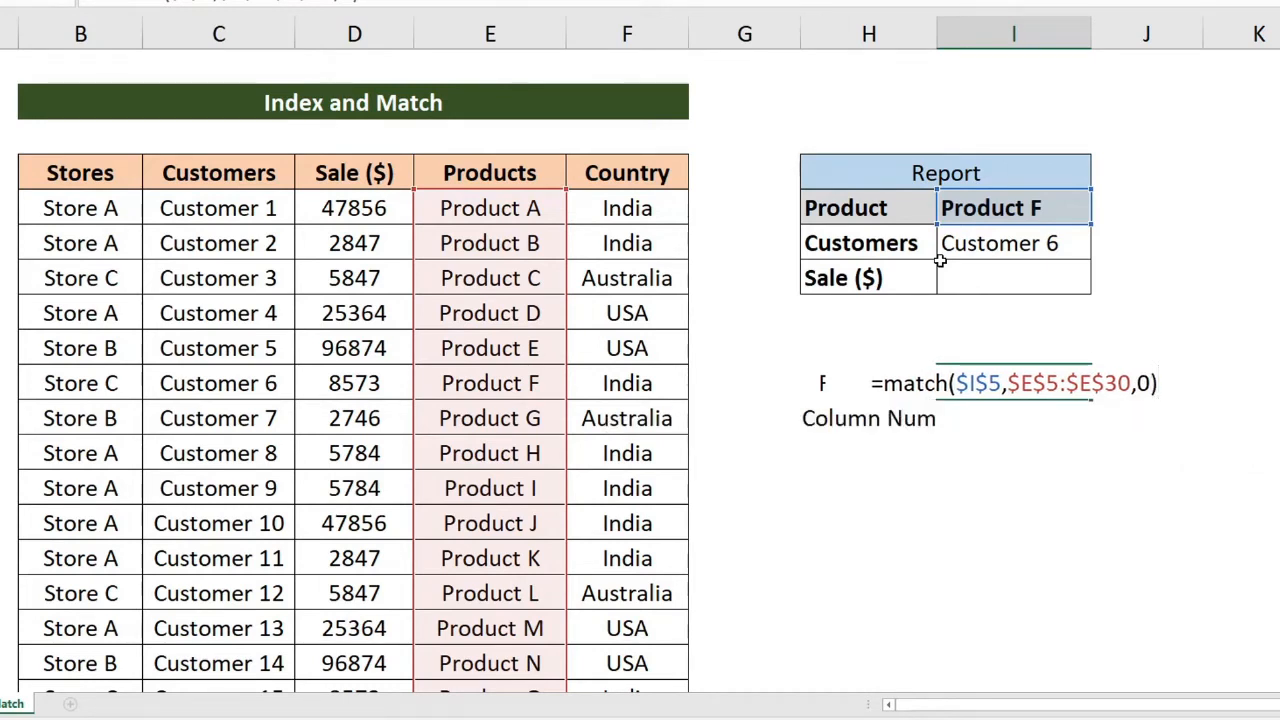
{"action": "key", "text": "Return"}
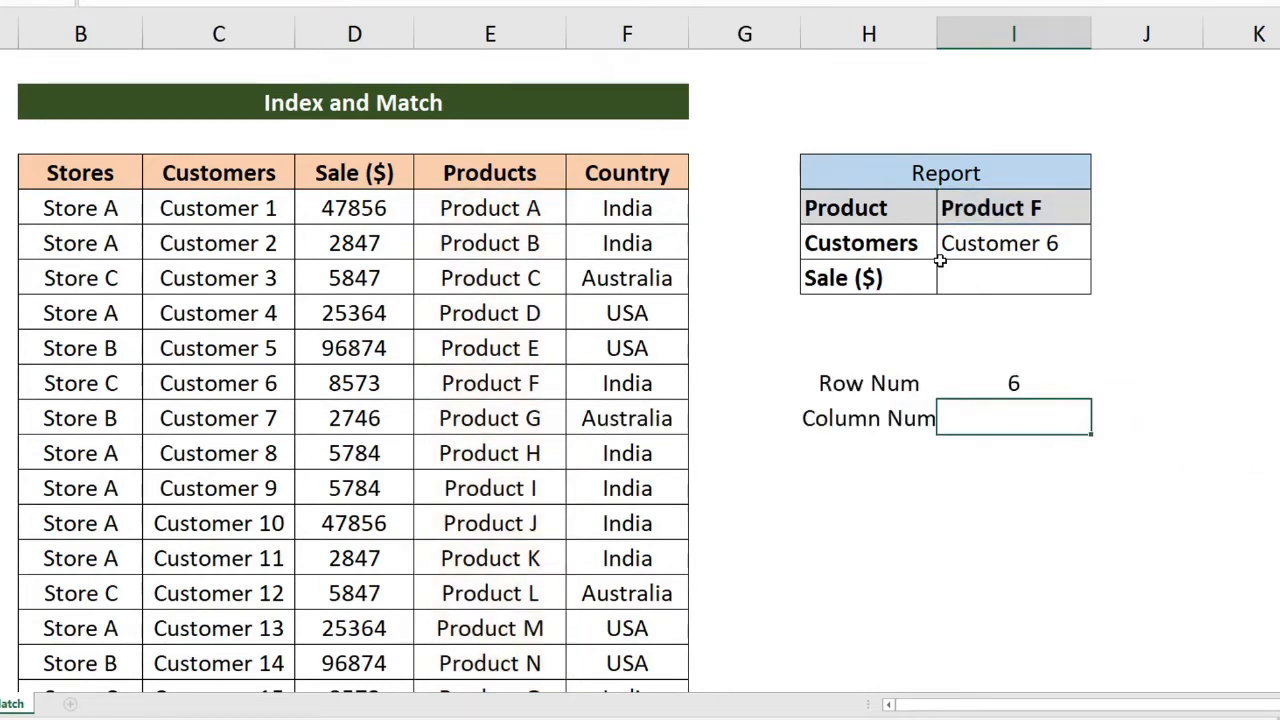
Step: Set the report's Product cell I5 to Product C and check the Row Num result in I10
{"action": "left_click", "coordinate": [1025, 372]}
{"action": "left_click", "coordinate": [1052, 208]}
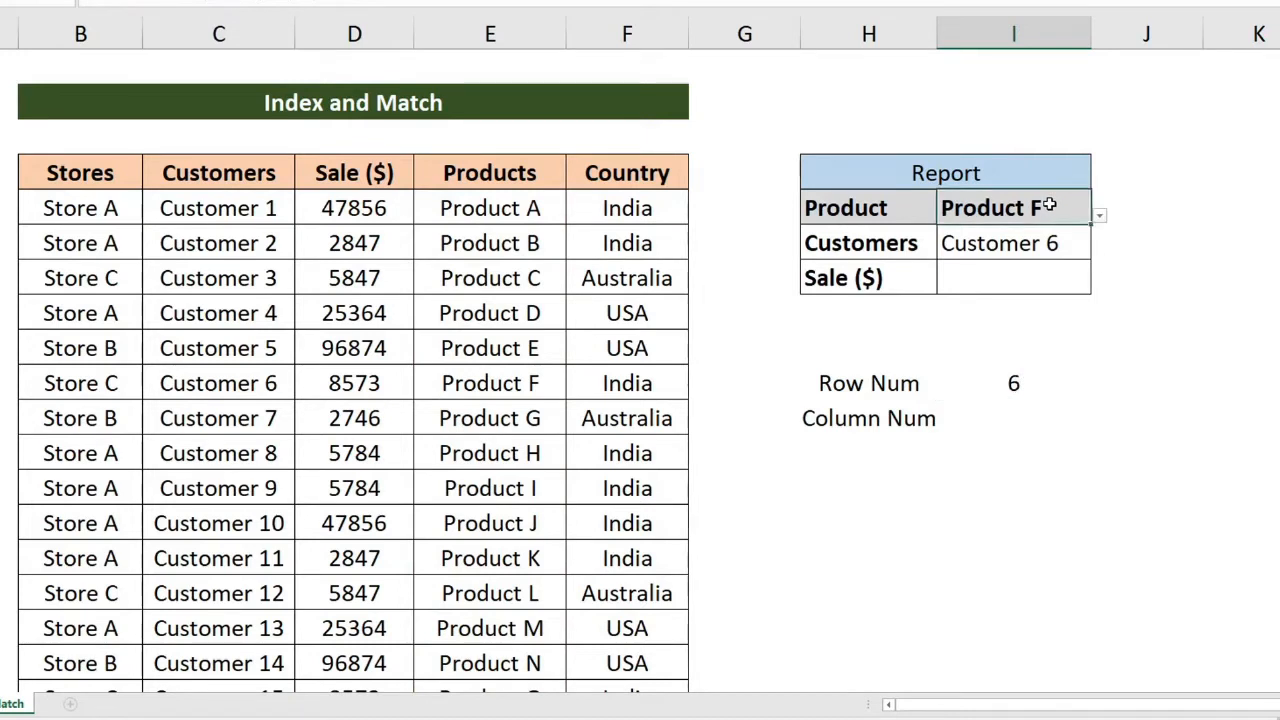
{"action": "left_click", "coordinate": [1097, 214]}
{"action": "left_click", "coordinate": [1090, 245]}
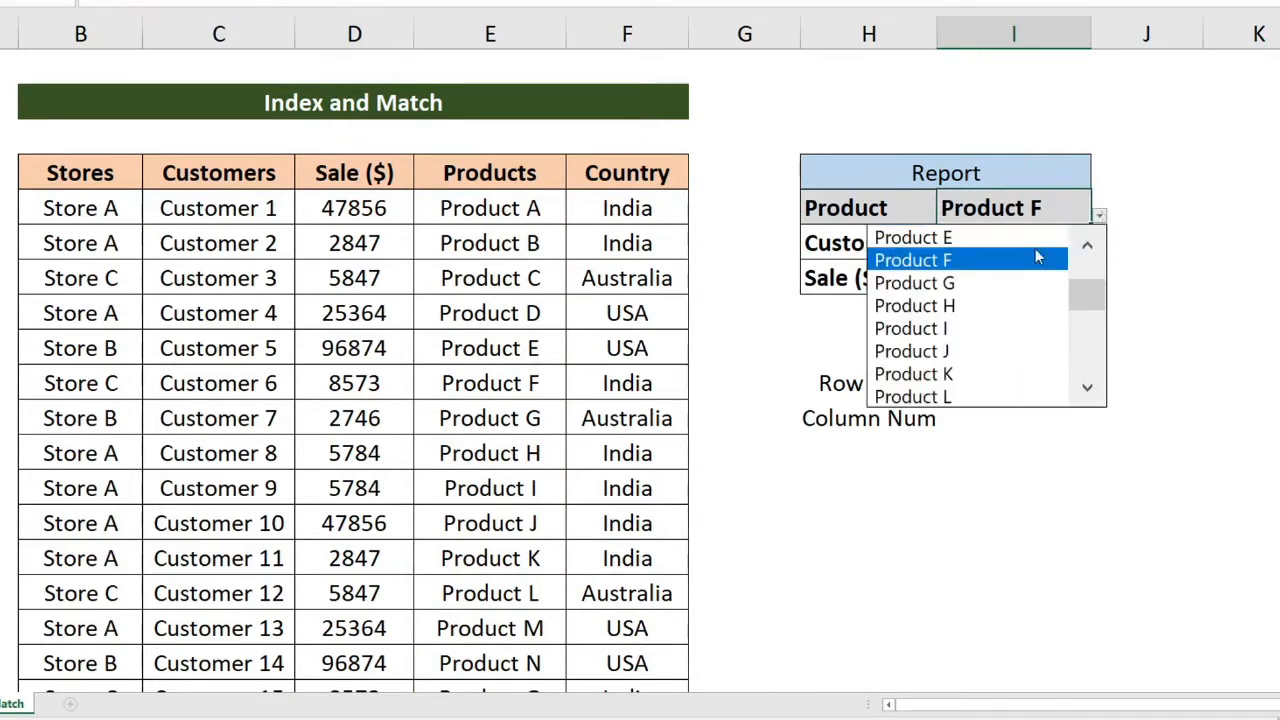
{"action": "left_click", "coordinate": [1092, 248]}
{"action": "left_click", "coordinate": [1092, 248]}
{"action": "left_click", "coordinate": [1092, 248]}
{"action": "left_click", "coordinate": [1013, 261]}
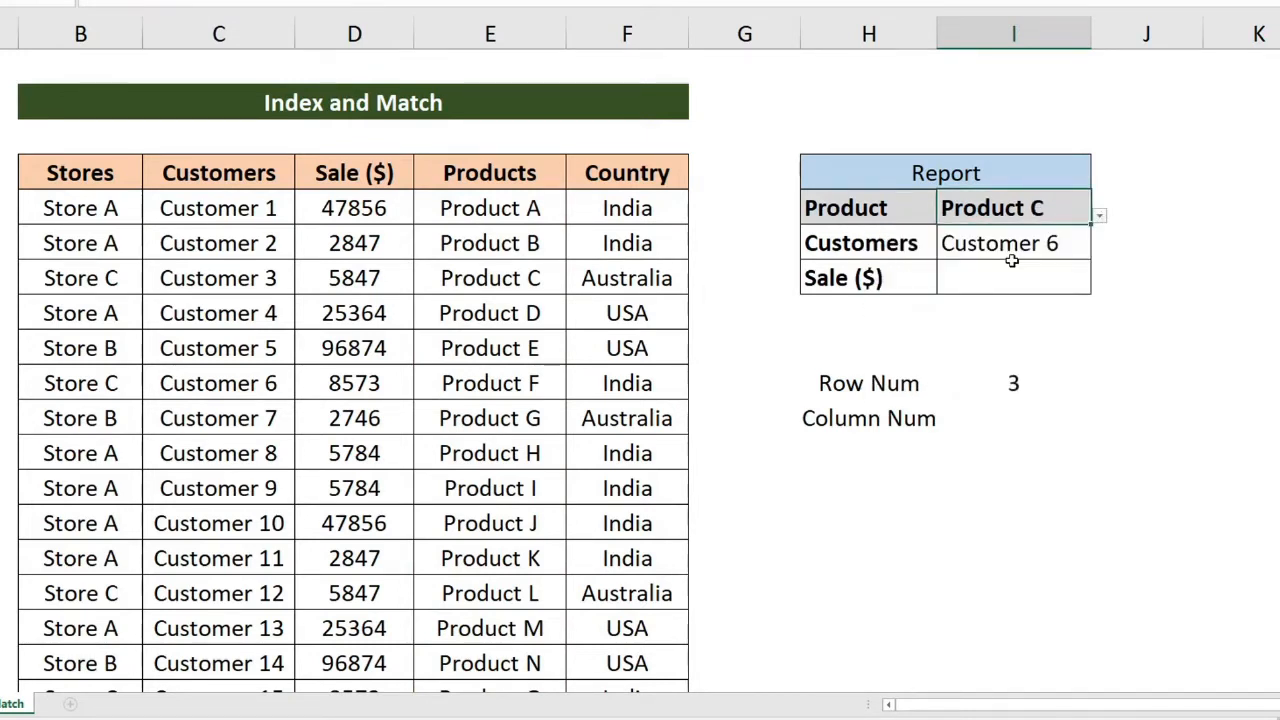
{"action": "left_click", "coordinate": [1012, 384]}
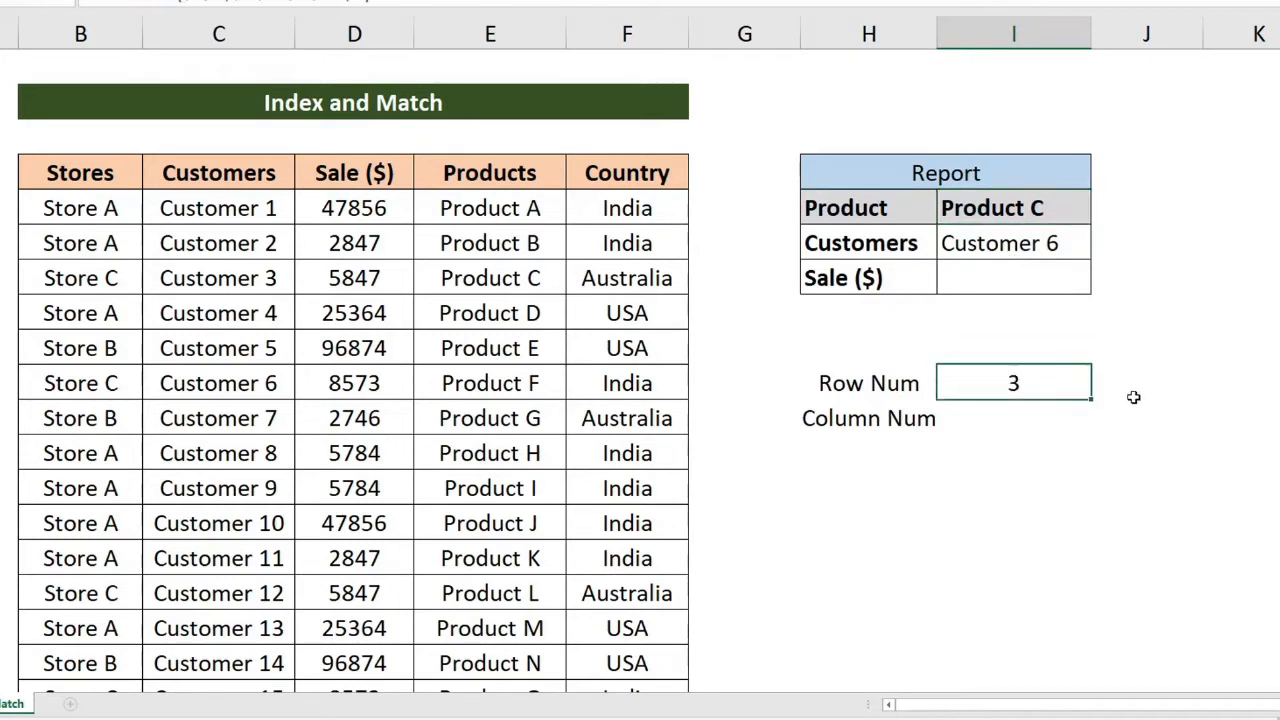
Step: Start a MATCH formula in the Column Num cell I11 with the column-locked reference $H6 as its lookup value
{"action": "left_click", "coordinate": [1035, 415]}
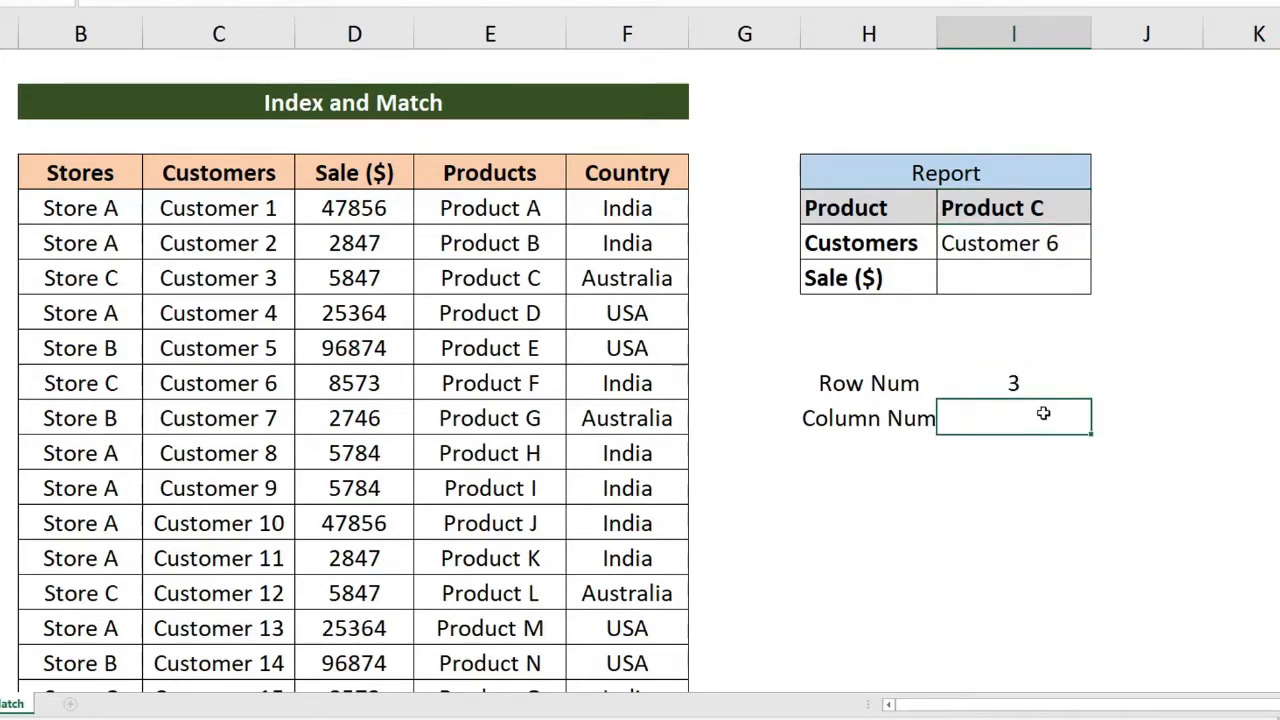
{"action": "double_click", "coordinate": [1043, 414]}
{"action": "type", "text": "=match("}
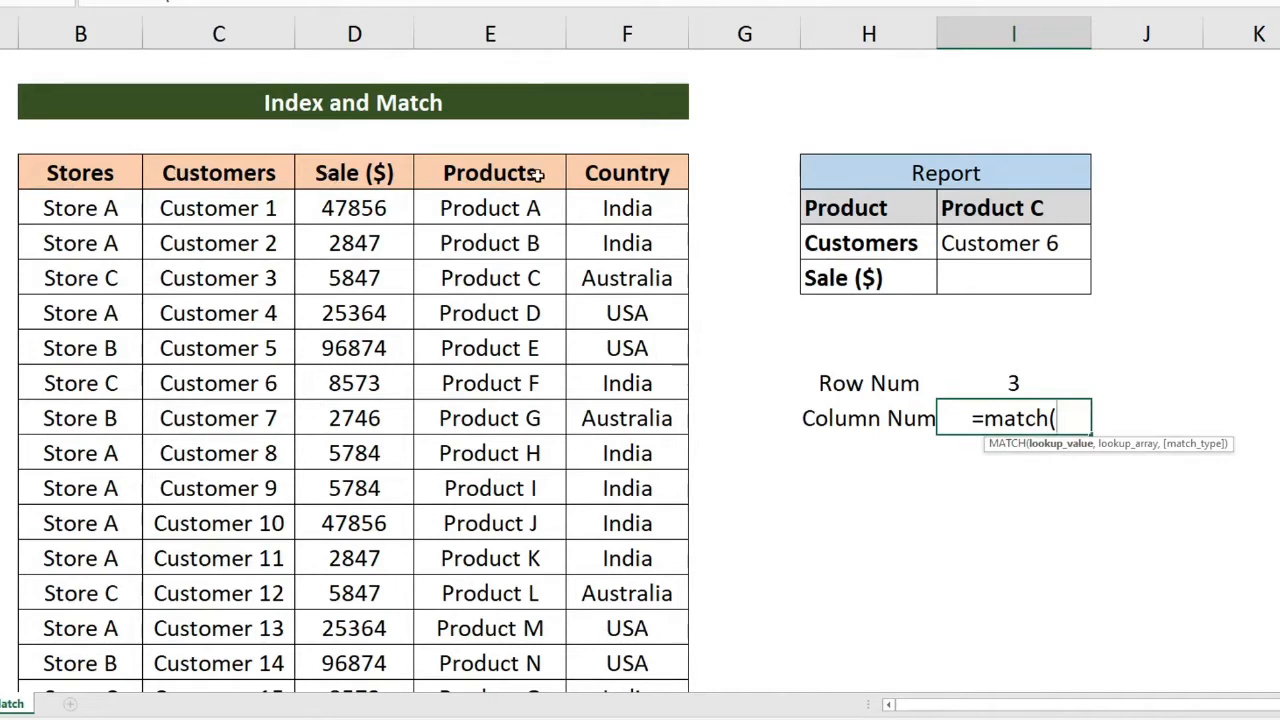
{"action": "left_click", "coordinate": [897, 243]}
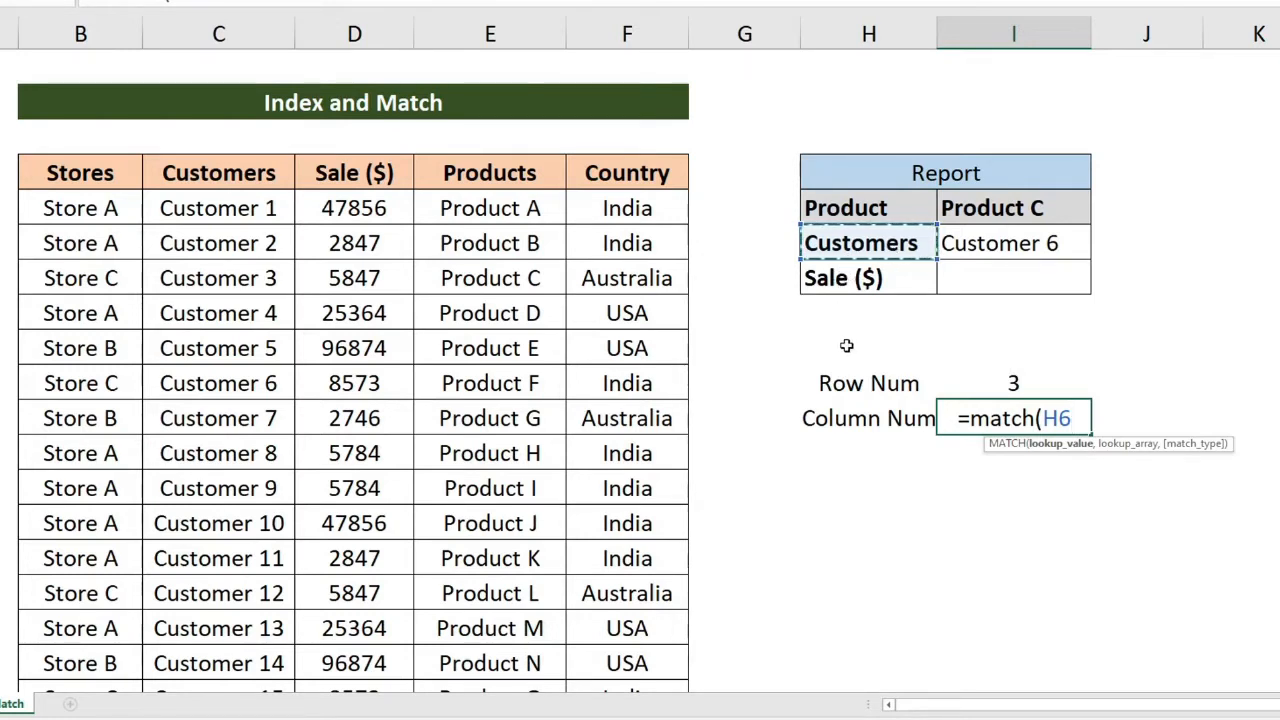
{"action": "left_click", "coordinate": [1045, 418]}
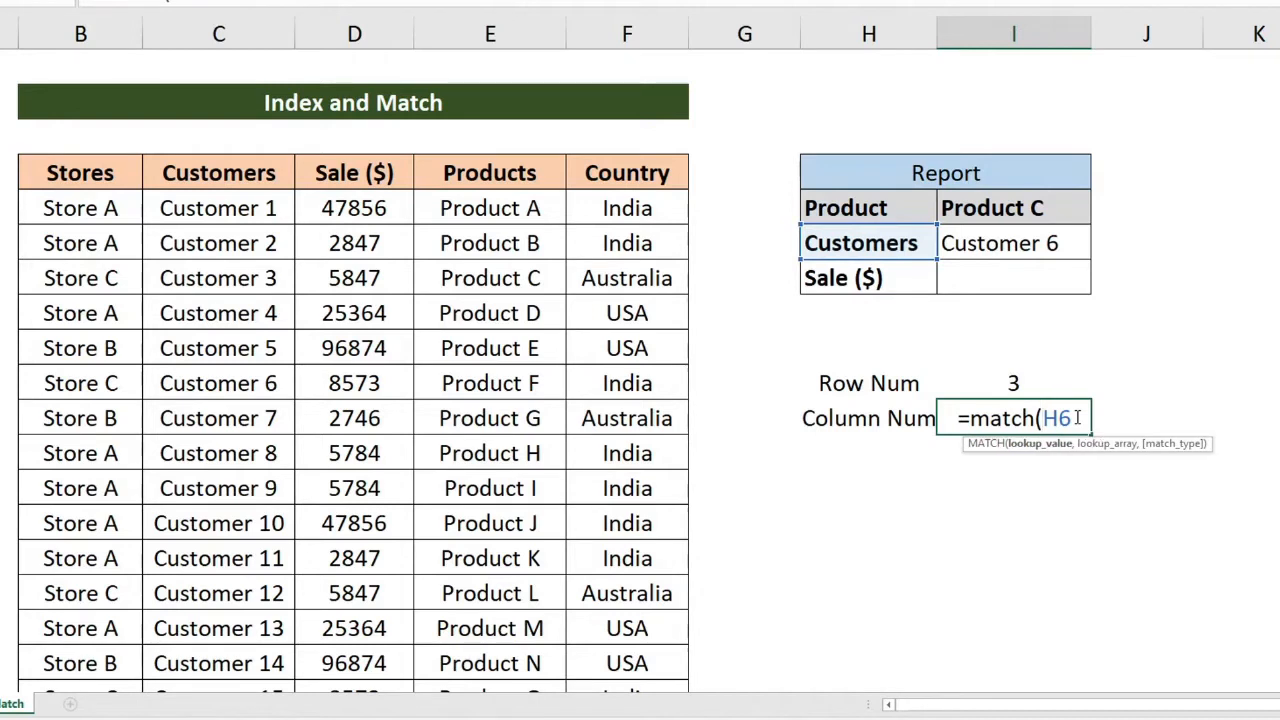
{"action": "type", "text": "$"}
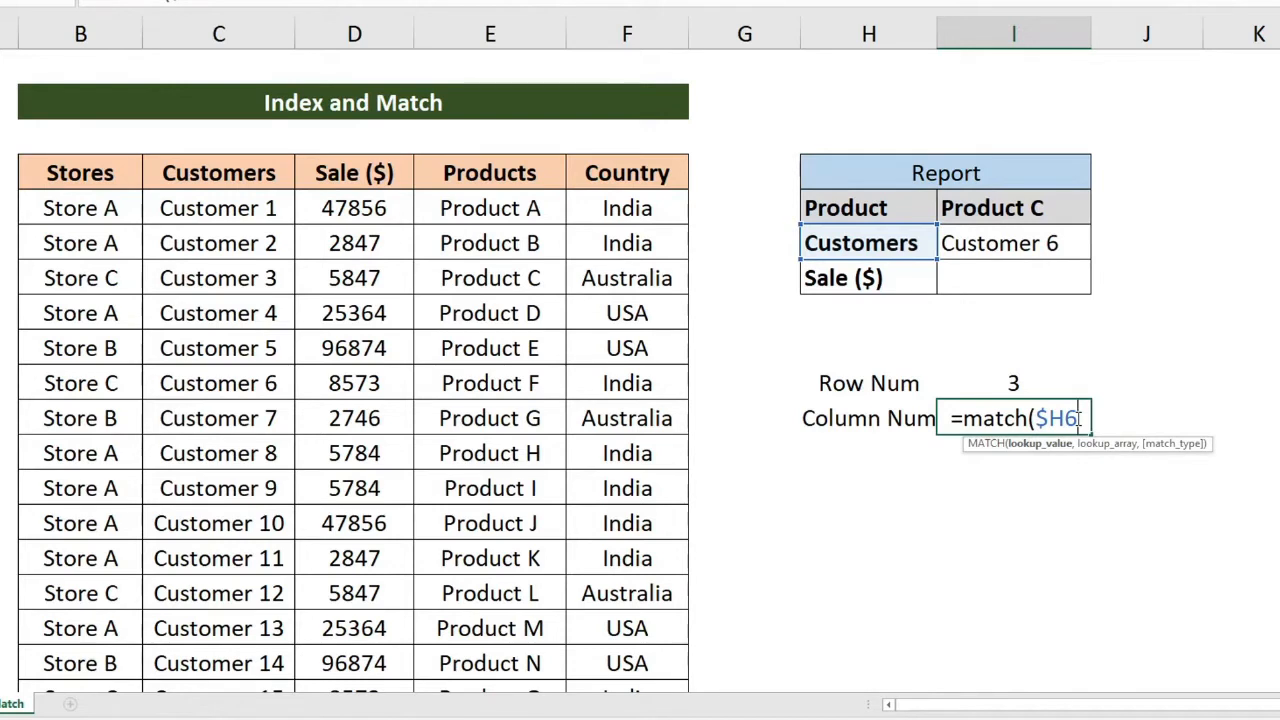
{"action": "type", "text": ","}
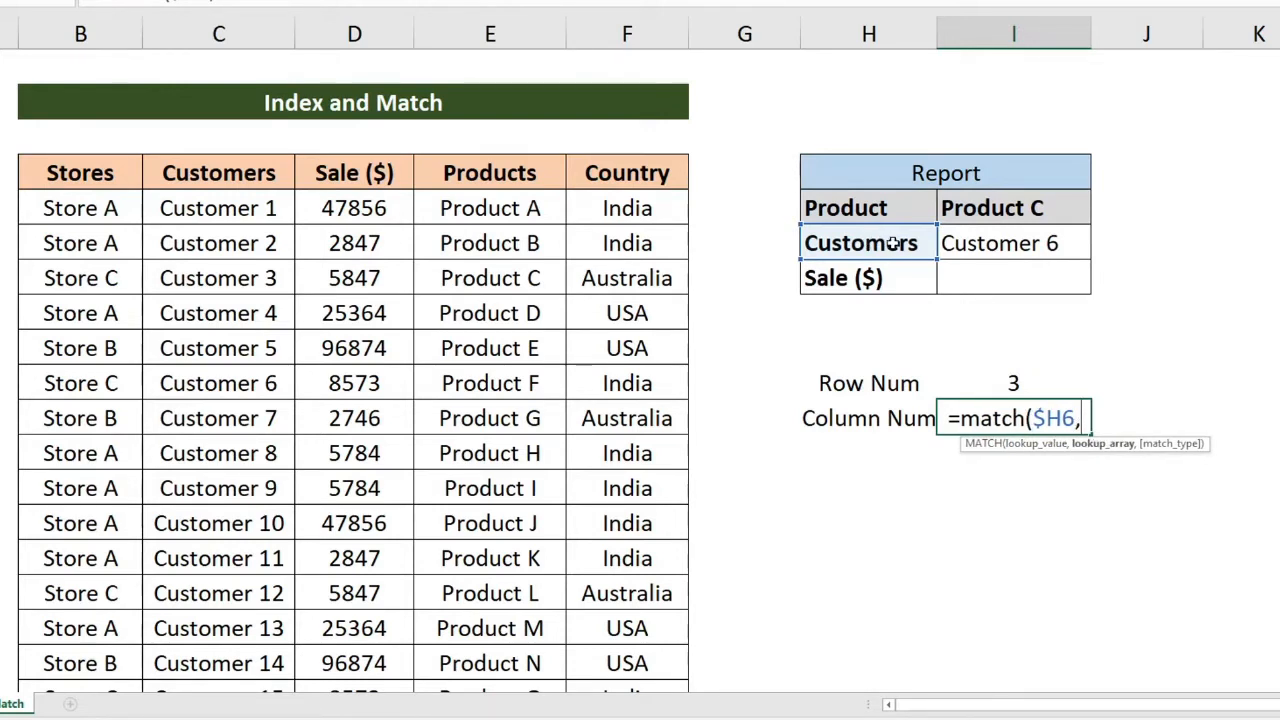
Step: Complete the MATCH formula in I11 with the header range $B$4:$F$4 as lookup array and match type 0
{"action": "left_click_drag", "start_coordinate": [88, 172], "coordinate": [597, 172]}
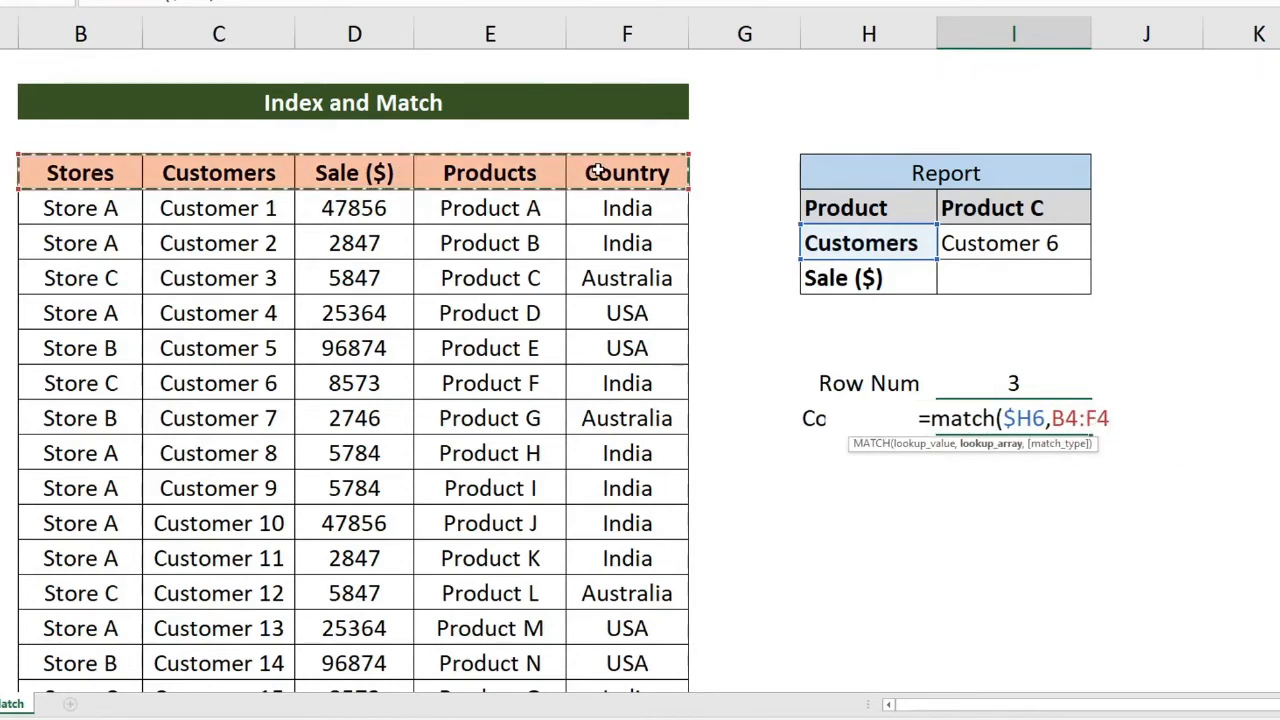
{"action": "key", "text": "F4"}
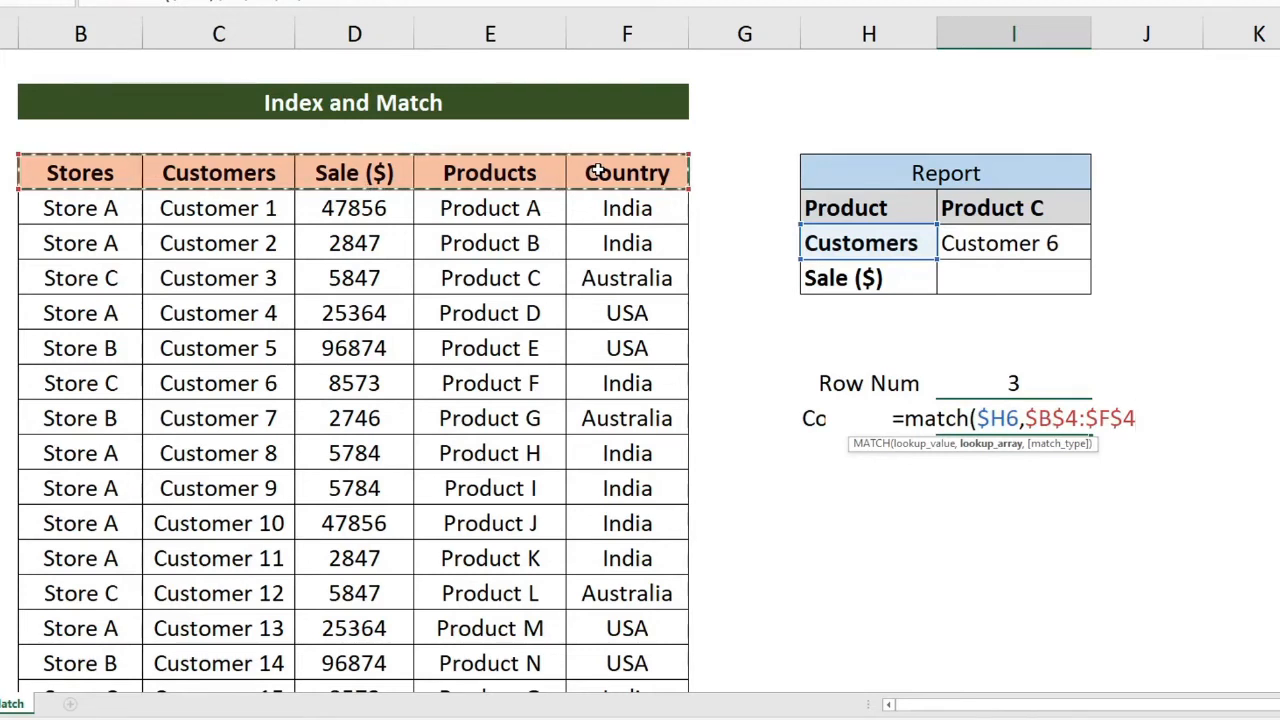
{"action": "type", "text": ","}
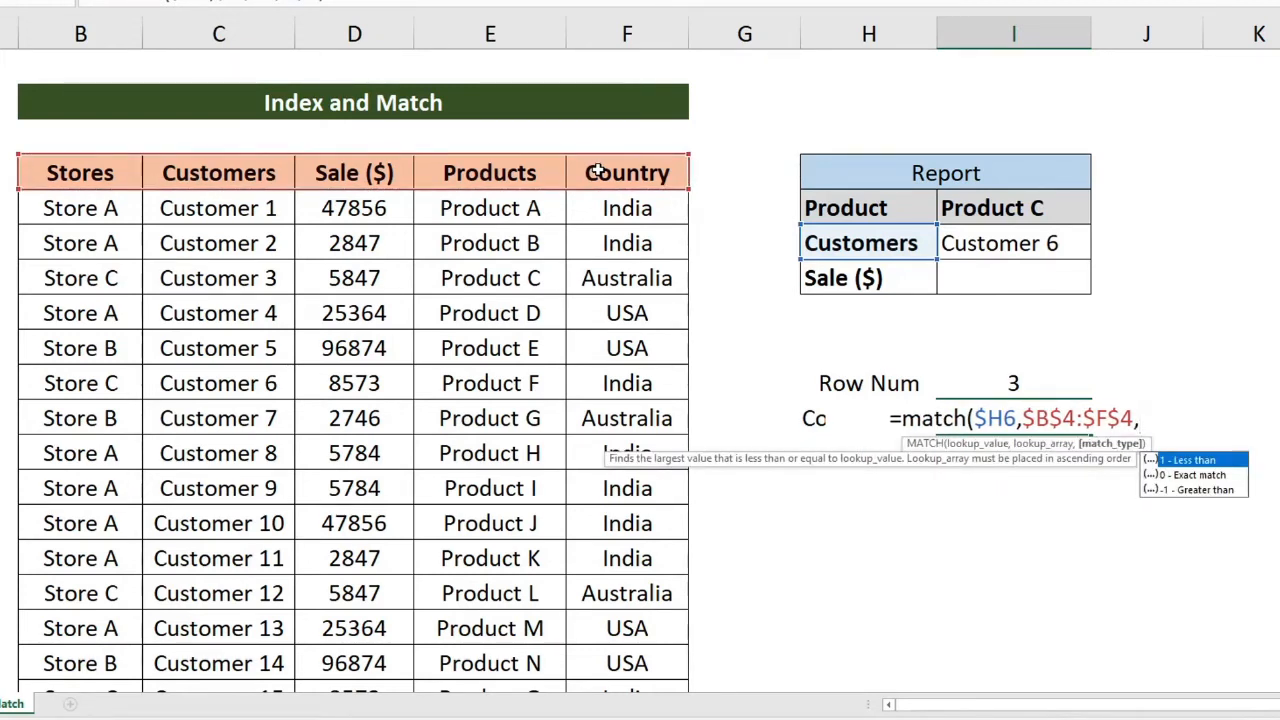
{"action": "type", "text": "0"}
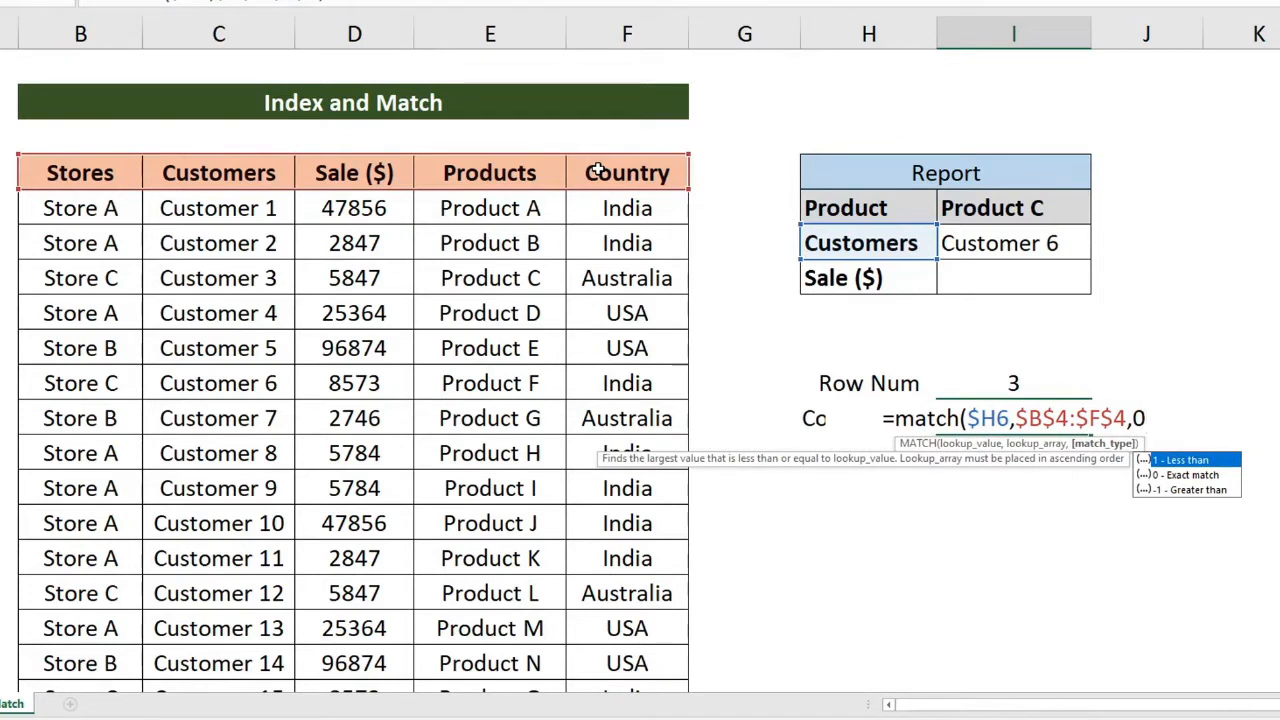
{"action": "type", "text": ")"}
{"action": "key", "text": "Return"}
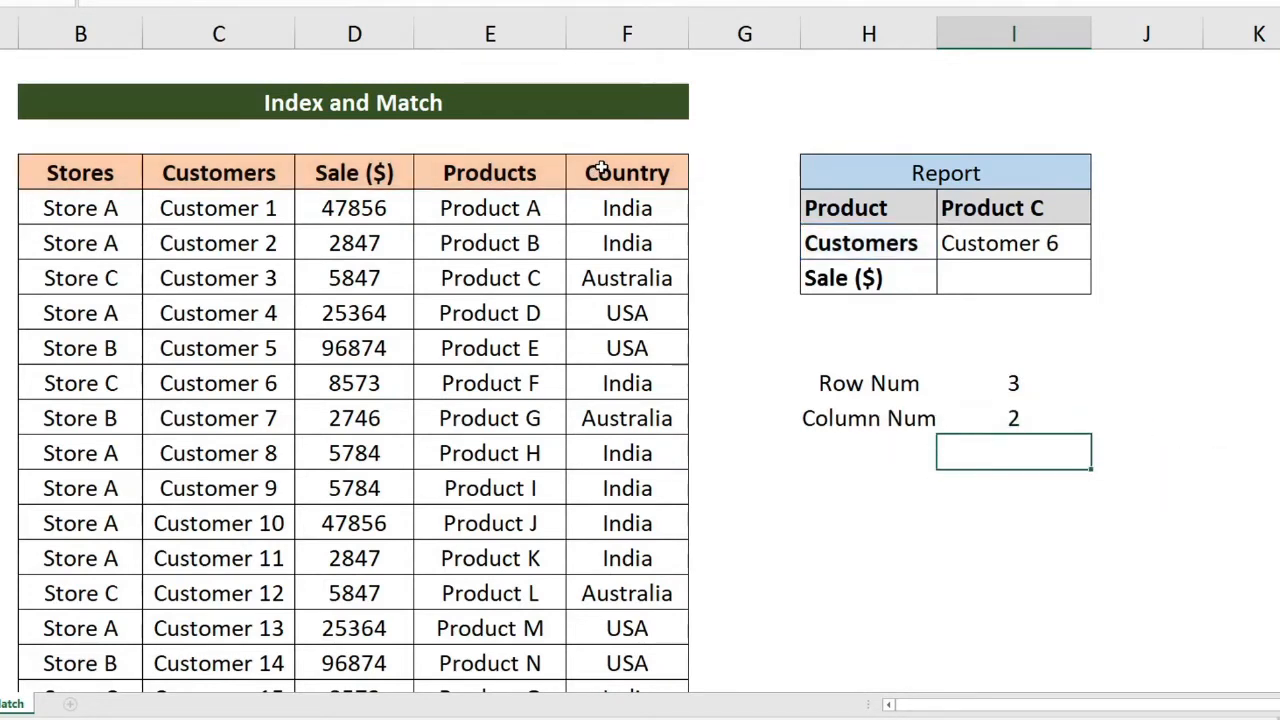
Step: Compare the INDEX formula in I6 with the MATCH formulas for Row Num in I10 and Column Num in I11
{"action": "left_click", "coordinate": [1030, 415]}
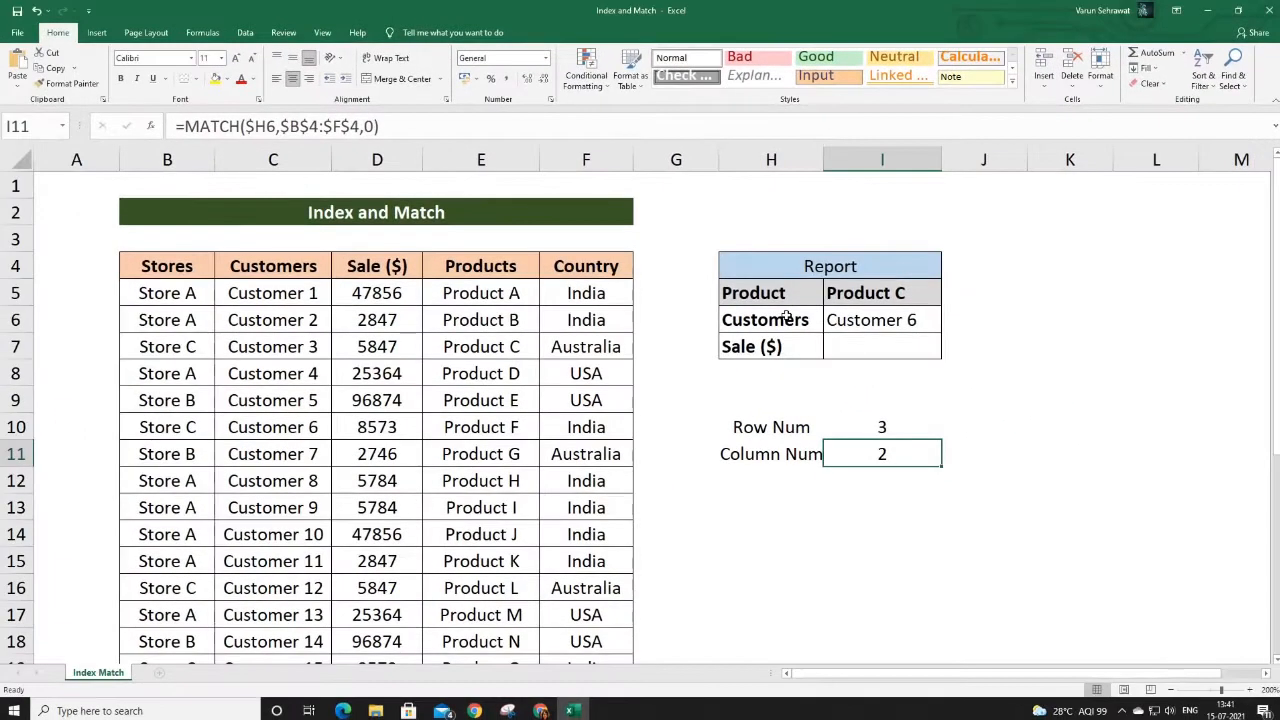
{"action": "left_click", "coordinate": [895, 320]}
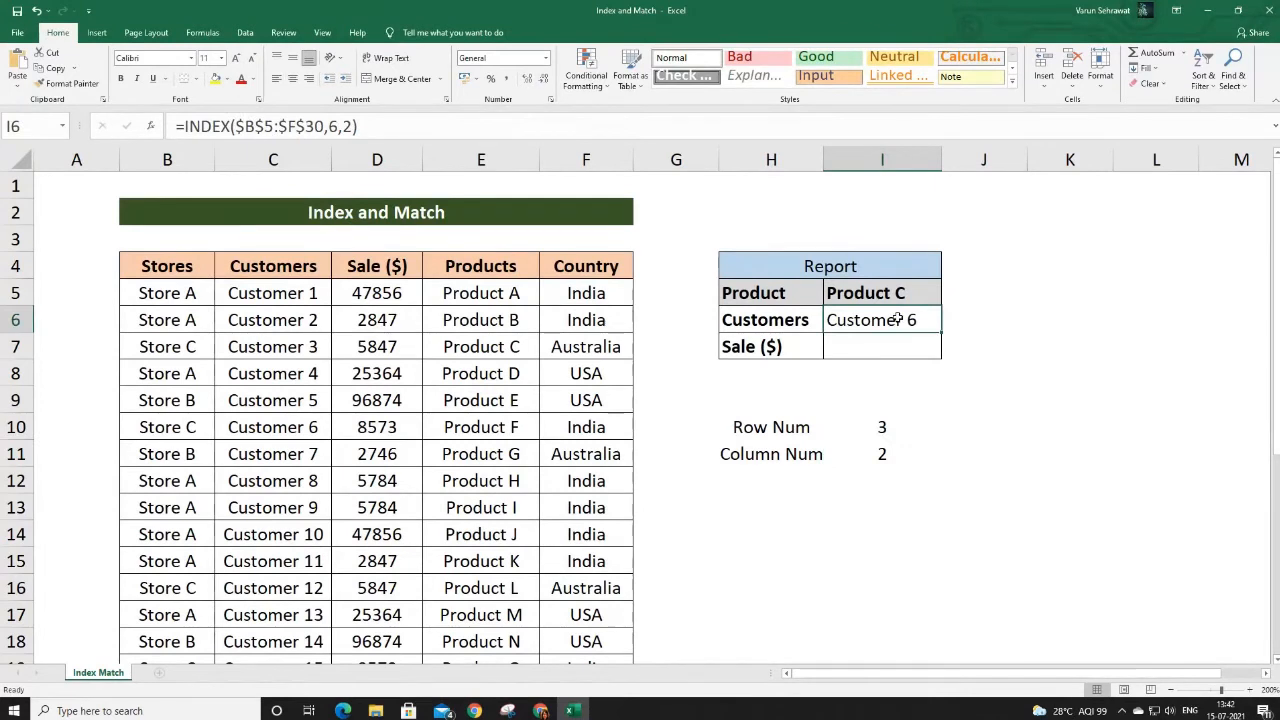
{"action": "left_click", "coordinate": [890, 428]}
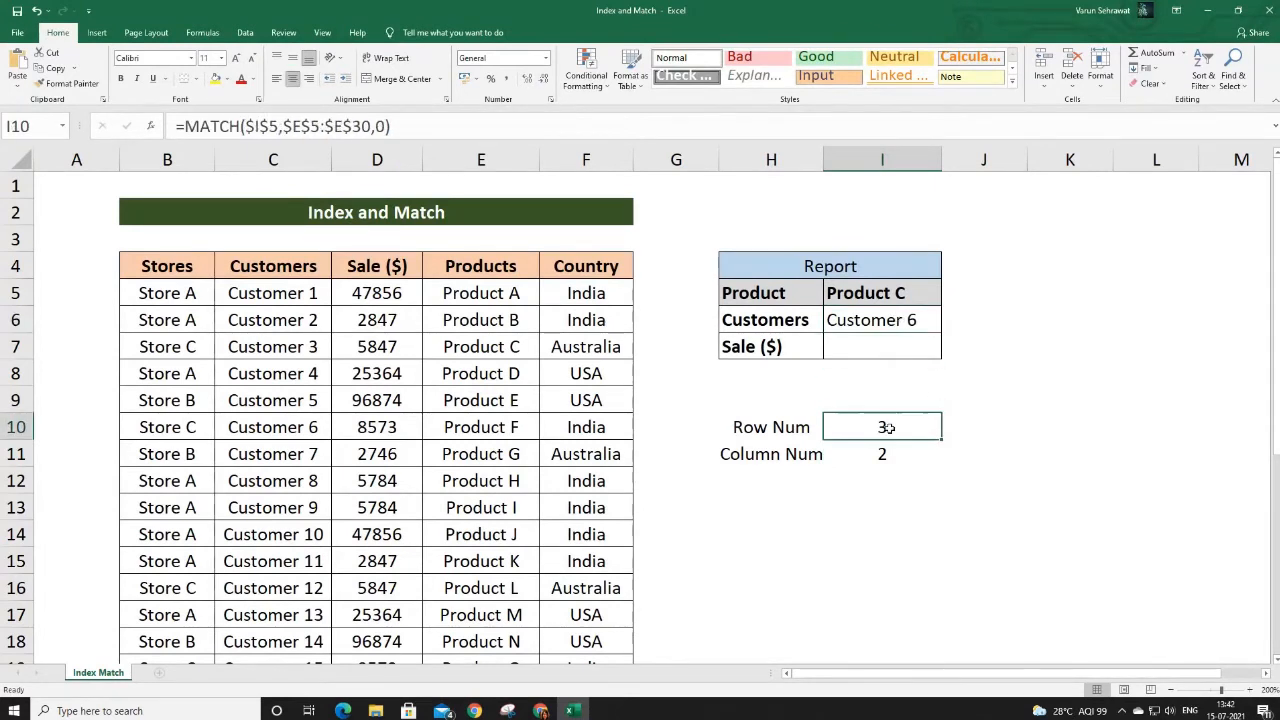
{"action": "left_click", "coordinate": [890, 454]}
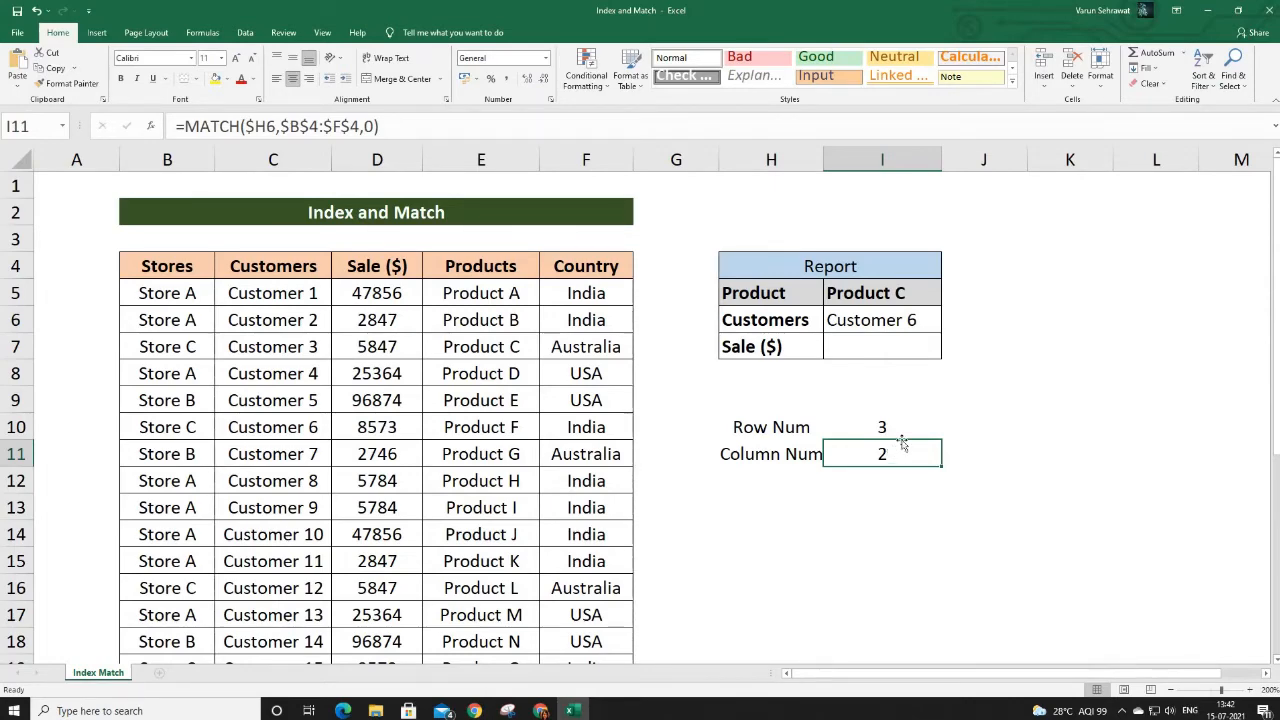
Step: Replace the row number 6 in I6's INDEX formula with the MATCH($I$5,$E$5:$E$30,0) expression copied from the Row Num cell I10
{"action": "left_click", "coordinate": [890, 320]}
{"action": "double_click", "coordinate": [887, 320]}
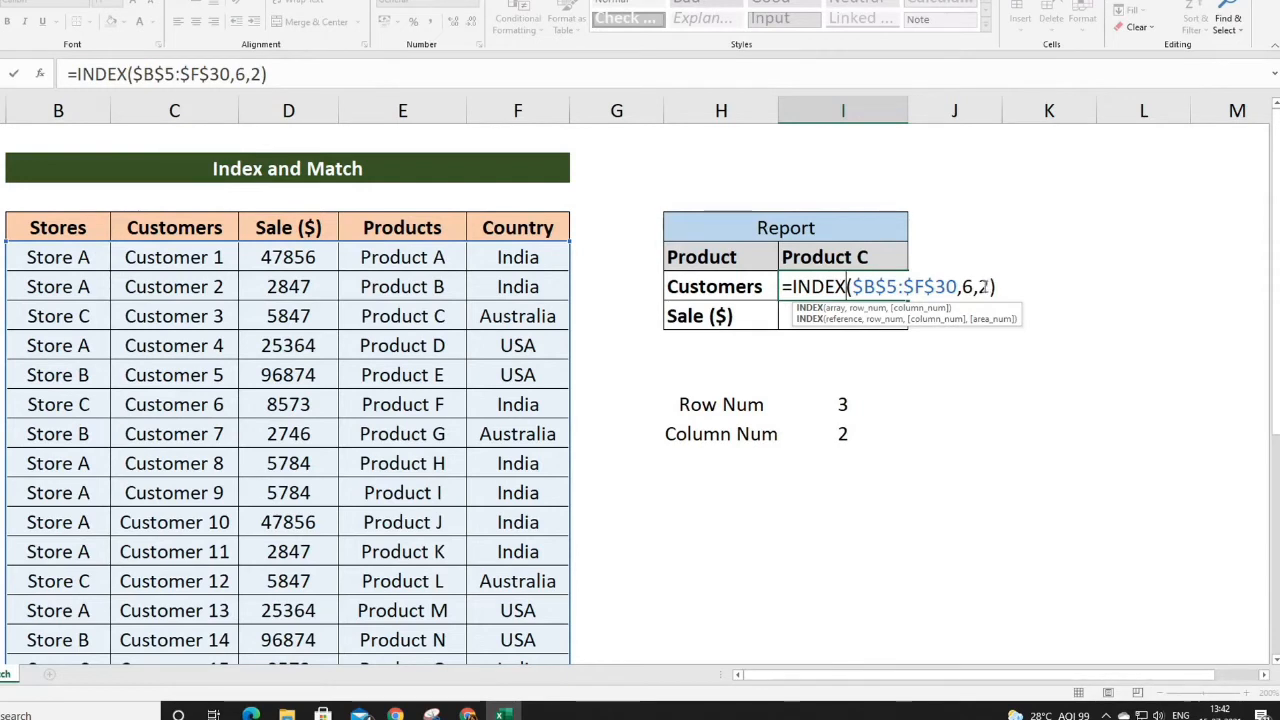
{"action": "key", "text": "ctrl+Return"}
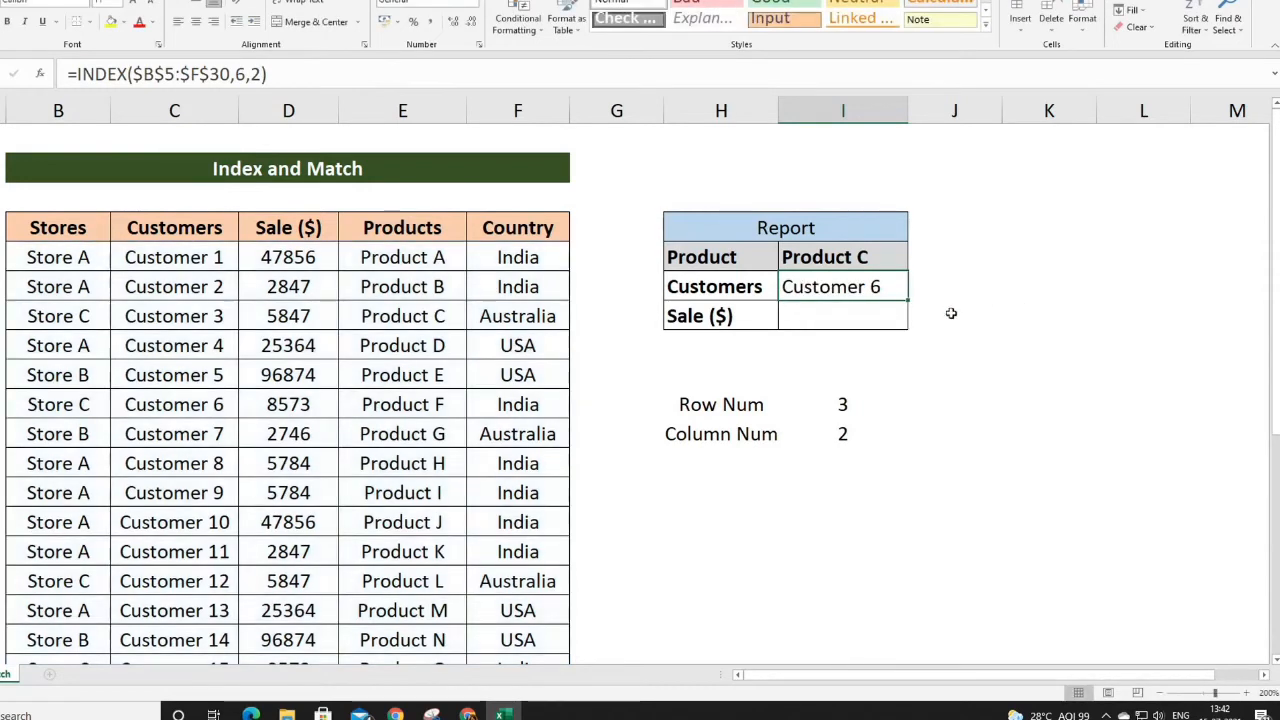
{"action": "double_click", "coordinate": [843, 405]}
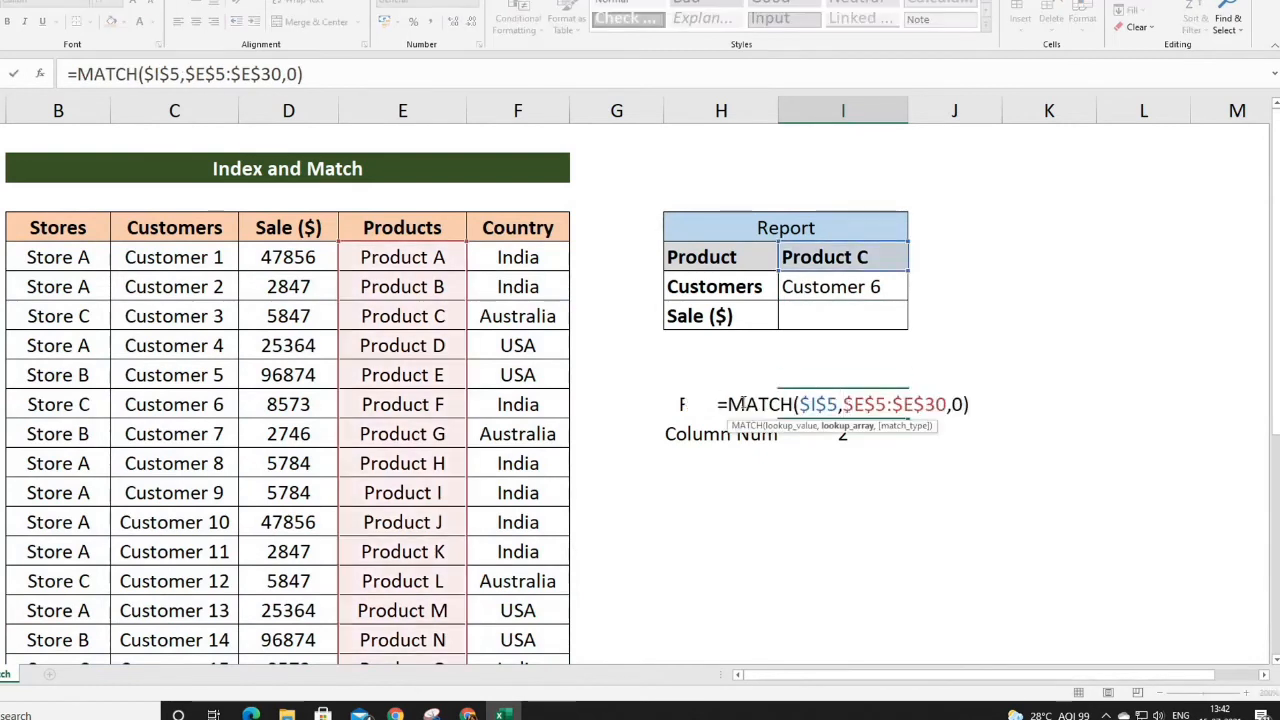
{"action": "left_click_drag", "start_coordinate": [728, 404], "coordinate": [980, 398]}
{"action": "key", "text": "ctrl+c"}
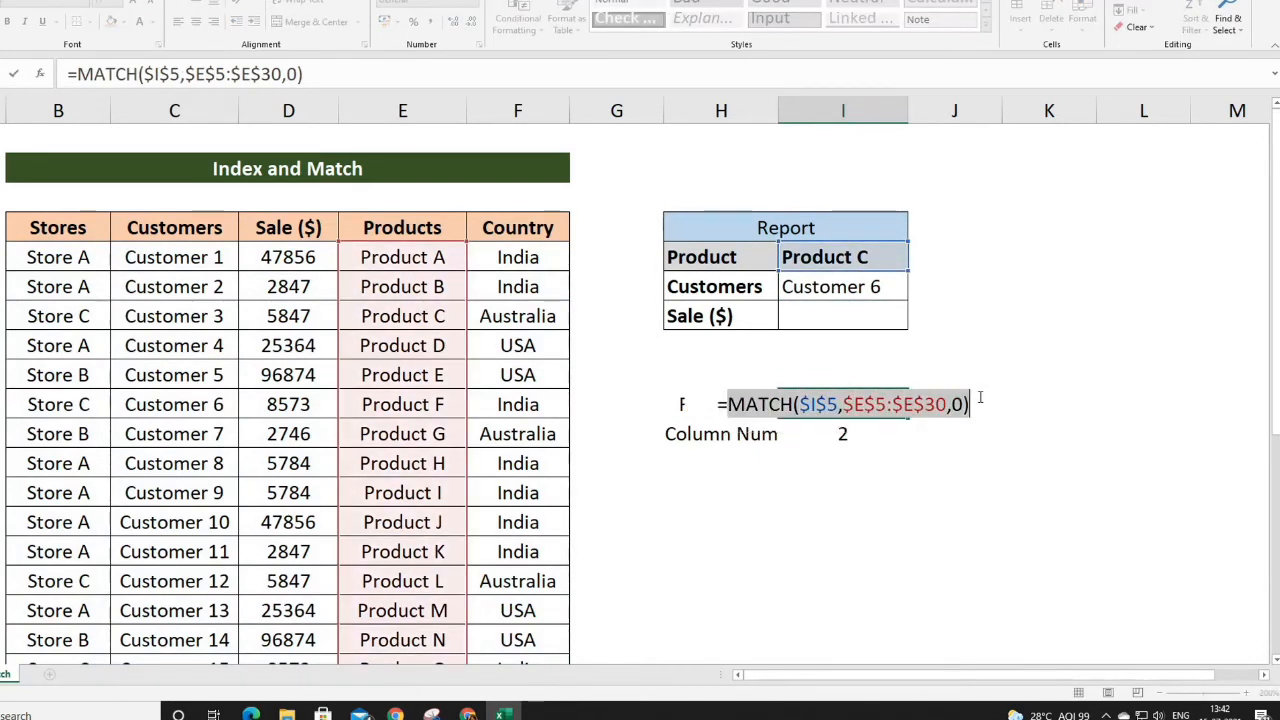
{"action": "key", "text": "Escape"}
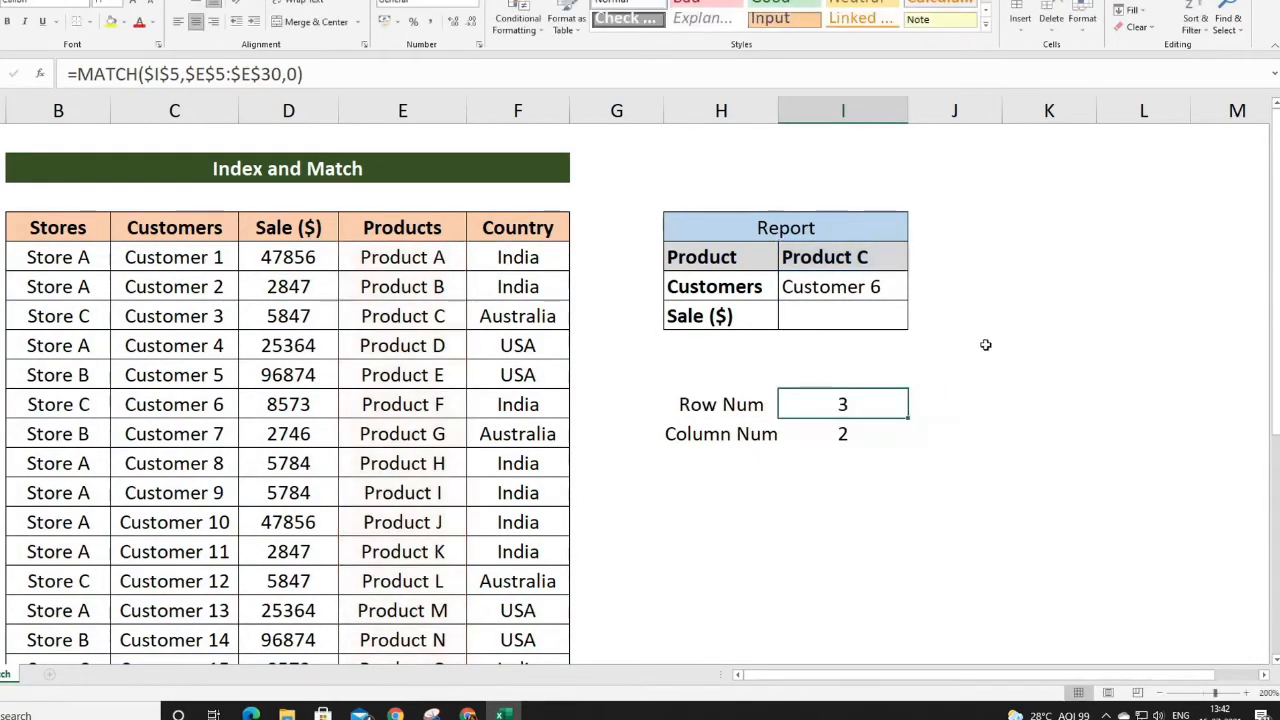
{"action": "double_click", "coordinate": [894, 291]}
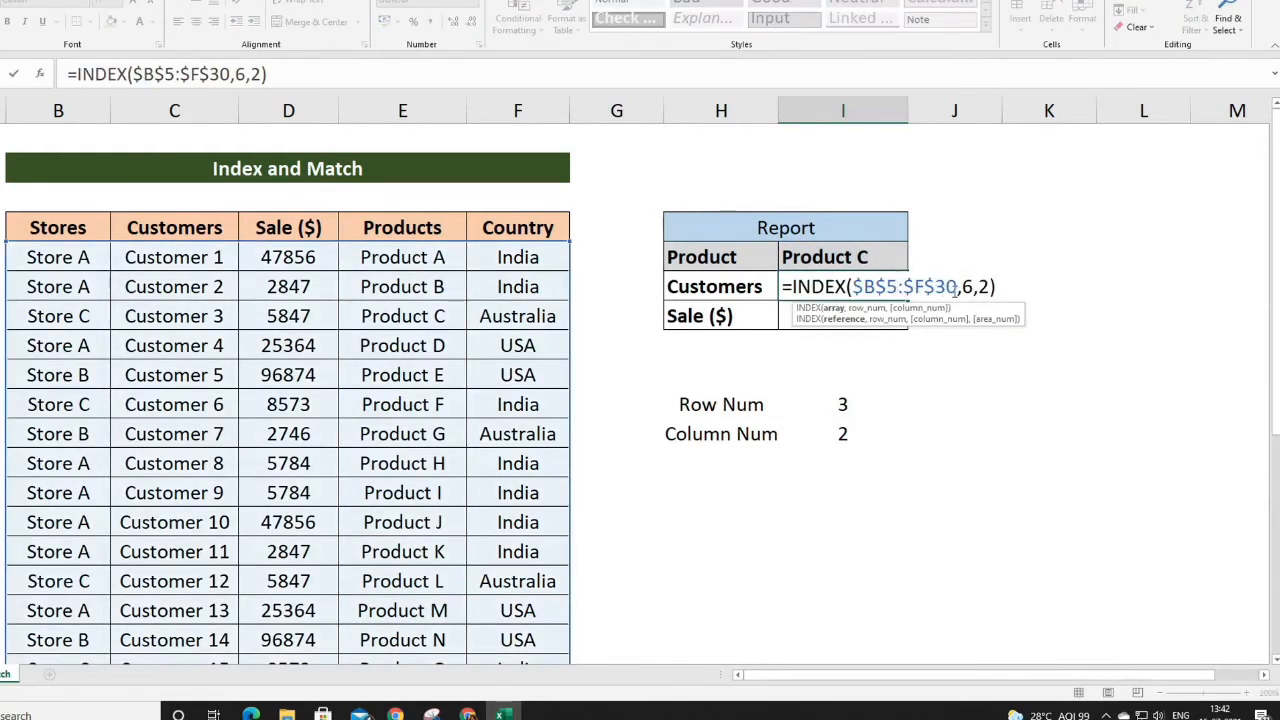
{"action": "double_click", "coordinate": [966, 287]}
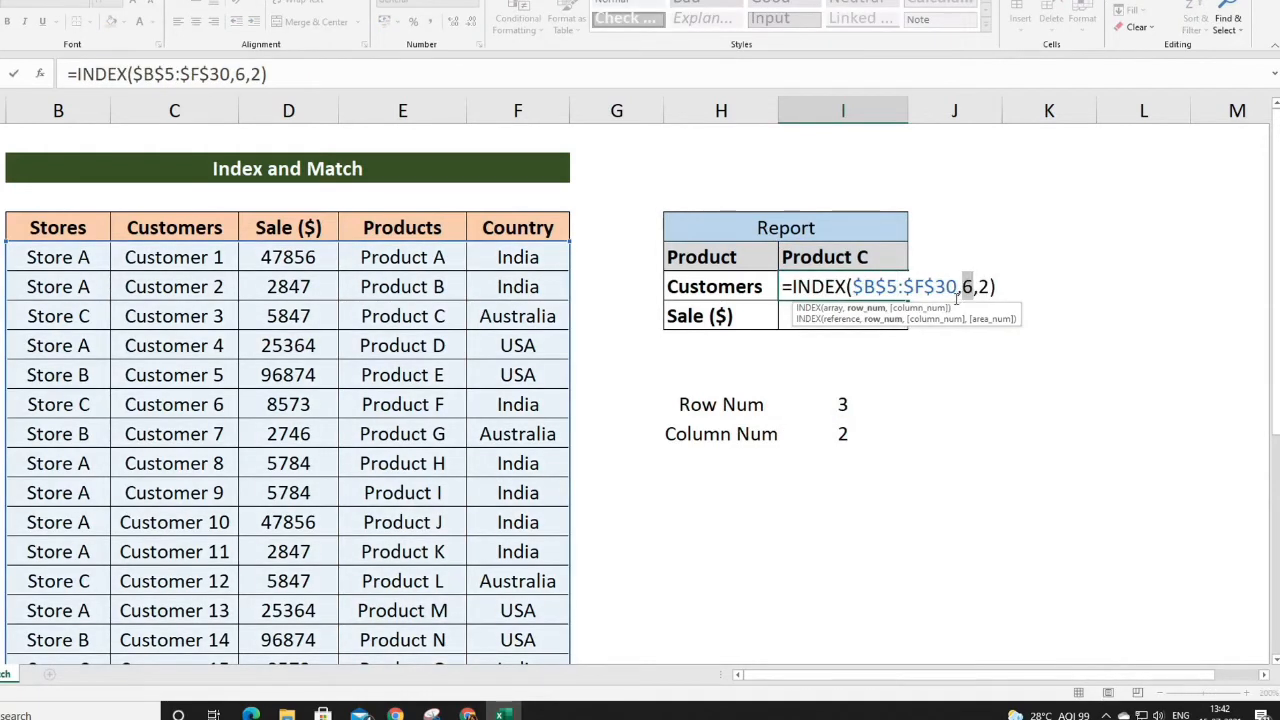
{"action": "key", "text": "ctrl+v"}
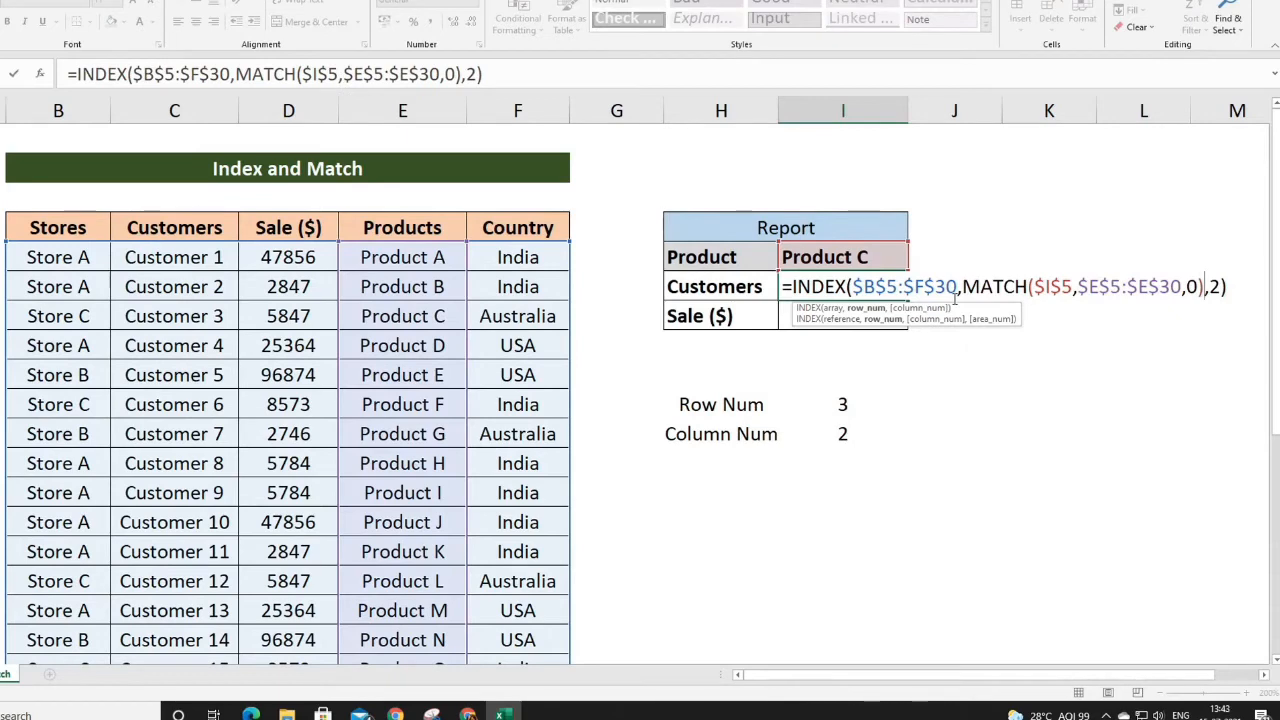
{"action": "key", "text": "Return"}
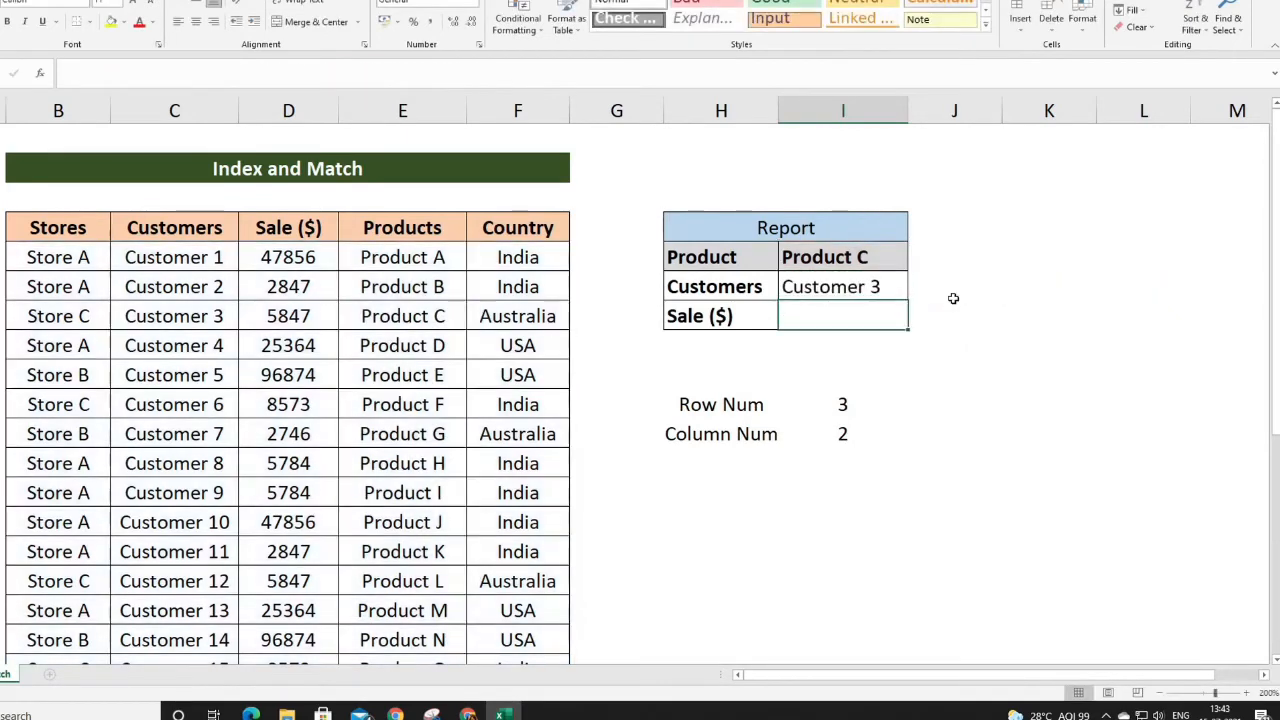
Step: Replace the column number 2 in I6's INDEX formula with the MATCH($H6,$B$4:$F$4,0) expression copied from the Column Num cell I11
{"action": "double_click", "coordinate": [845, 440]}
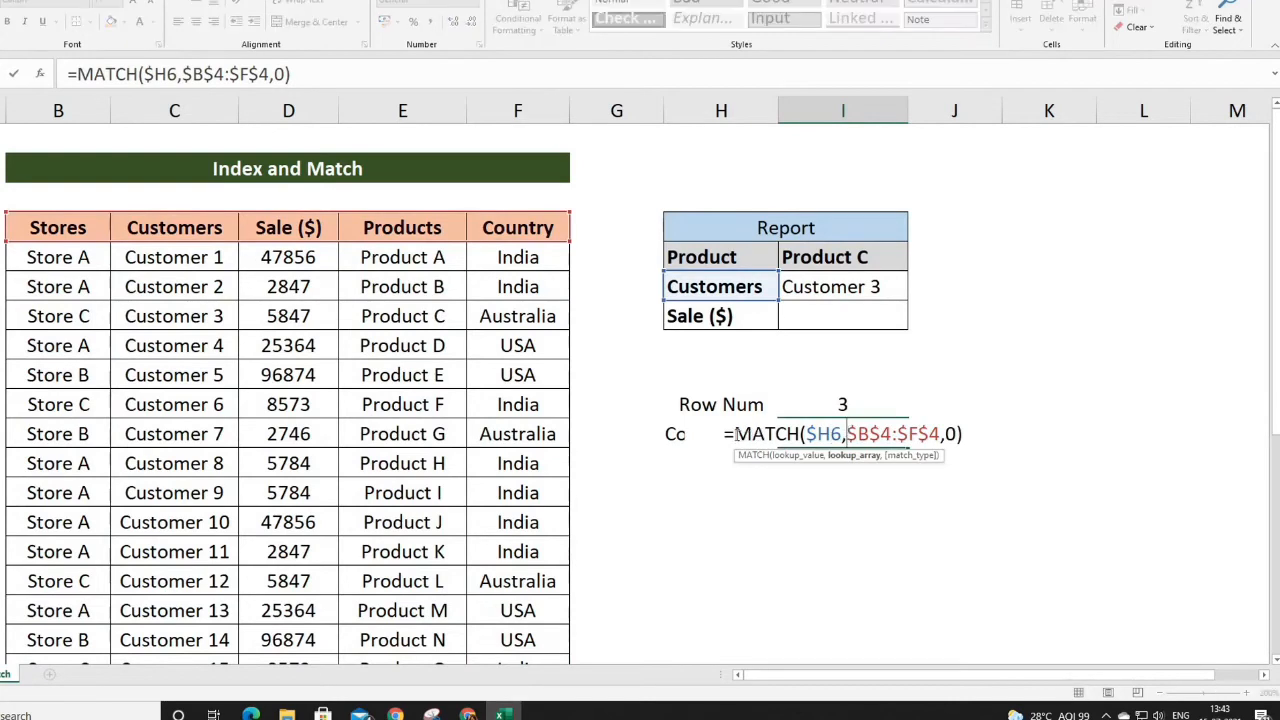
{"action": "left_click_drag", "start_coordinate": [736, 434], "coordinate": [966, 431]}
{"action": "key", "text": "ctrl+c"}
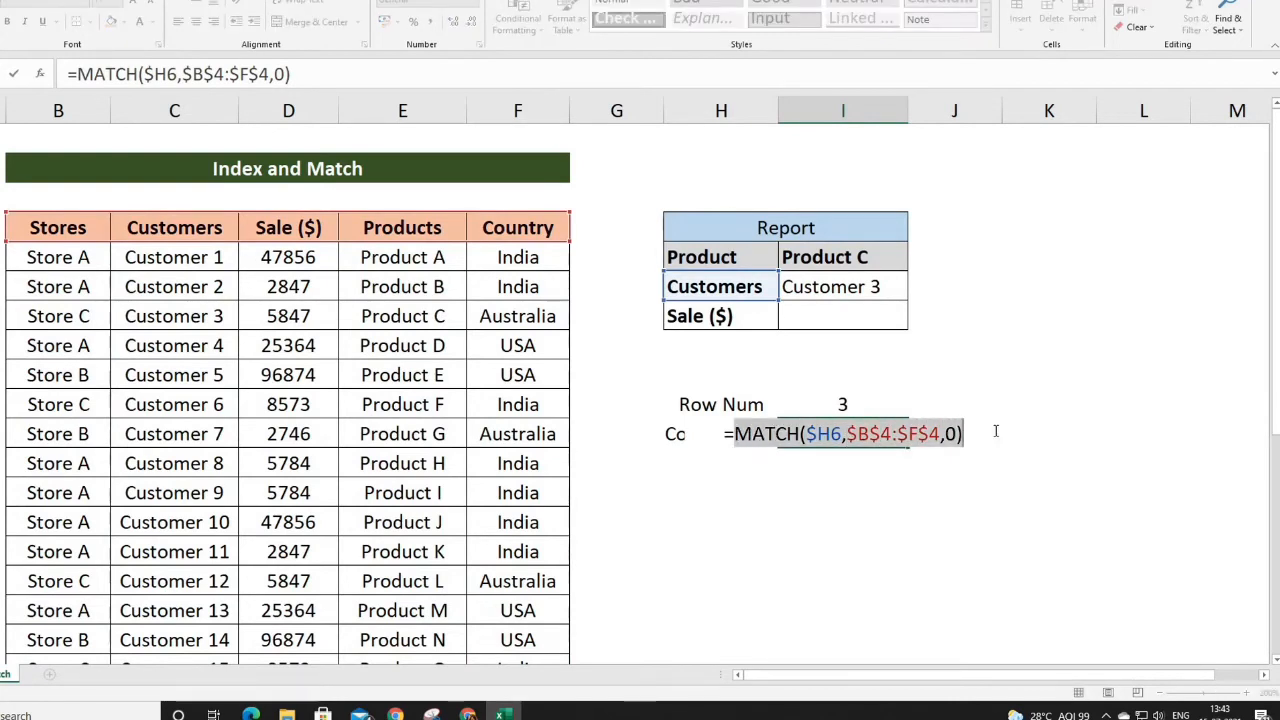
{"action": "key", "text": "Escape"}
{"action": "double_click", "coordinate": [869, 289]}
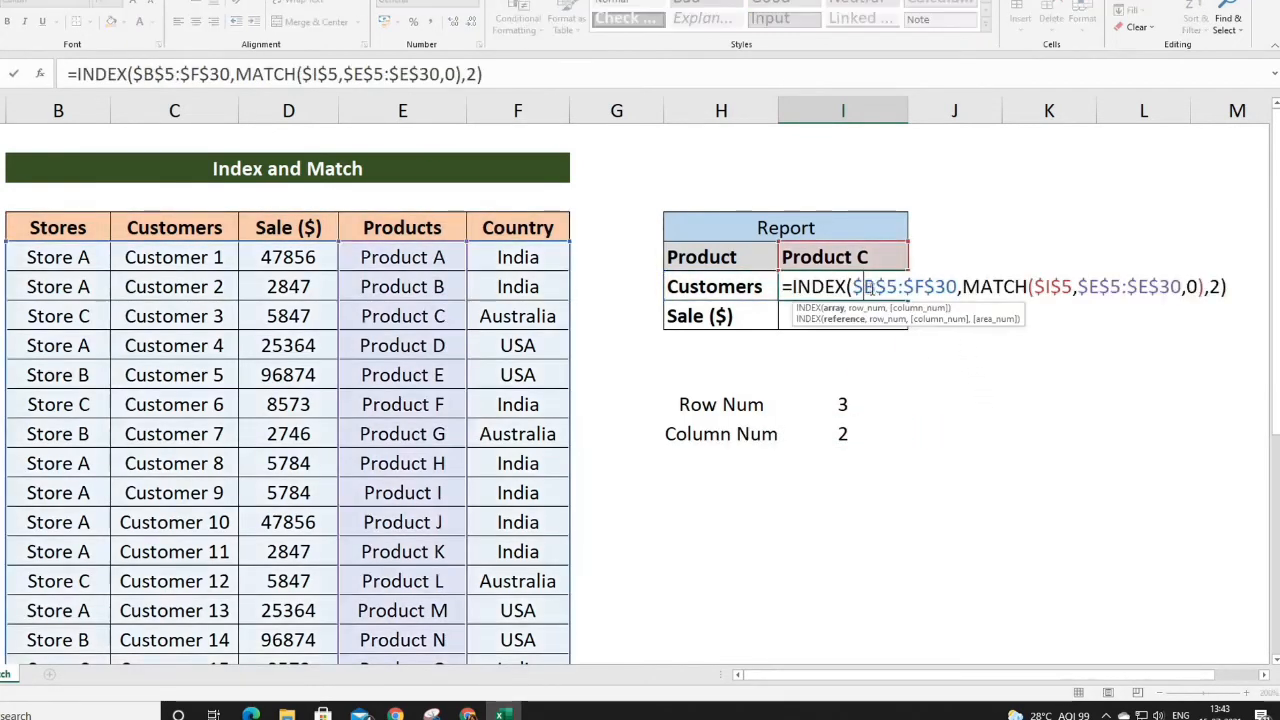
{"action": "double_click", "coordinate": [1215, 287]}
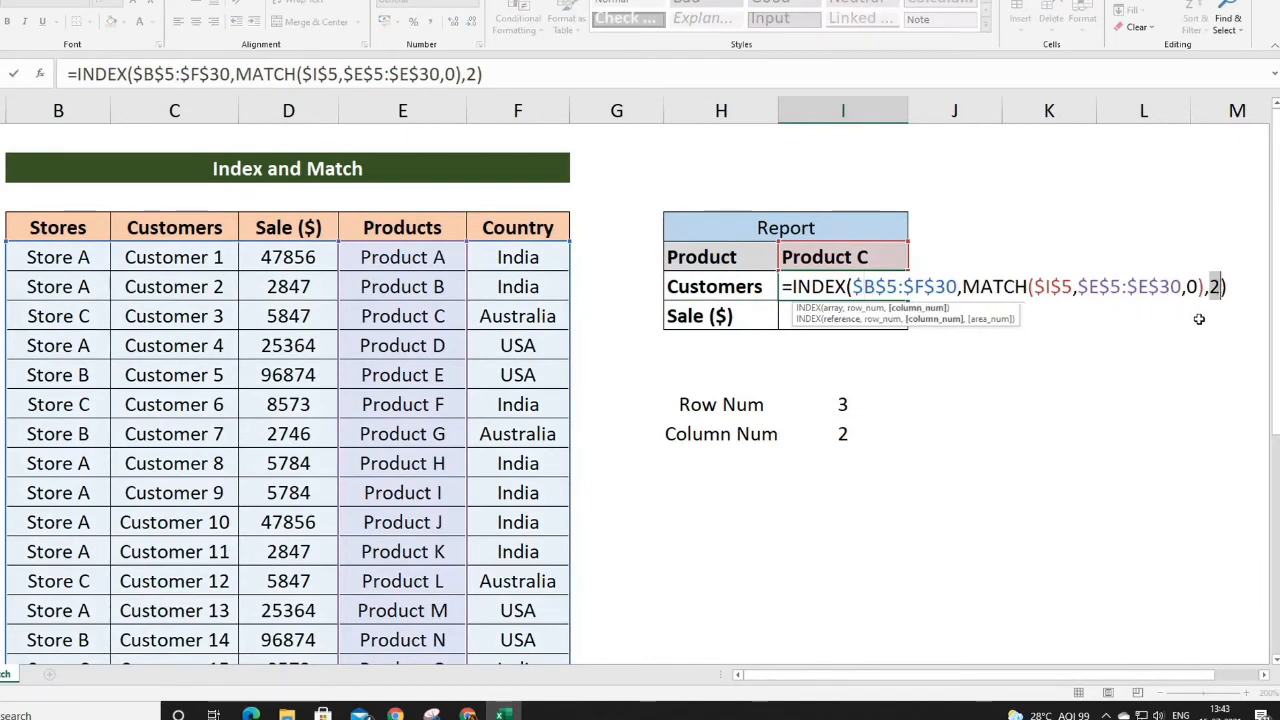
{"action": "key", "text": "ctrl+v"}
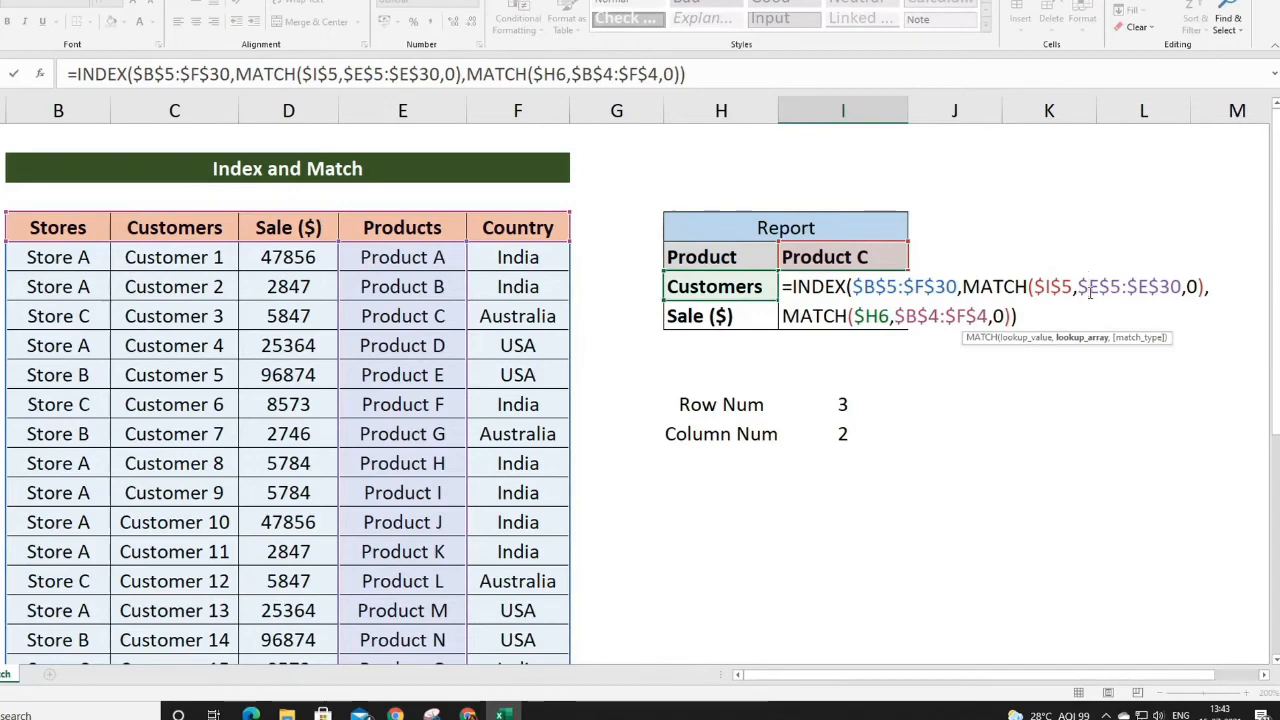
{"action": "key", "text": "Return"}
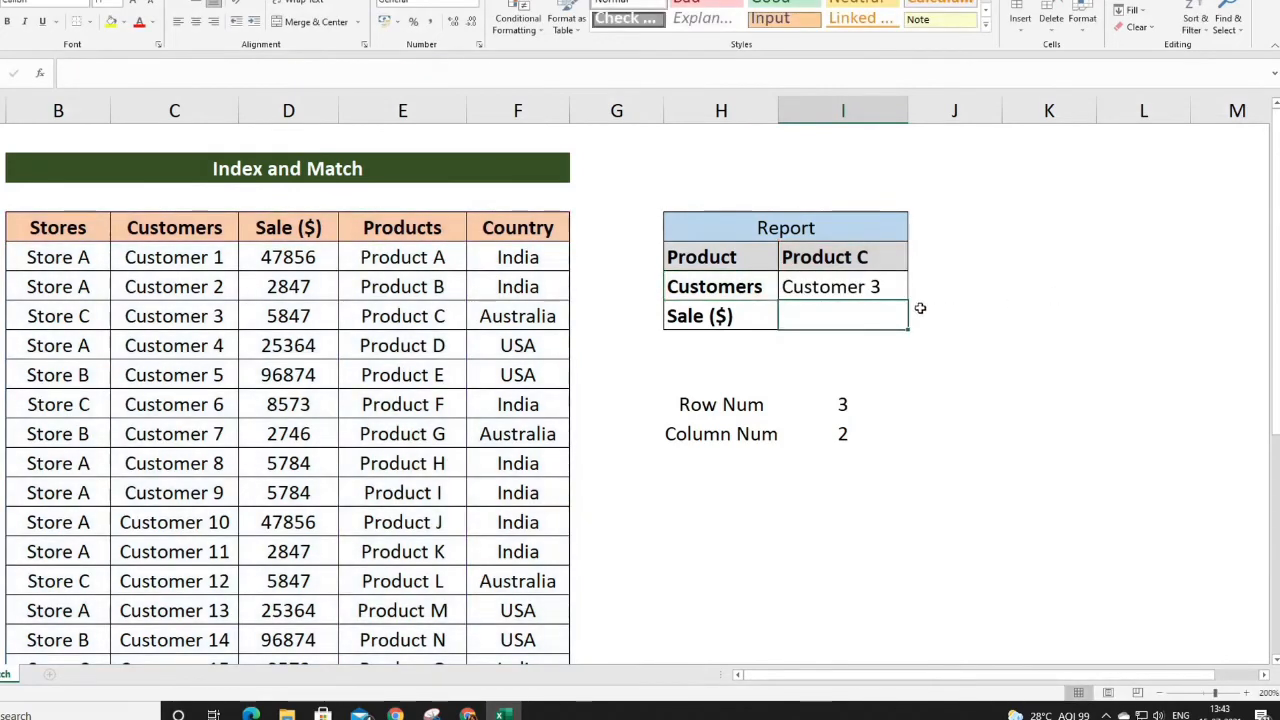
Step: Fill the formula from I6 down to the Sale ($) cell I7 and check both results against the Product C row
{"action": "left_click", "coordinate": [893, 287]}
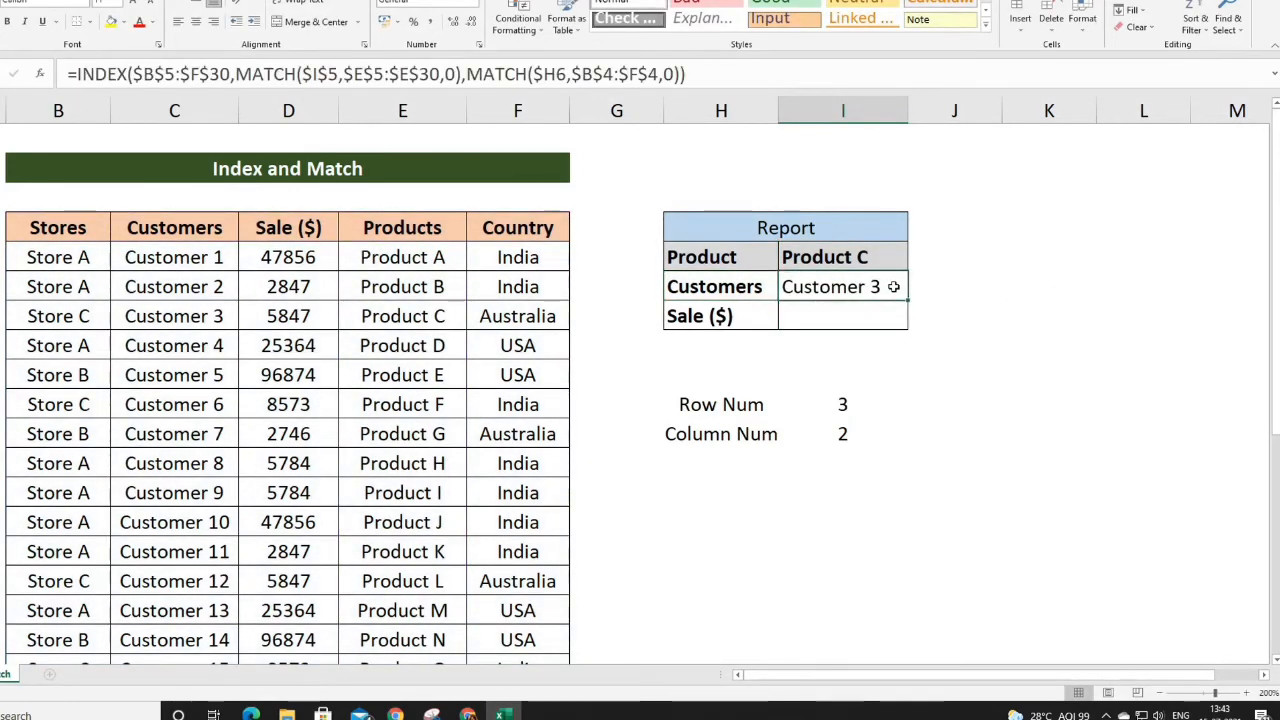
{"action": "left_click_drag", "start_coordinate": [908, 300], "coordinate": [912, 328]}
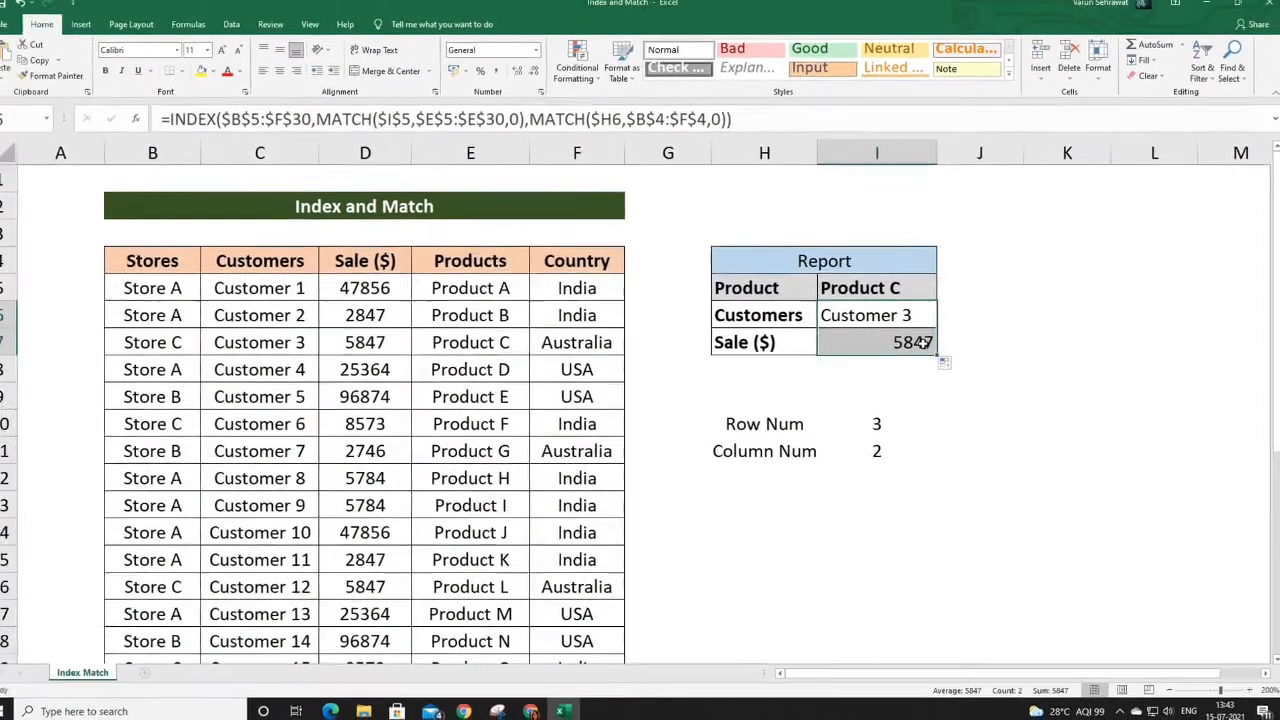
{"action": "left_click", "coordinate": [916, 342]}
{"action": "left_click", "coordinate": [904, 315]}
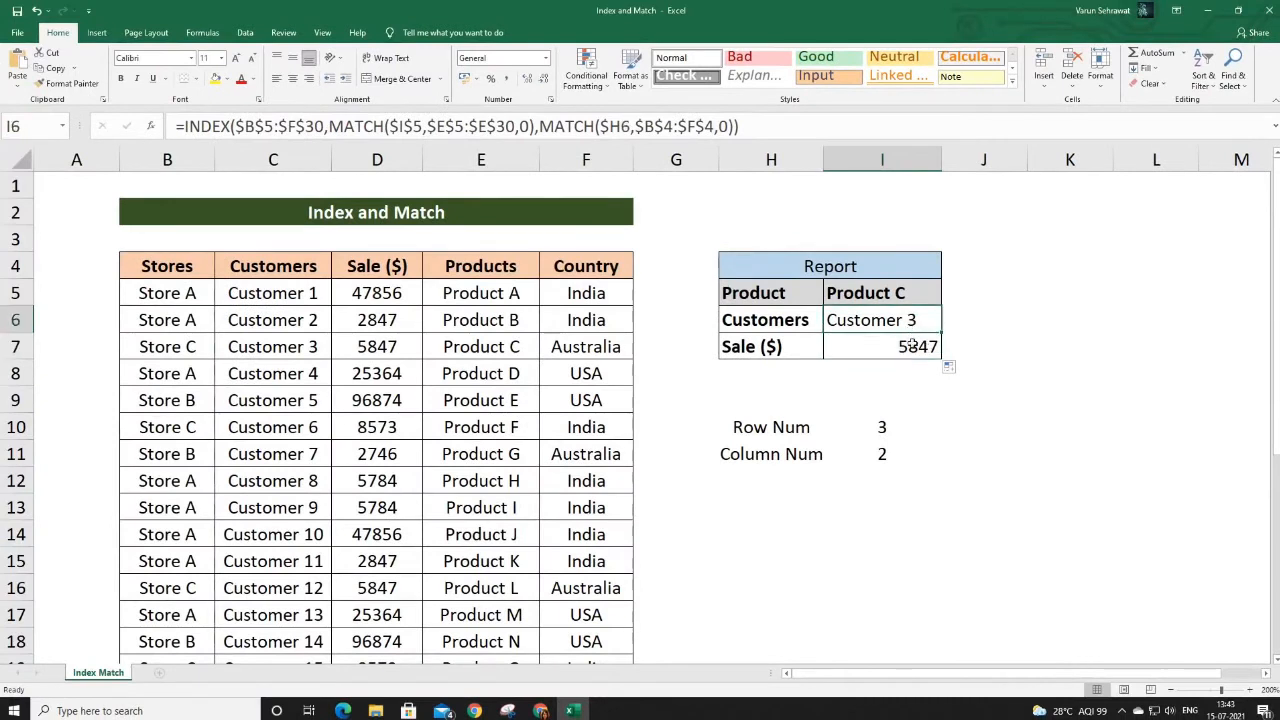
{"action": "left_click", "coordinate": [912, 344]}
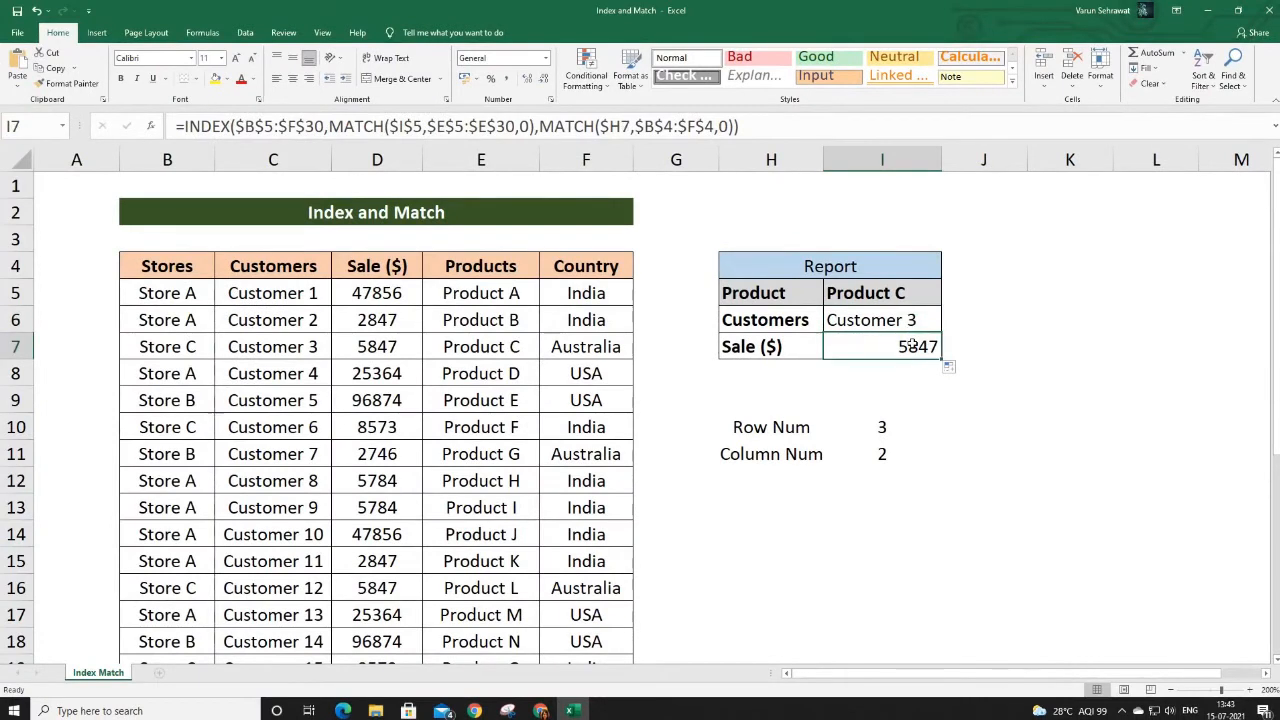
{"action": "left_click", "coordinate": [468, 346]}
{"action": "left_click_drag", "start_coordinate": [468, 346], "coordinate": [300, 346]}
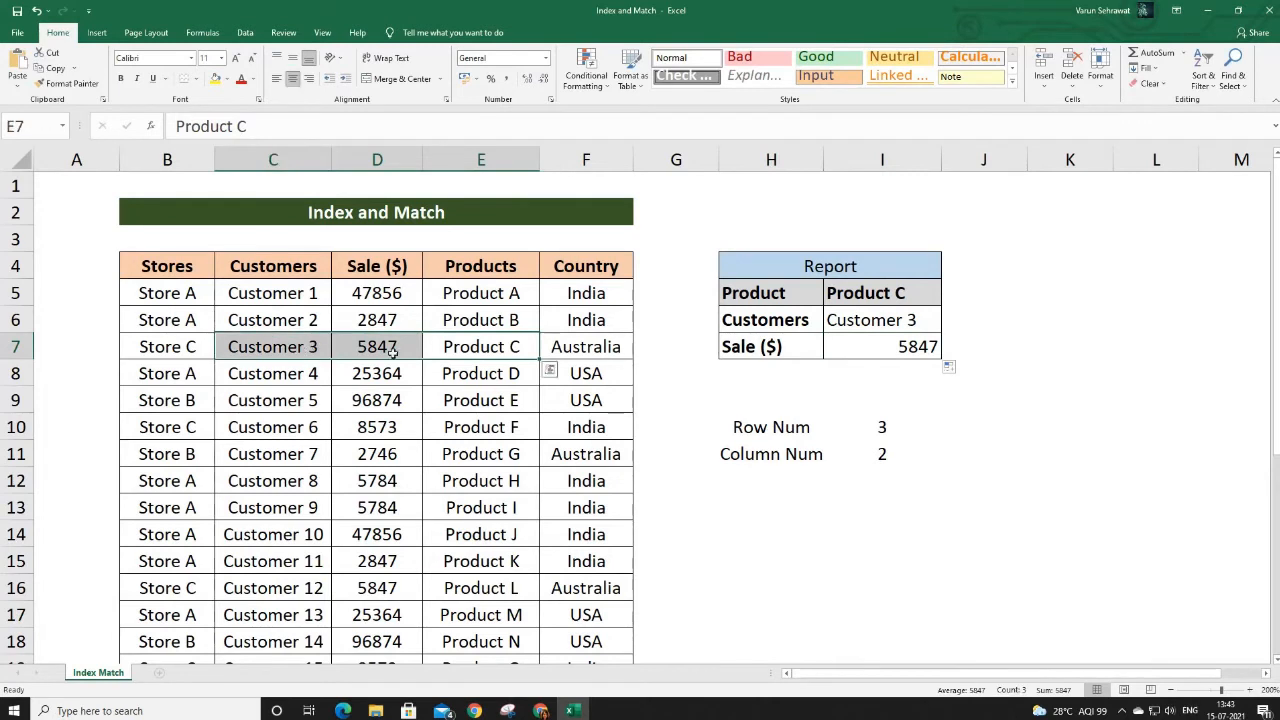
Step: Set the report's Product cell I5 to Product I and compare the report with that product's row in the data table
{"action": "left_click", "coordinate": [912, 296]}
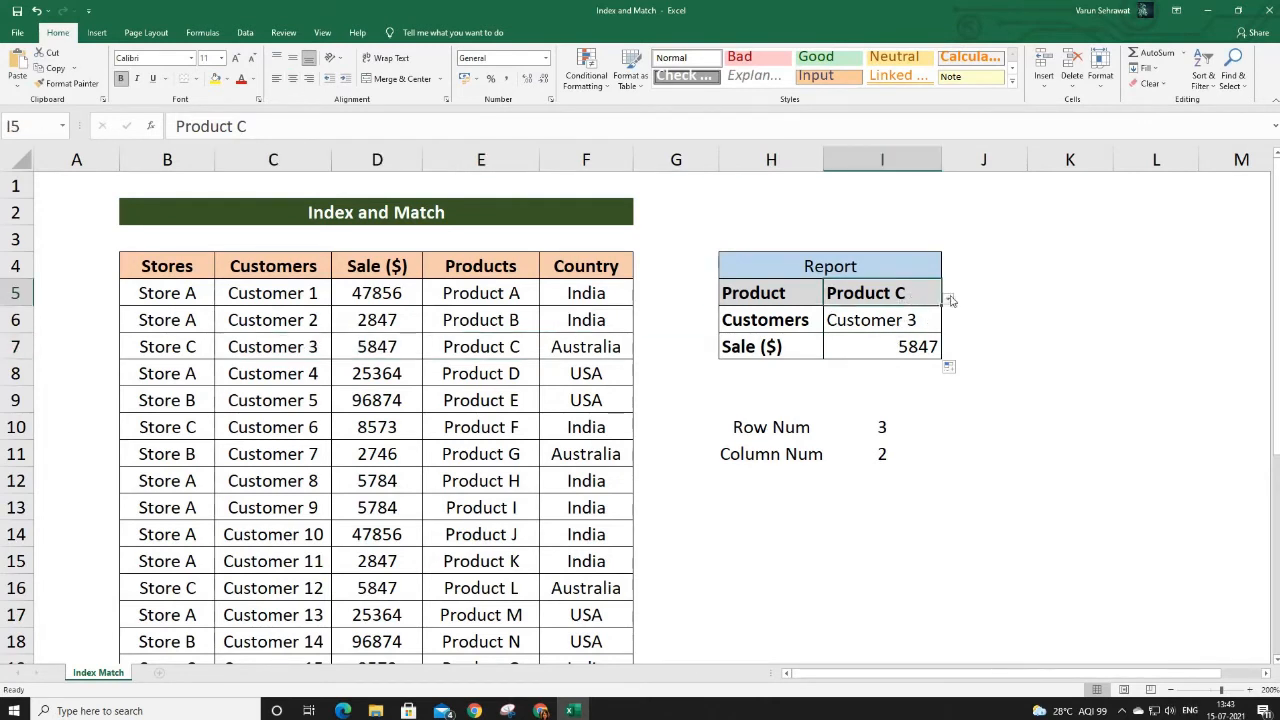
{"action": "left_click", "coordinate": [948, 302]}
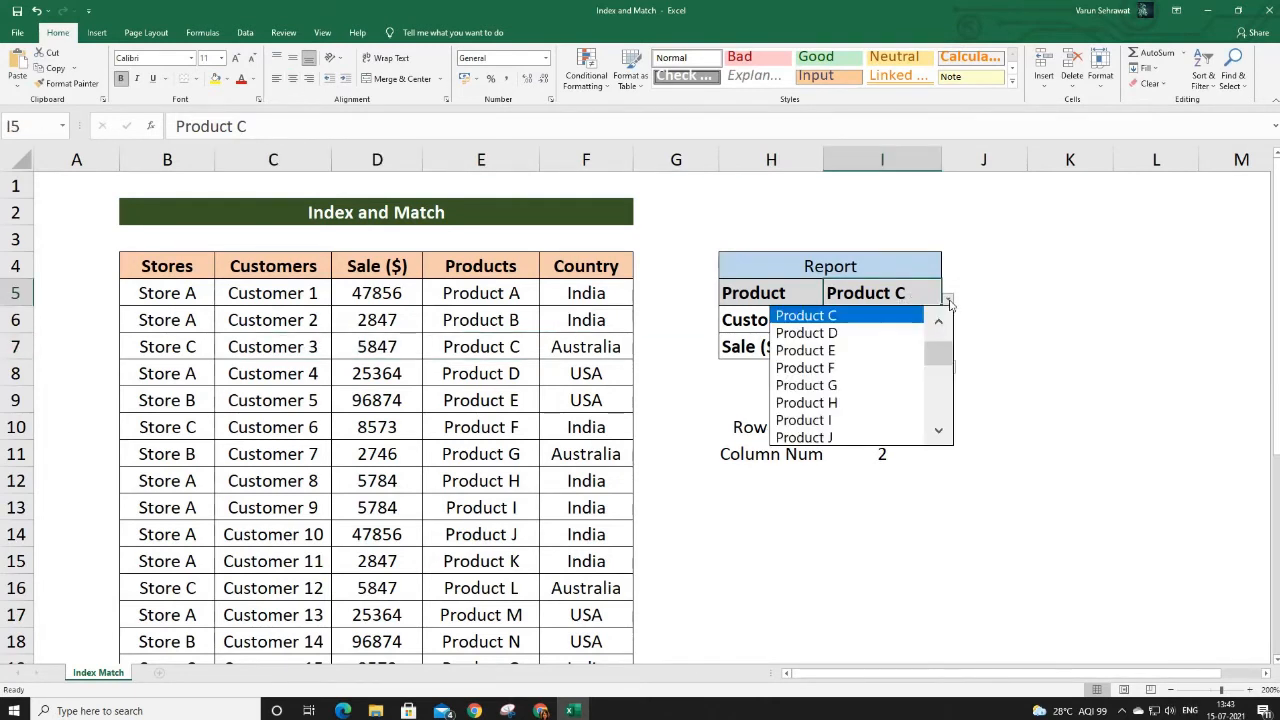
{"action": "left_click", "coordinate": [897, 420]}
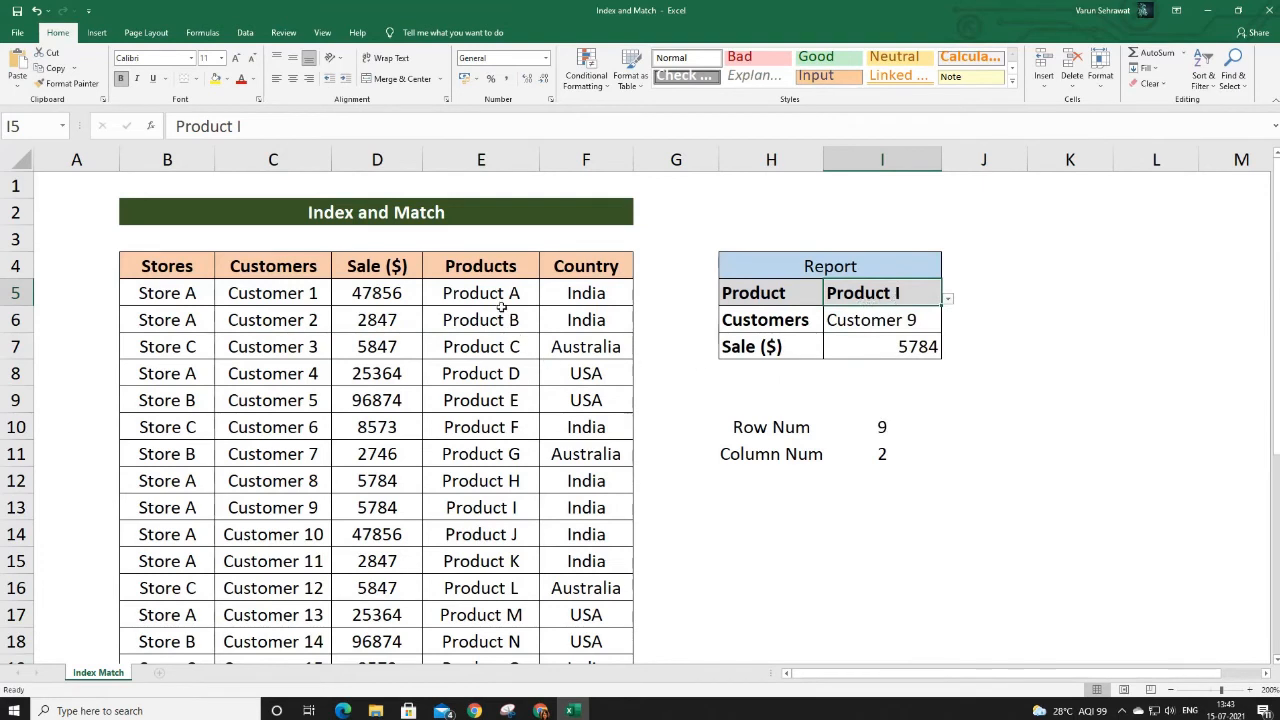
{"action": "left_click", "coordinate": [524, 508]}
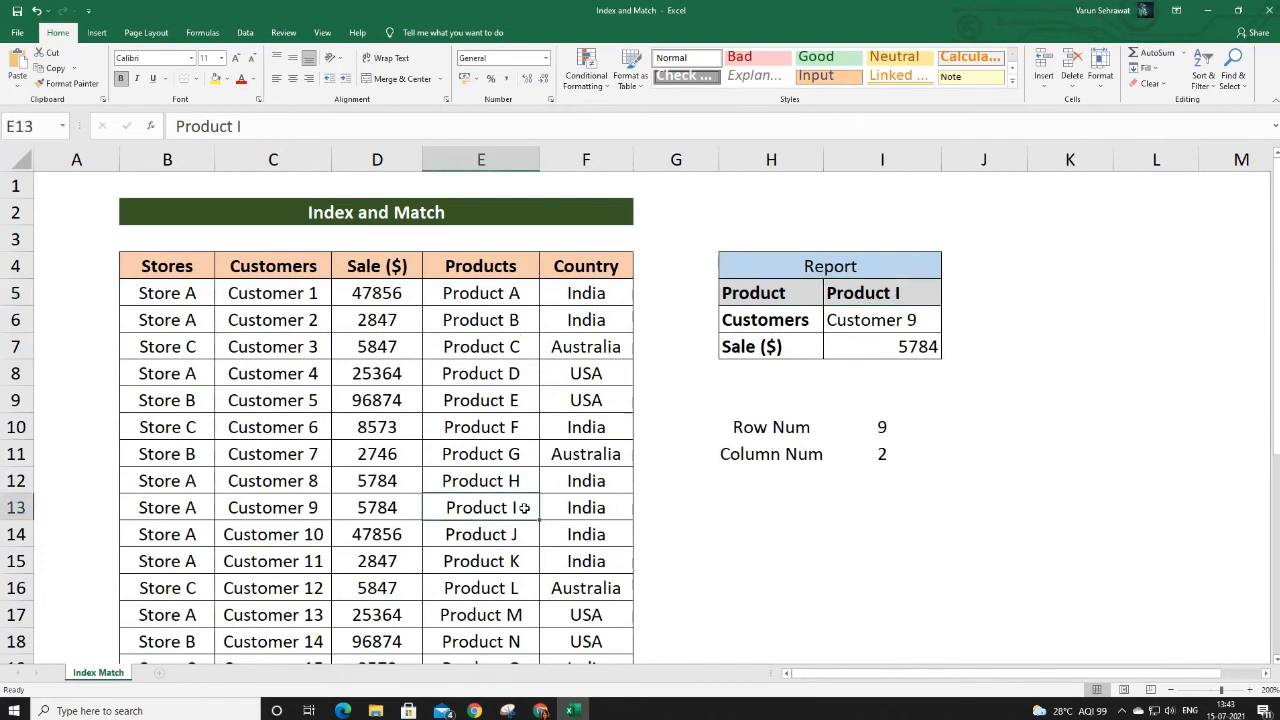
{"action": "left_click_drag", "start_coordinate": [524, 508], "coordinate": [395, 508]}
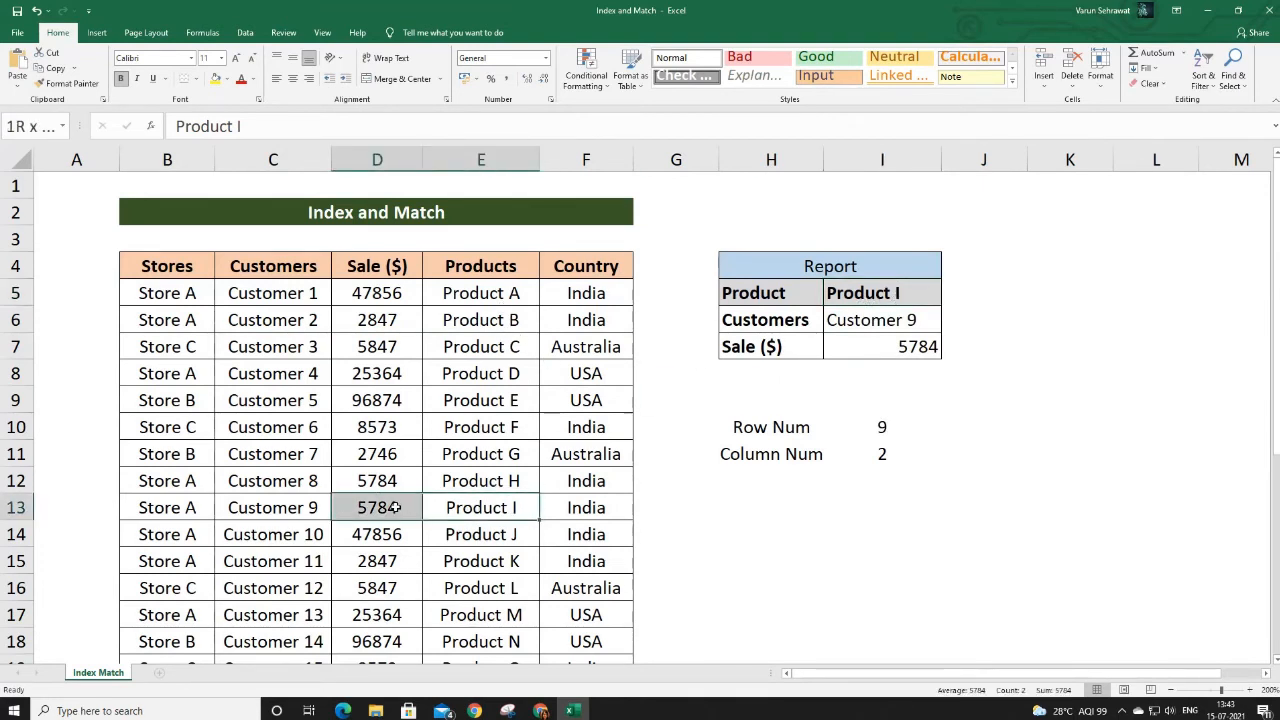
Step: Set the Product I sale in D13 to 4444 and check the report against row 13
{"action": "left_click", "coordinate": [392, 508]}
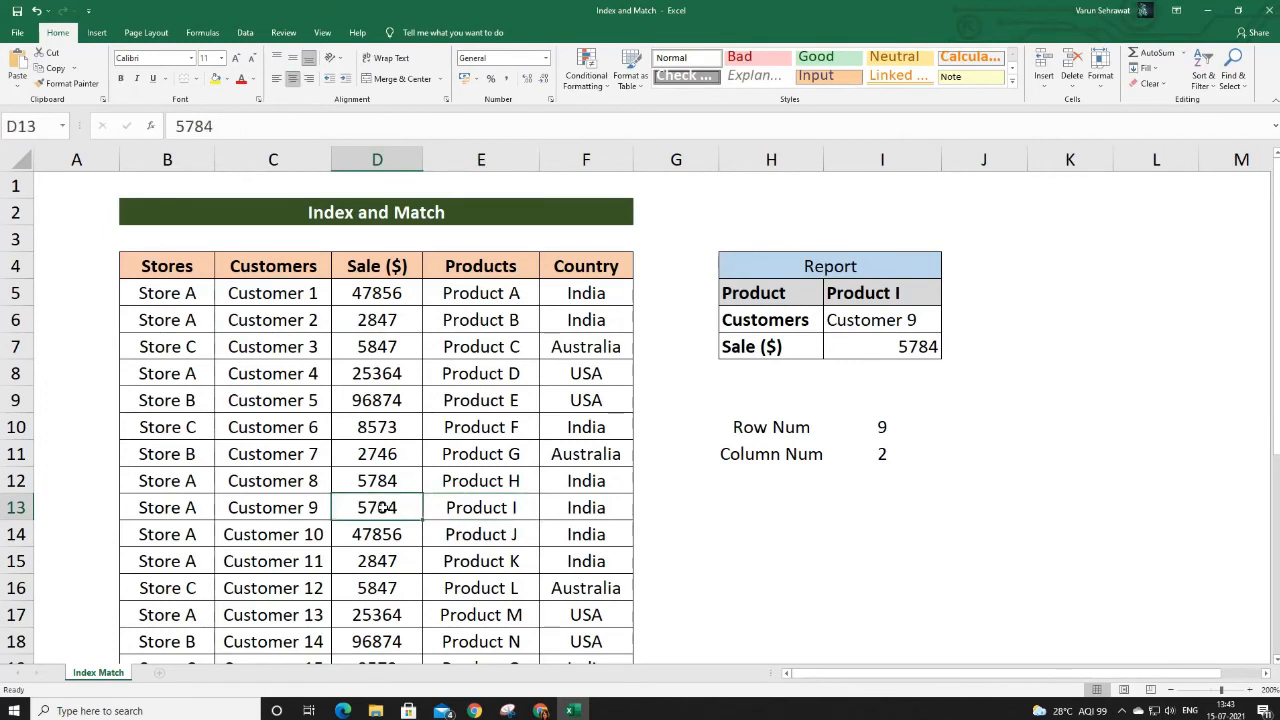
{"action": "type", "text": "4444"}
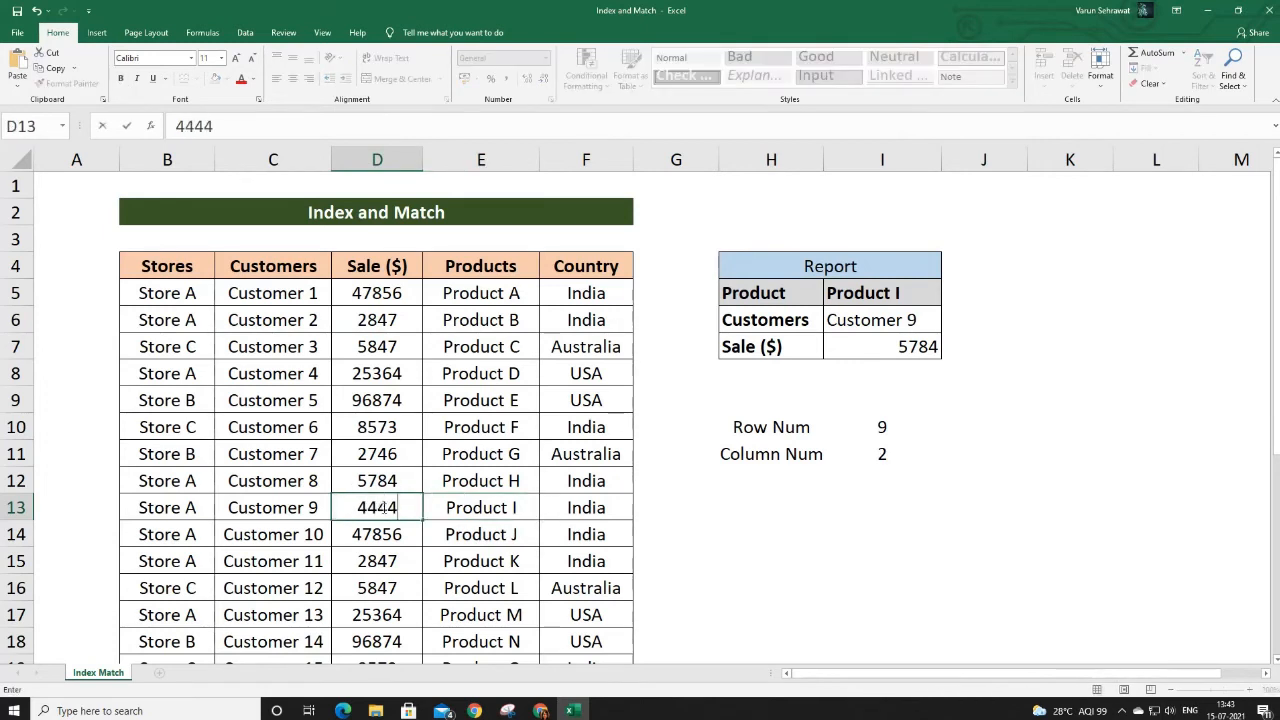
{"action": "left_click", "coordinate": [392, 481]}
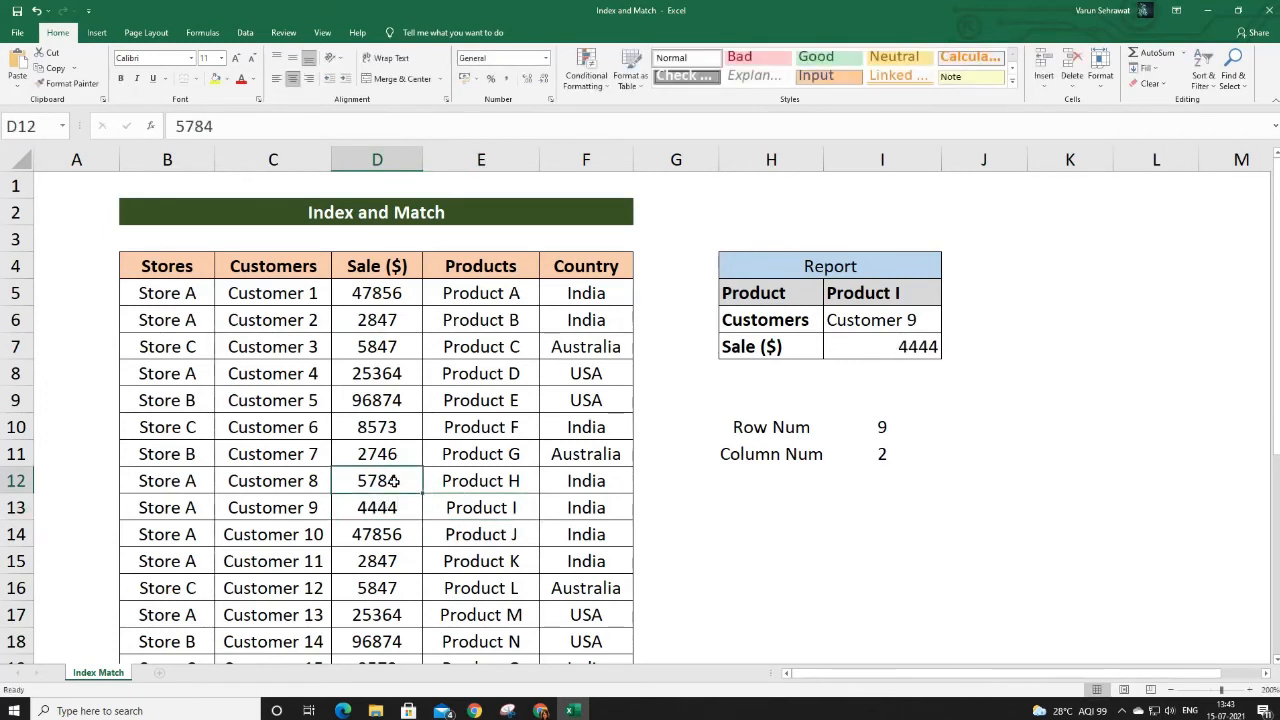
{"action": "left_click", "coordinate": [497, 508]}
{"action": "left_click_drag", "start_coordinate": [497, 508], "coordinate": [334, 508]}
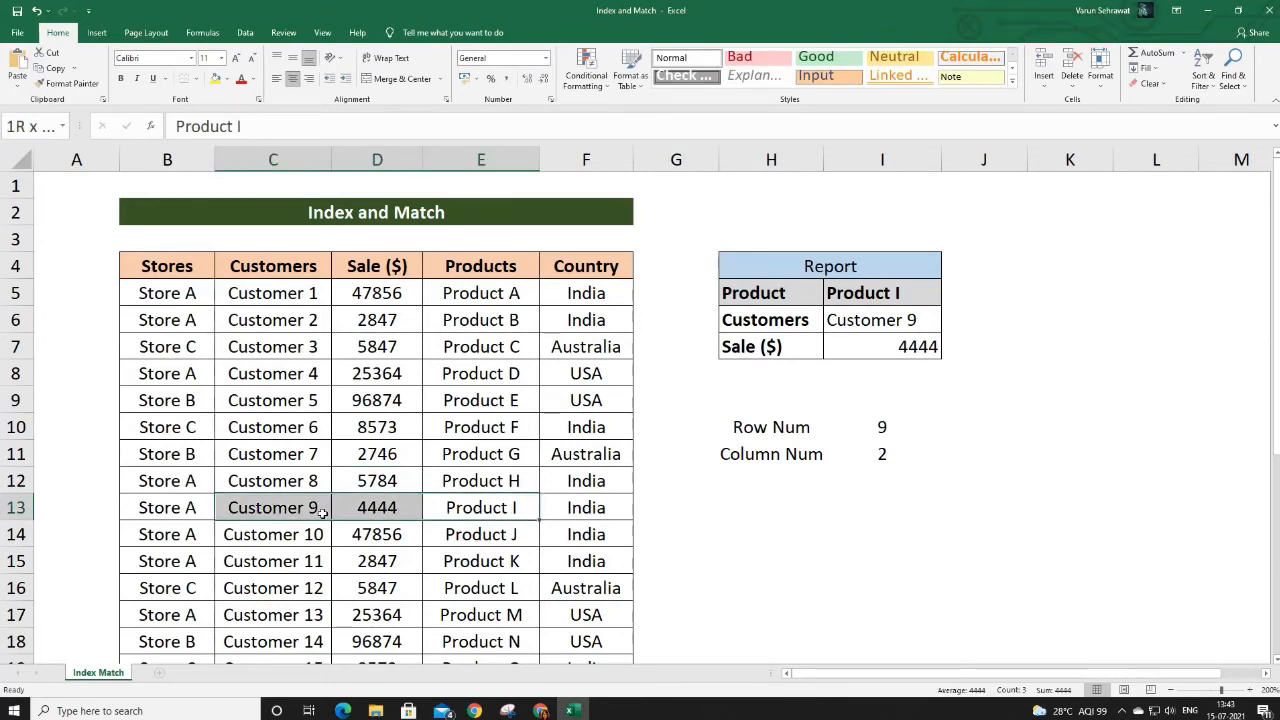
Step: Set the report's Product cell I5 to Product N and compare the customer and sale with row 18
{"action": "left_click", "coordinate": [931, 296]}
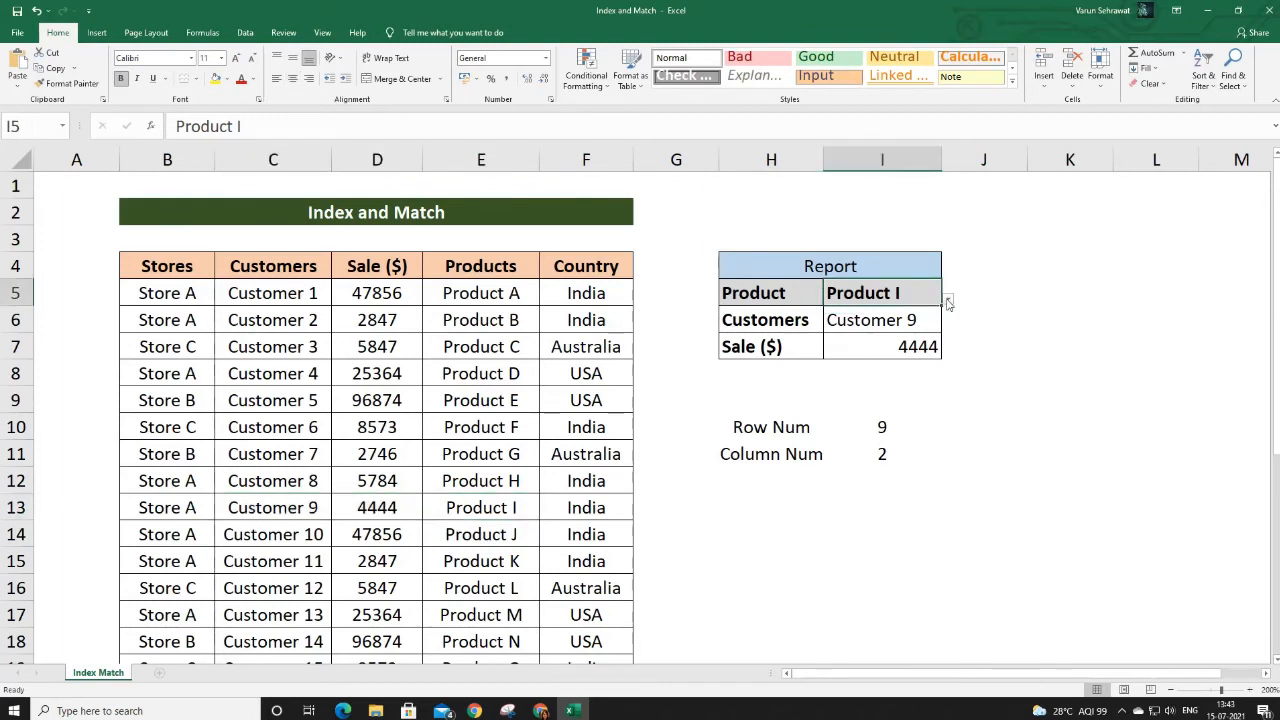
{"action": "left_click", "coordinate": [948, 302]}
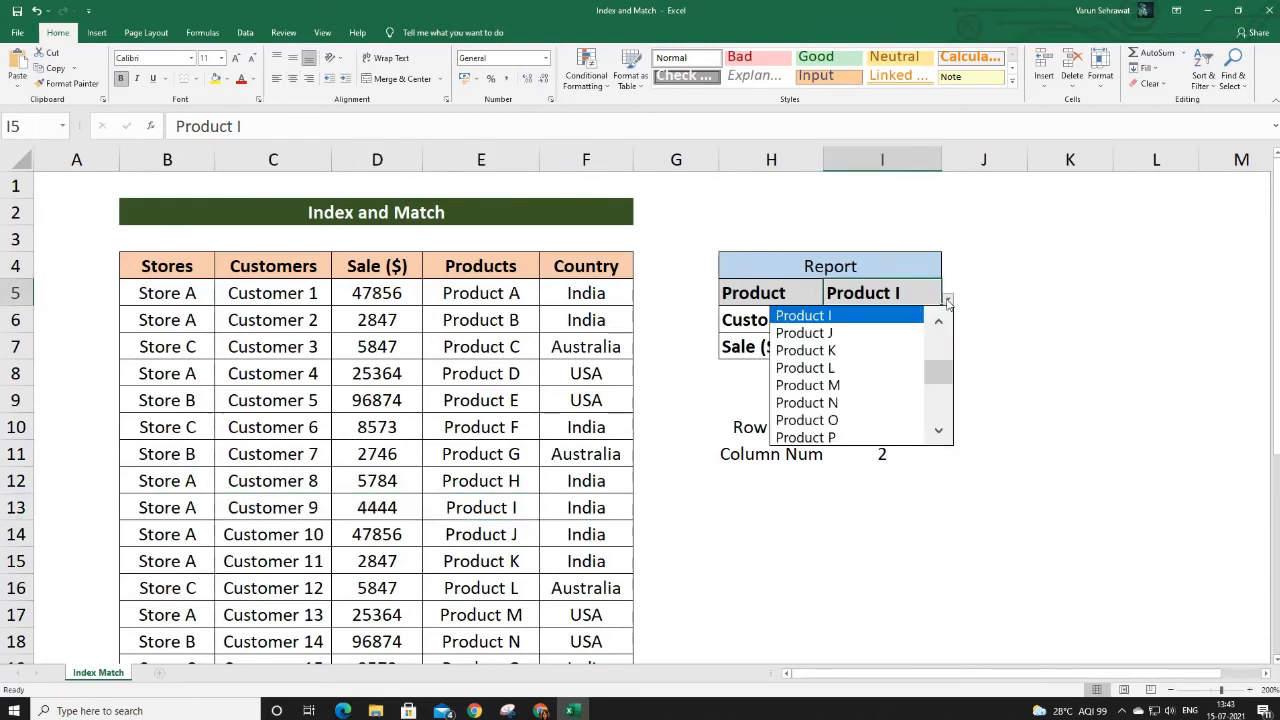
{"action": "left_click", "coordinate": [835, 402]}
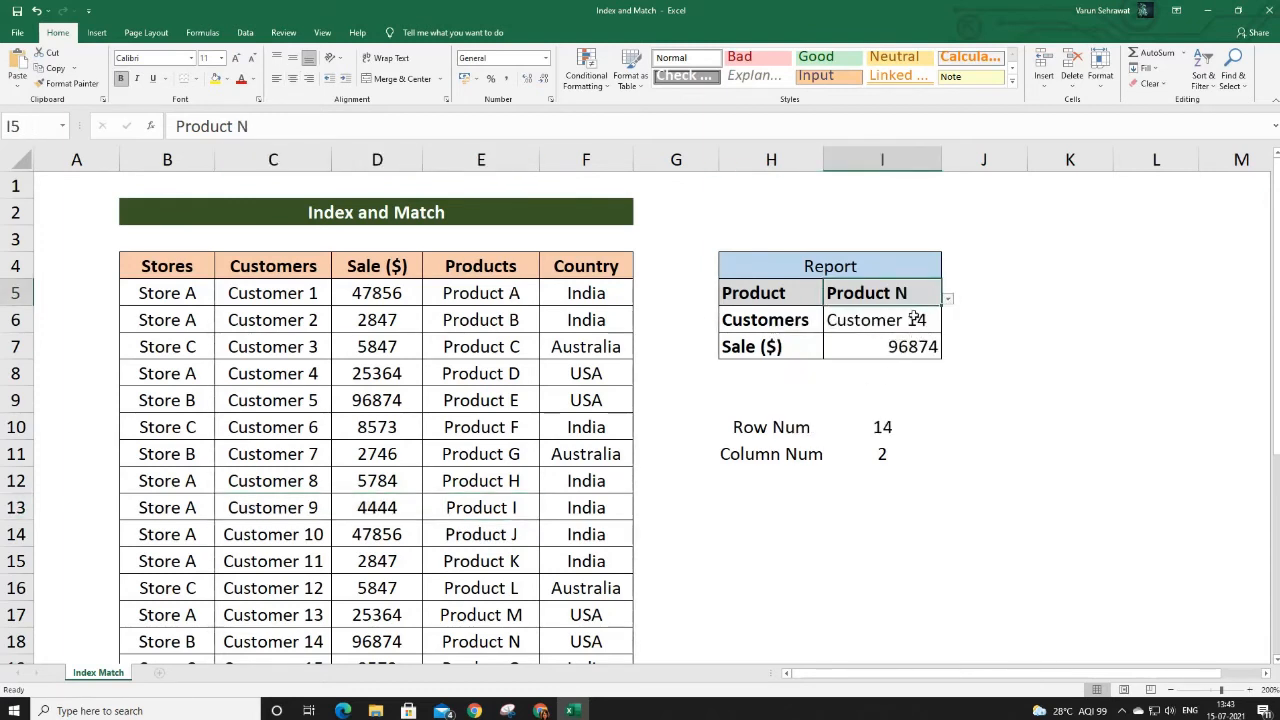
{"action": "left_click_drag", "start_coordinate": [550, 642], "coordinate": [334, 641]}
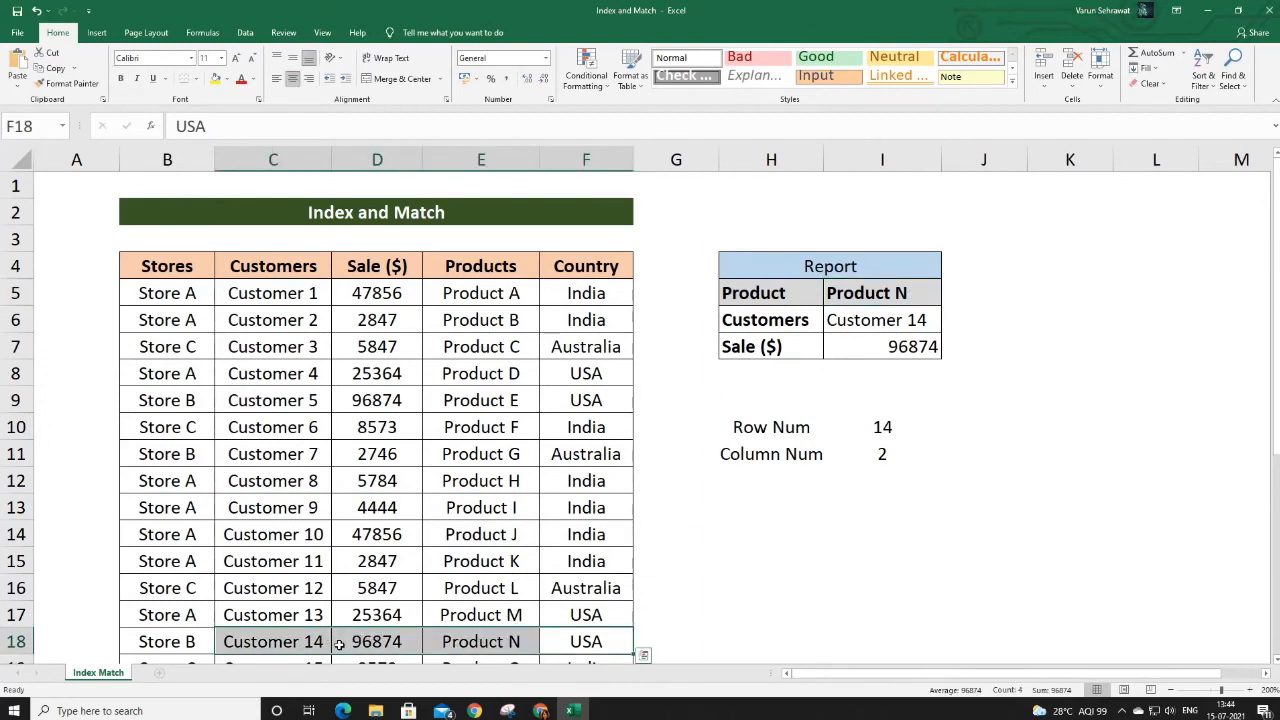
{"action": "left_click", "coordinate": [388, 642]}
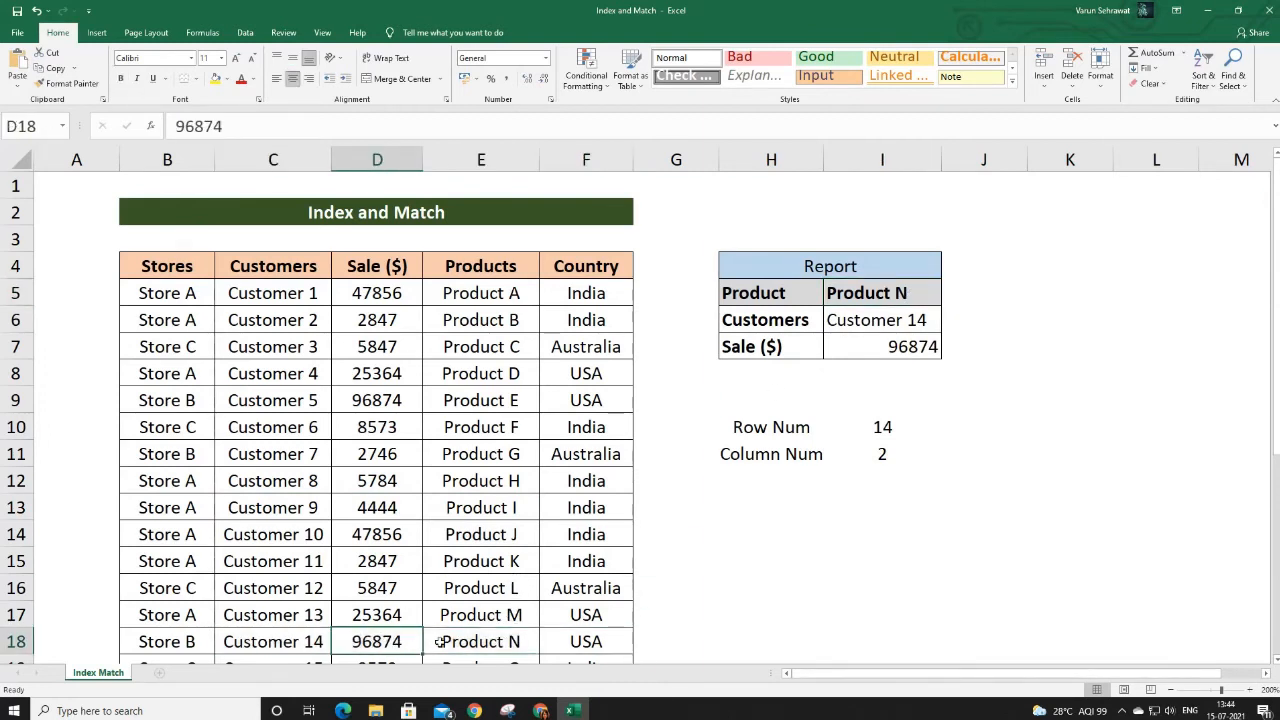
Step: Review the INDEX and MATCH formulas in I6 and I7 alongside the position of the Products lookup column E
{"action": "left_click", "coordinate": [888, 322]}
{"action": "left_click", "coordinate": [890, 350]}
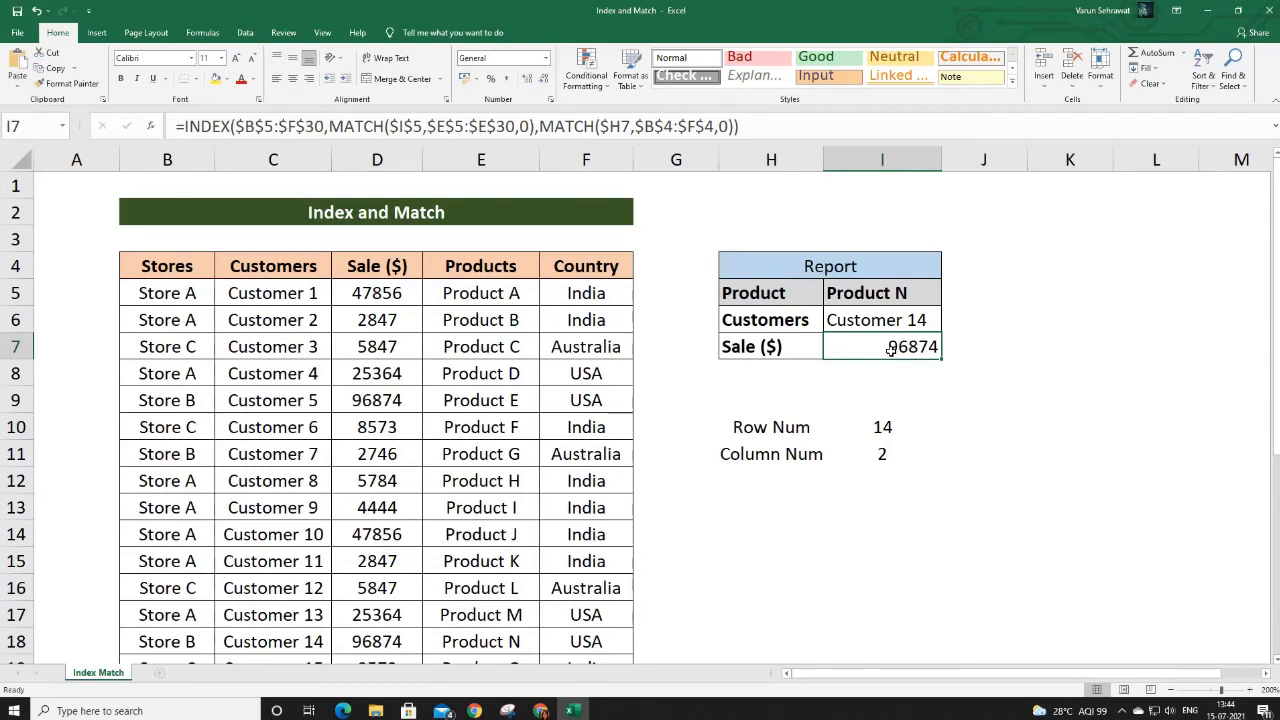
{"action": "left_click", "coordinate": [514, 160]}
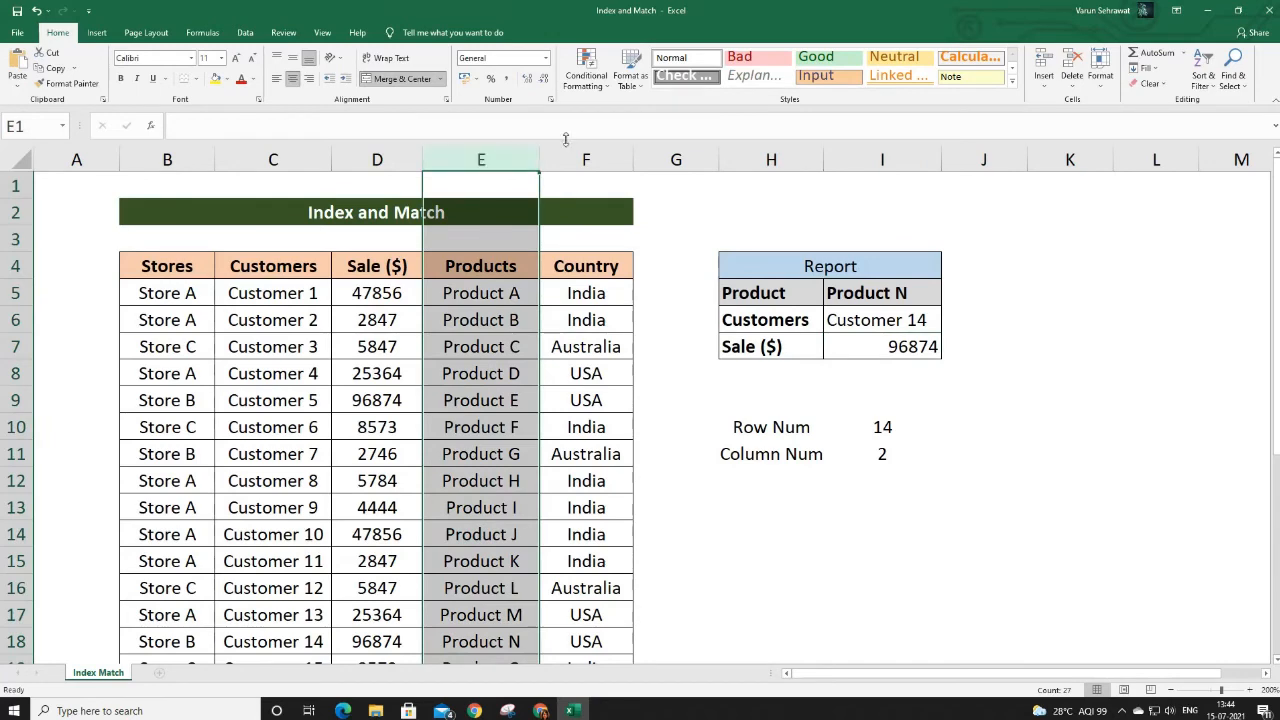
{"action": "left_click", "coordinate": [860, 320]}
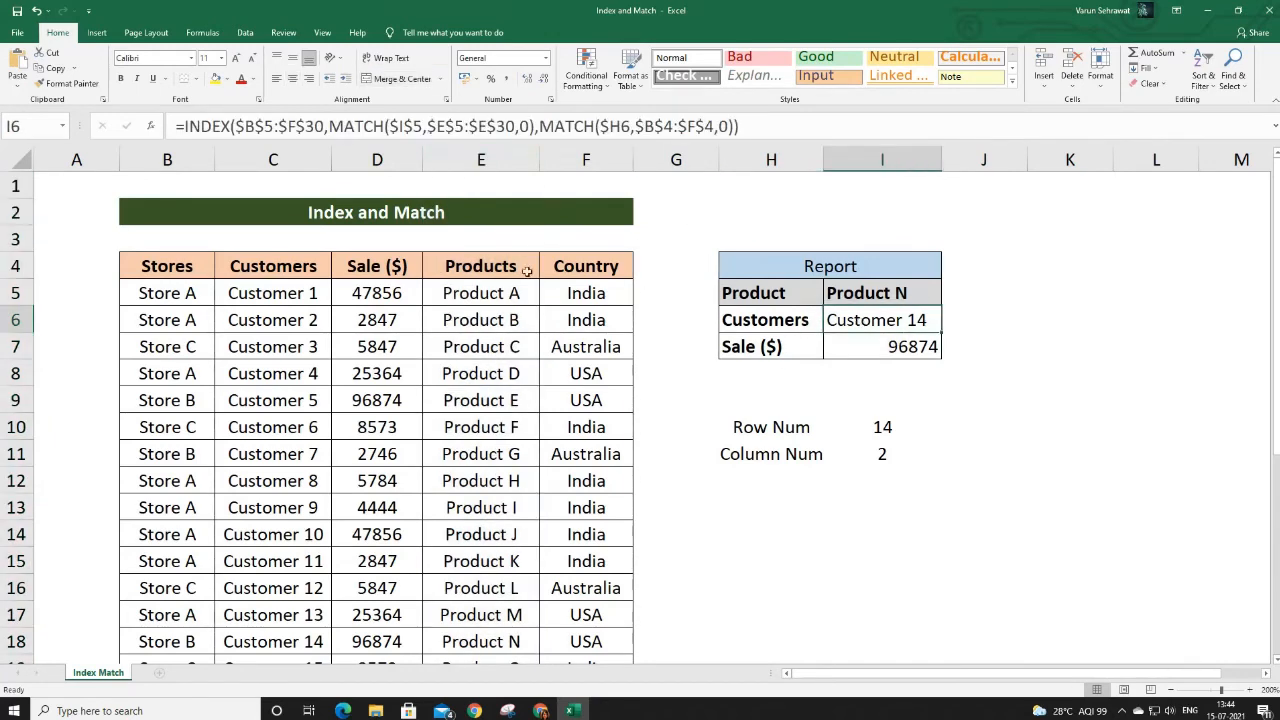
{"action": "left_click", "coordinate": [482, 160]}
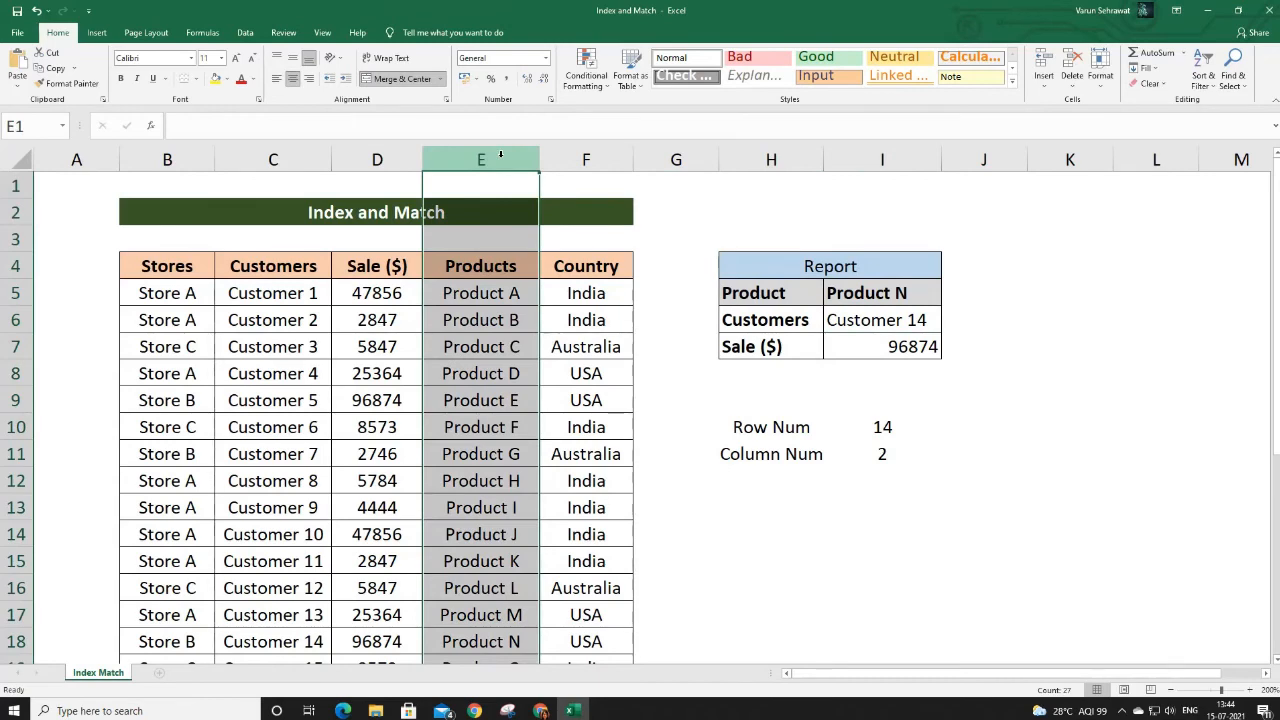
{"action": "left_click", "coordinate": [503, 211]}
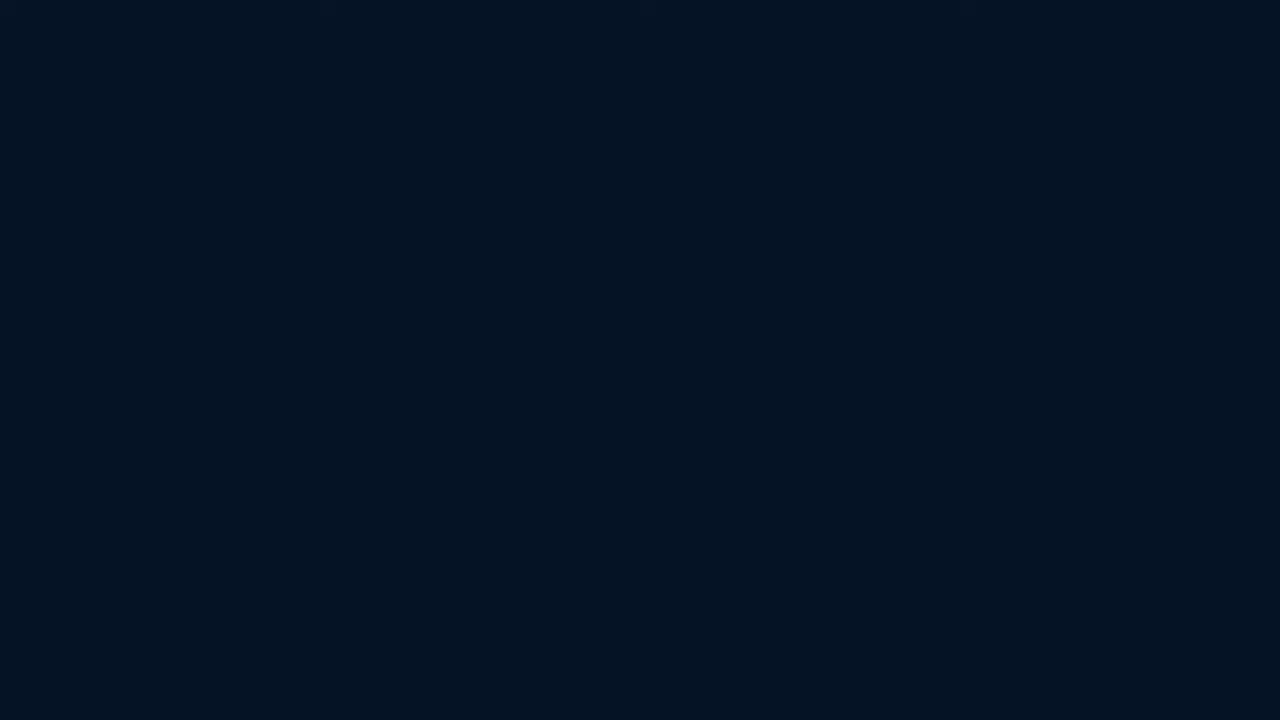